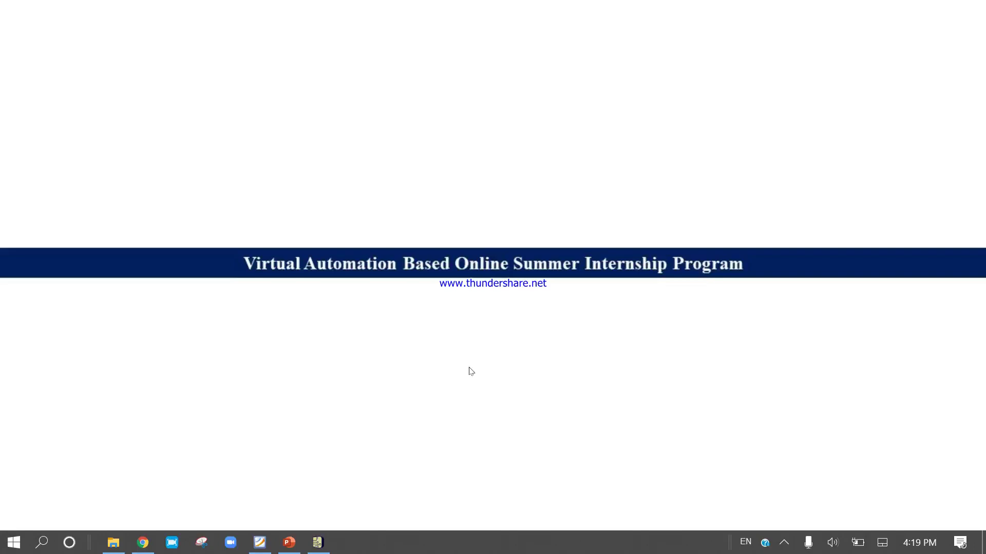
# Bring up the open SimulIDE window and close it along with its unsaved circuit
pyautogui.click(317, 543)
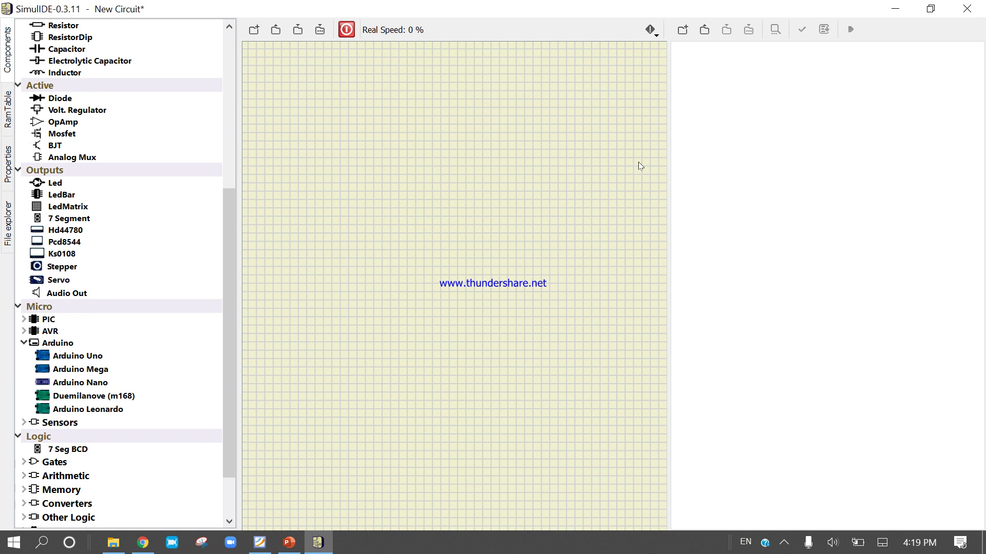
pyautogui.click(957, 5)
pyautogui.click(497, 307)
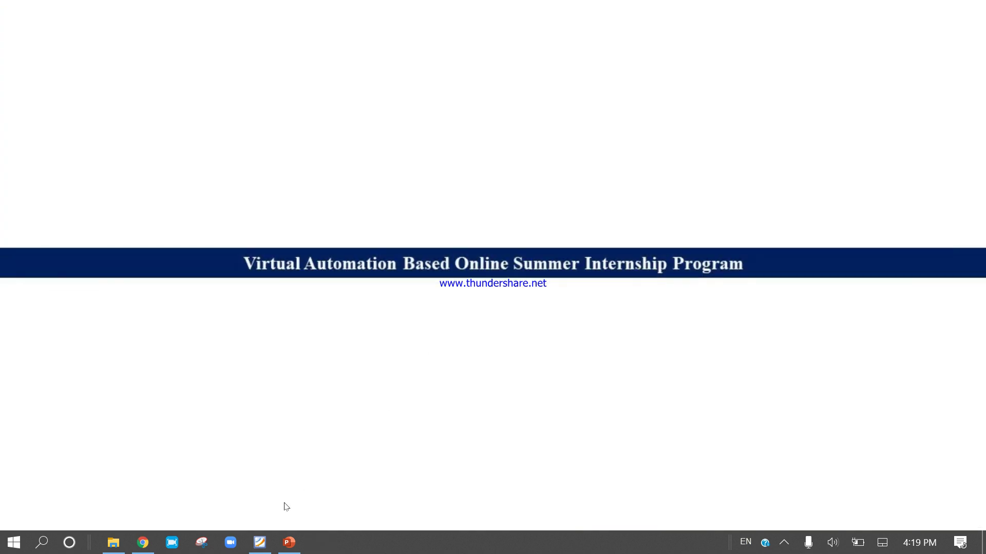
# Switch to File Explorer, enlarge it to full screen and go to the Software folder under Day 1
pyautogui.click(113, 543)
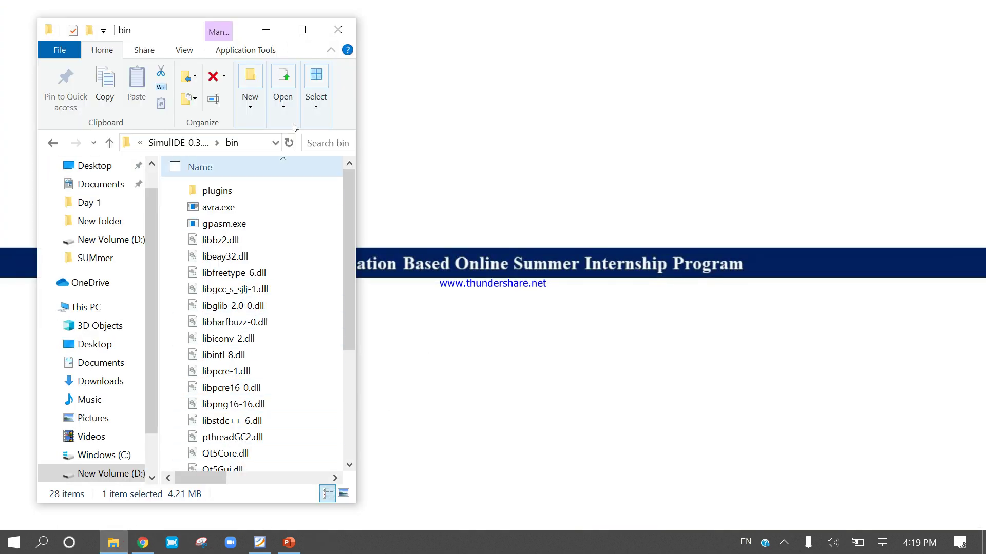
pyautogui.click(301, 29)
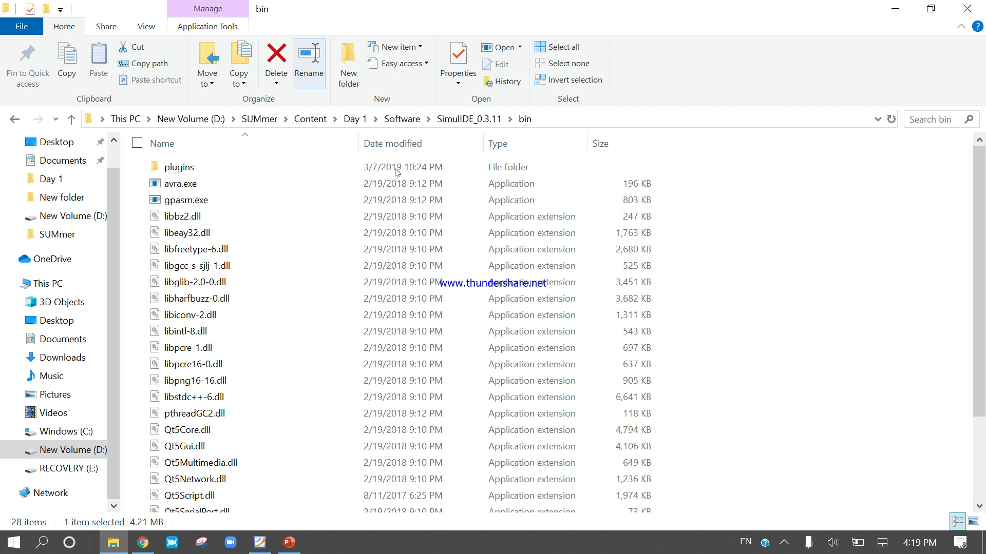
pyautogui.click(403, 119)
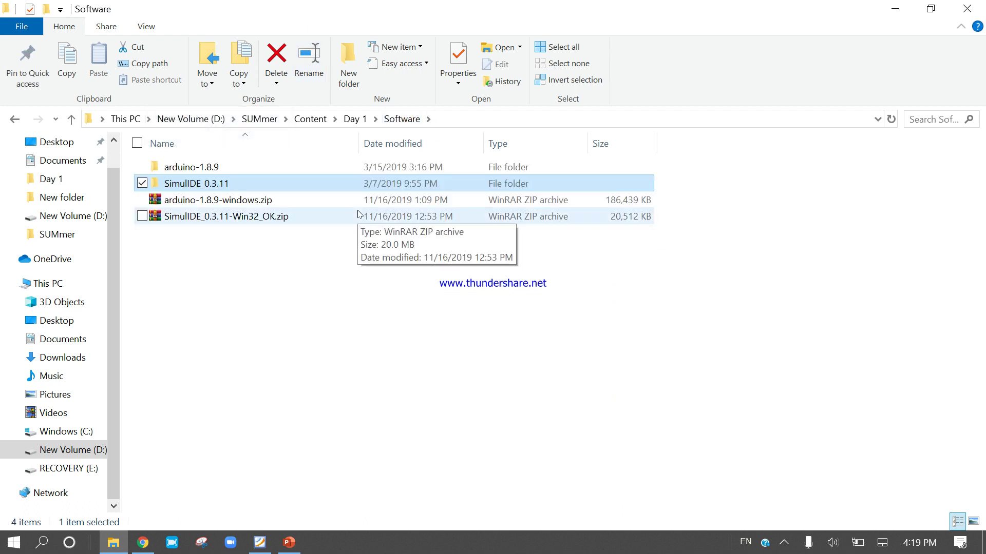
pyautogui.click(372, 315)
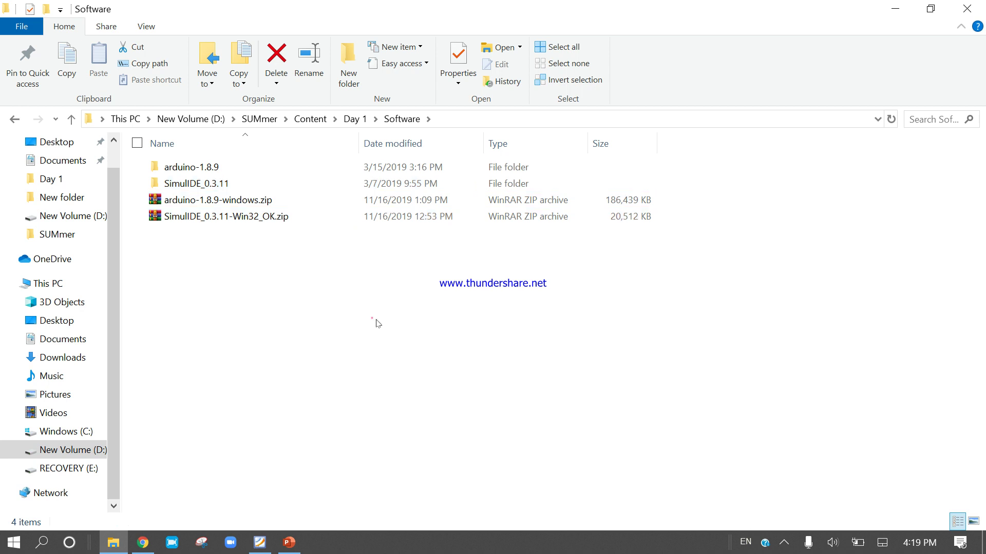
# Open the bin folder inside SimulIDE_0.3.11 and launch simulide.exe
pyautogui.doubleClick(447, 181)
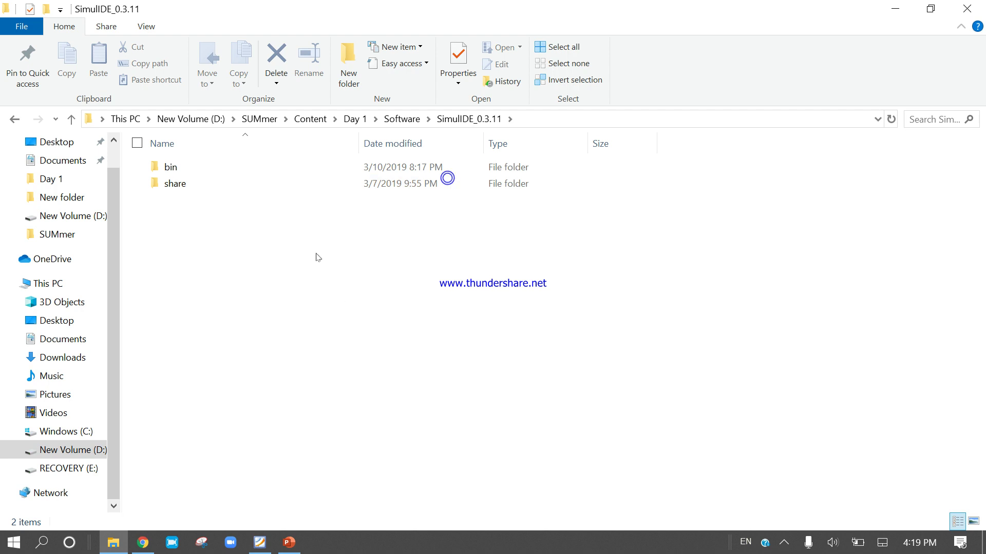
pyautogui.doubleClick(271, 174)
pyautogui.scroll(-3, 277, 290)
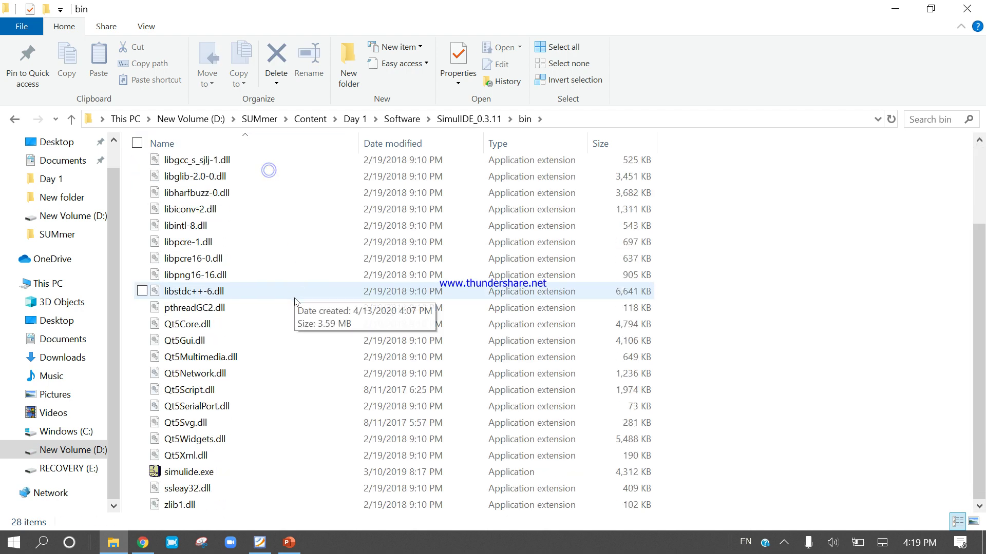
pyautogui.doubleClick(223, 472)
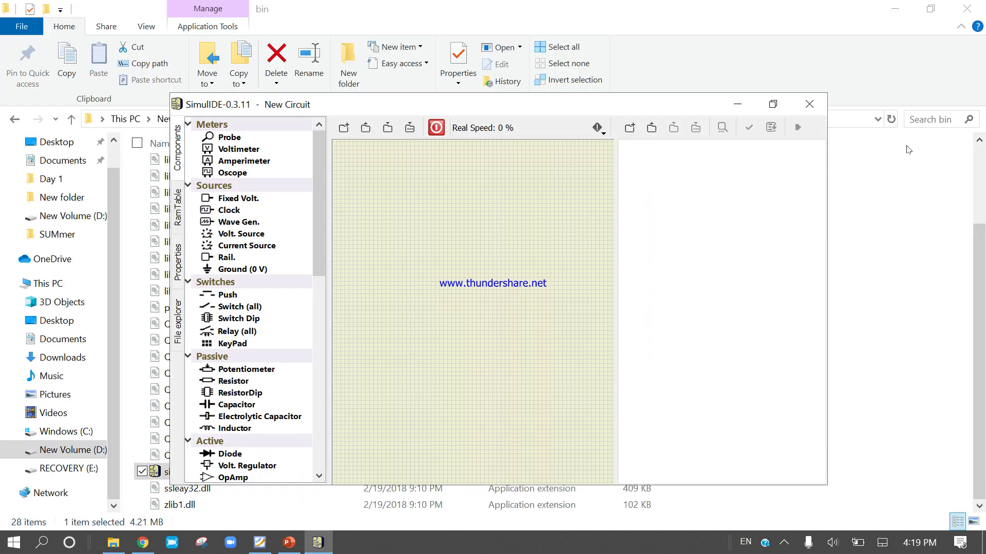
# Minimize File Explorer and show SimulIDE as a smaller, non-maximized window
pyautogui.click(773, 105)
pyautogui.moveTo(702, 132); pyautogui.dragTo(570, 81)
pyautogui.click(907, 4)
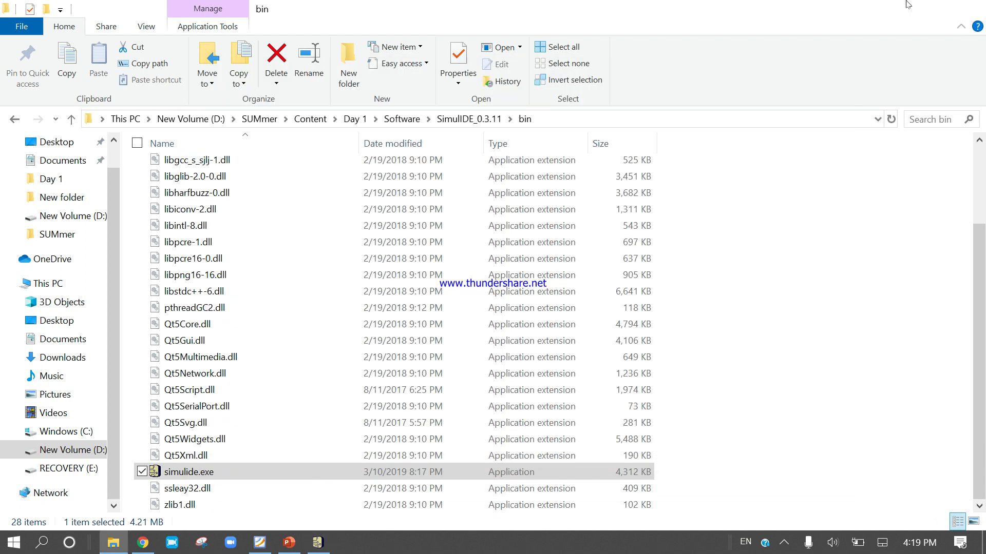
pyautogui.press('super+Up')
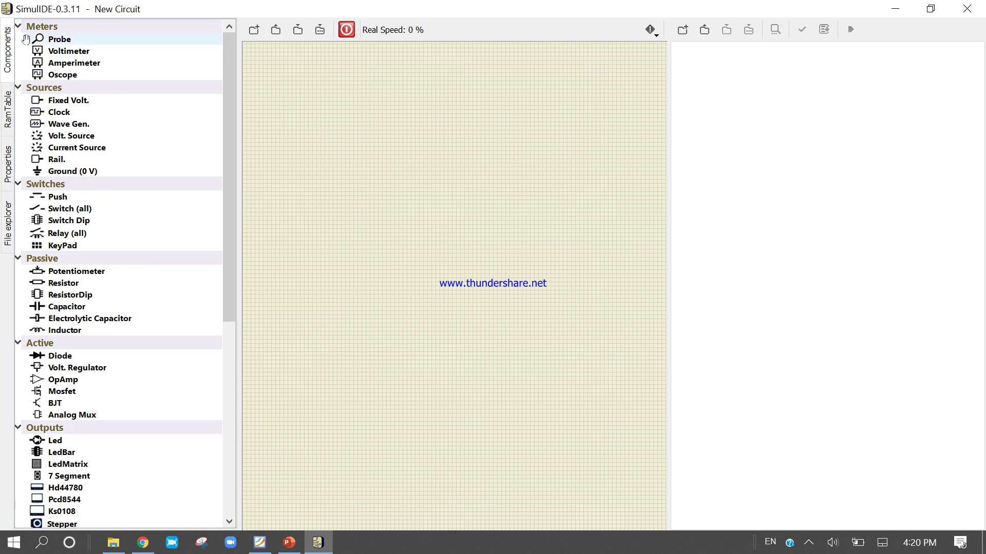
pyautogui.doubleClick(145, 11)
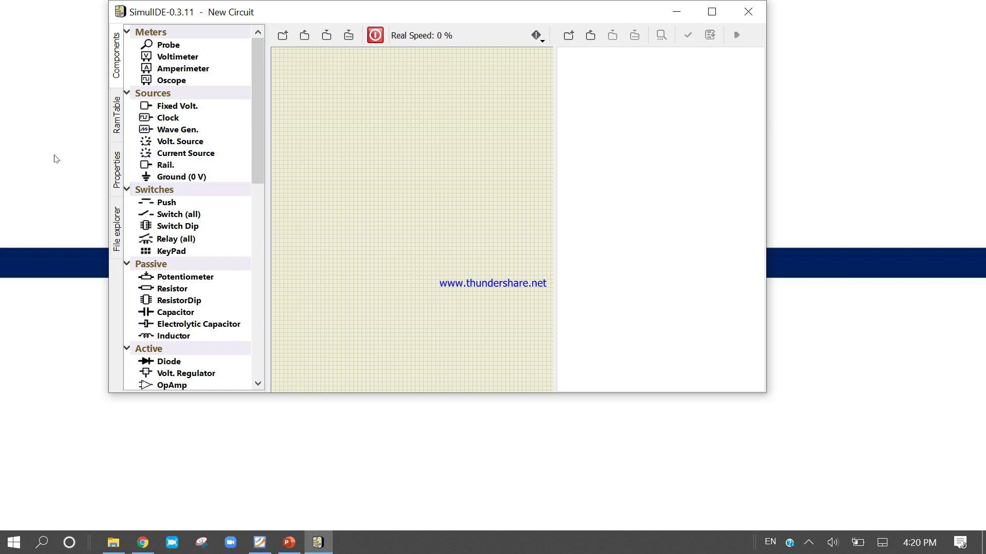
# Examine the RAM table, properties and file explorer views, ending back at the component list
pyautogui.click(115, 123)
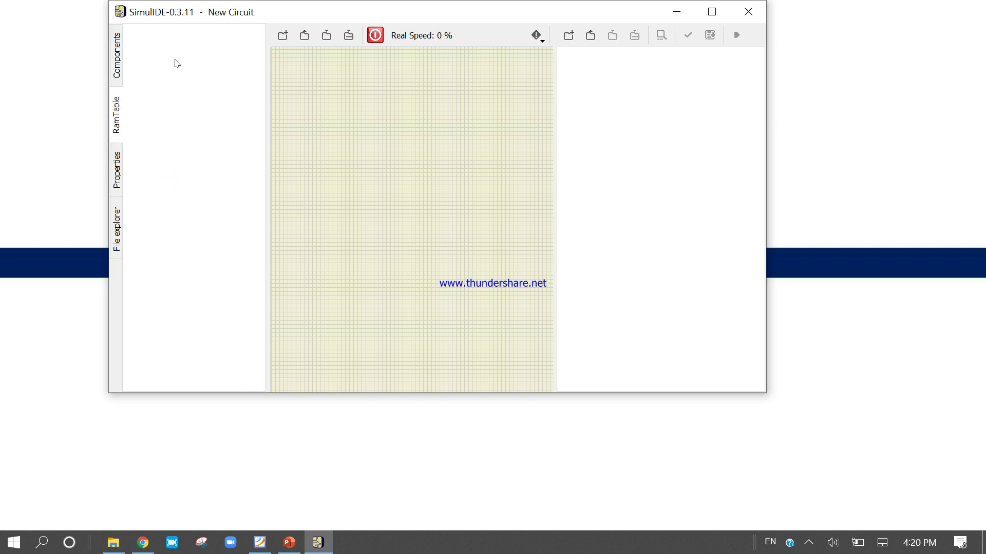
pyautogui.click(116, 171)
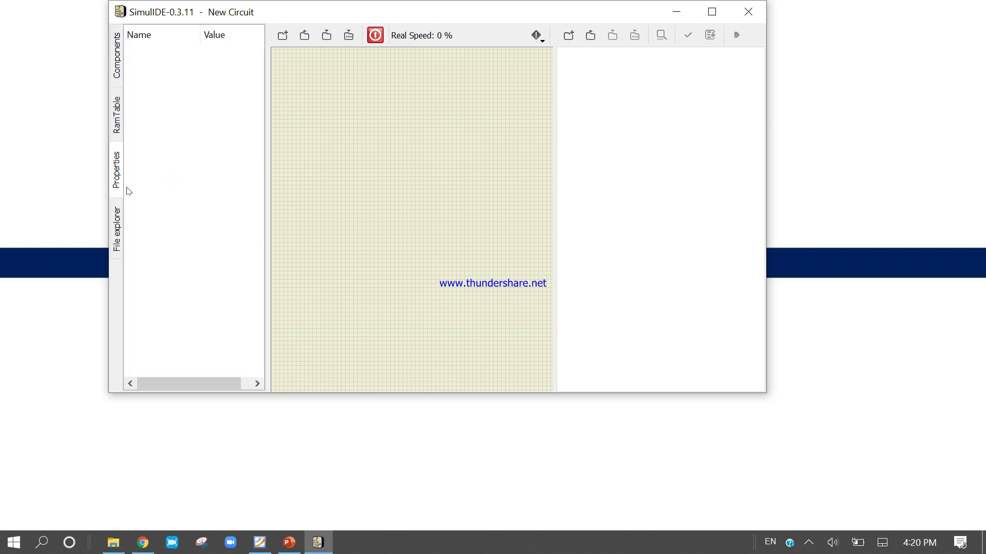
pyautogui.click(119, 237)
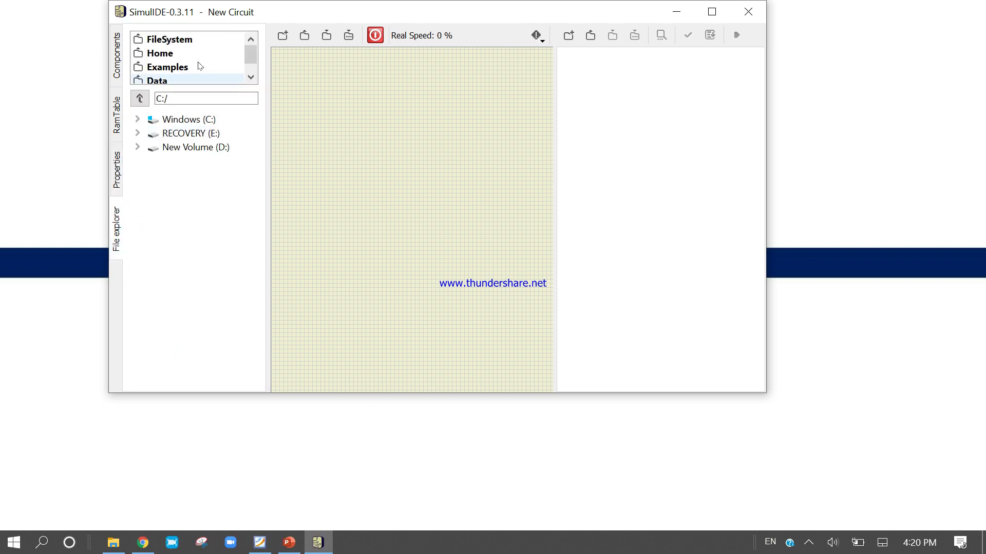
pyautogui.click(122, 57)
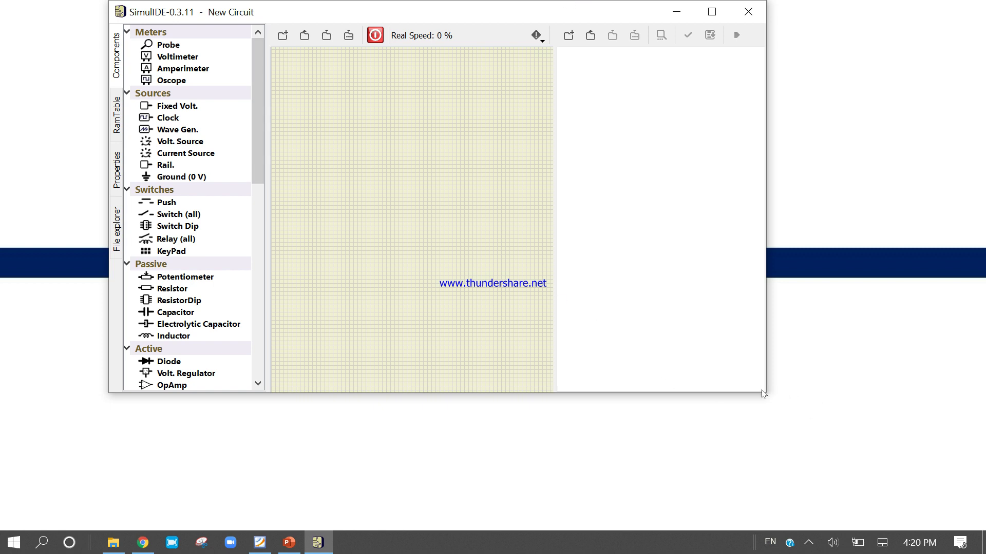
# Enlarge the SimulIDE window and place a fixed voltage source in the upper-left area of the circuit
pyautogui.moveTo(763, 393); pyautogui.dragTo(967, 525)
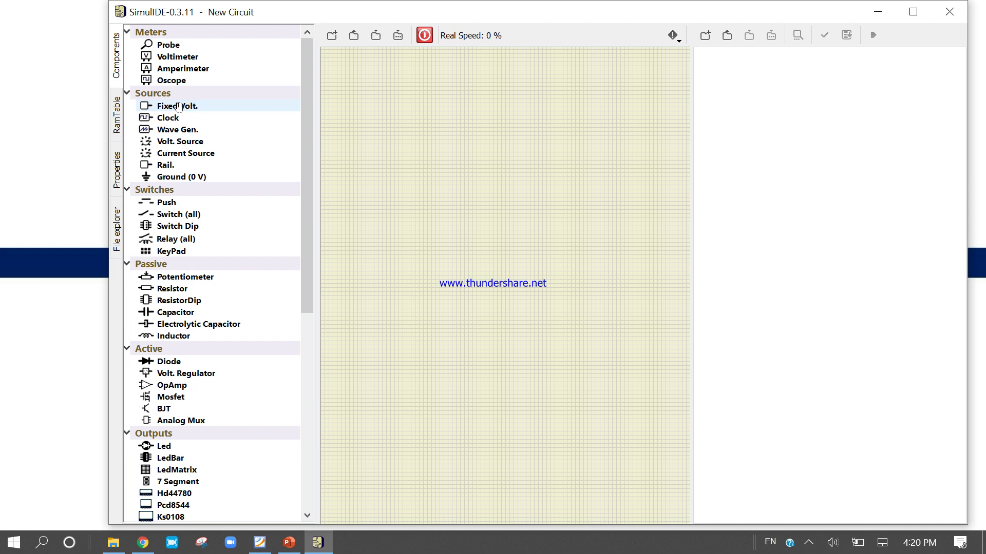
pyautogui.moveTo(178, 106); pyautogui.dragTo(395, 155)
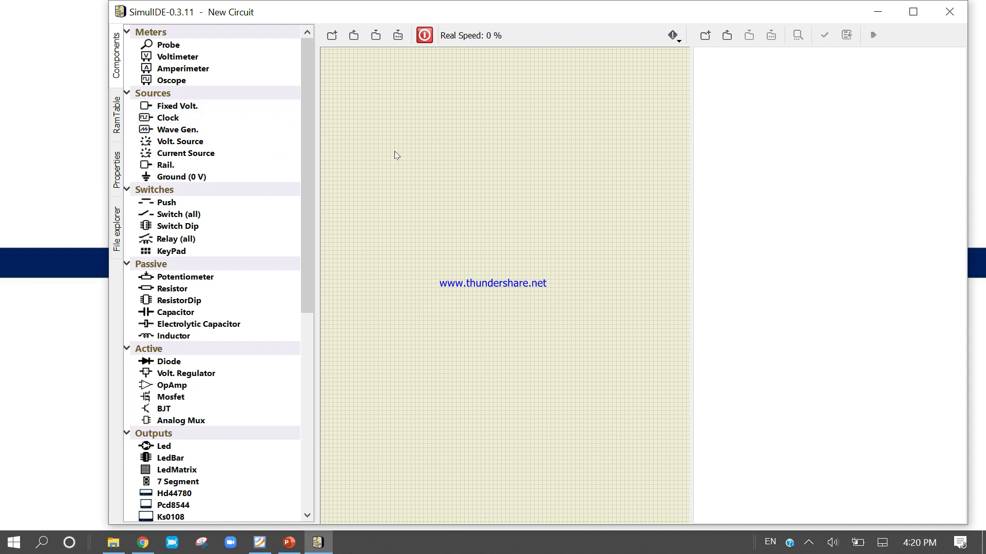
pyautogui.moveTo(187, 106); pyautogui.dragTo(402, 133)
pyautogui.scroll(8, 407, 131)
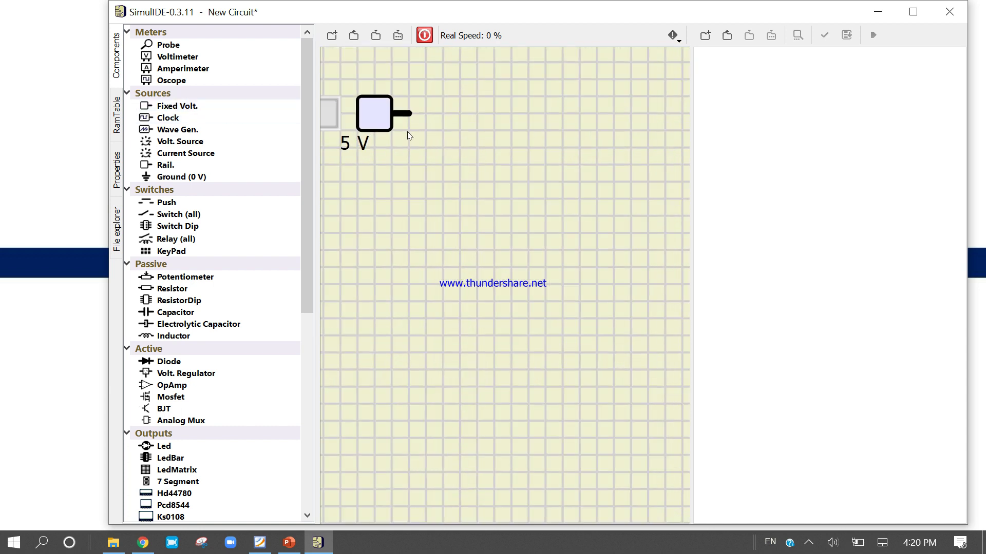
pyautogui.scroll(-1, 405, 147)
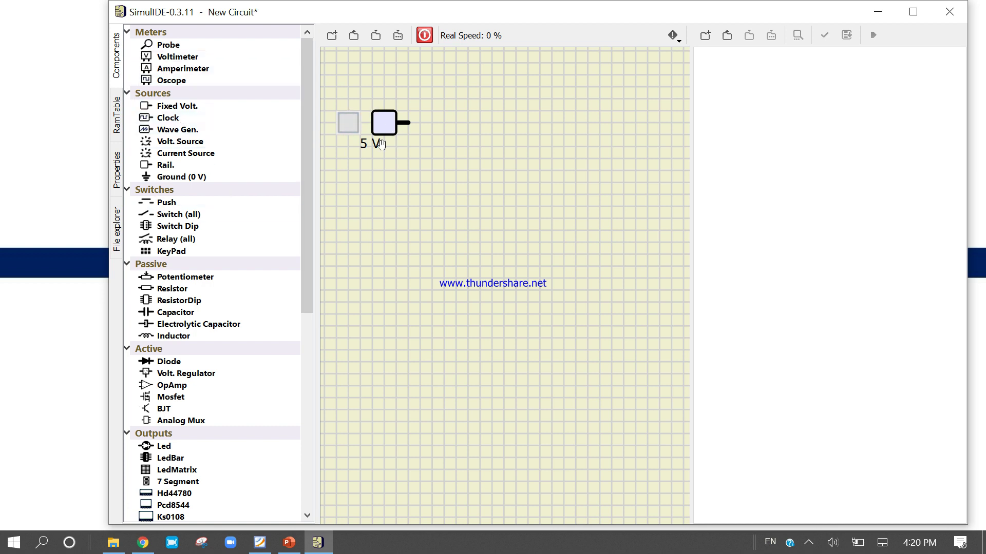
# Toggle the fixed voltage source on and off several times, leaving it off
pyautogui.click(348, 122)
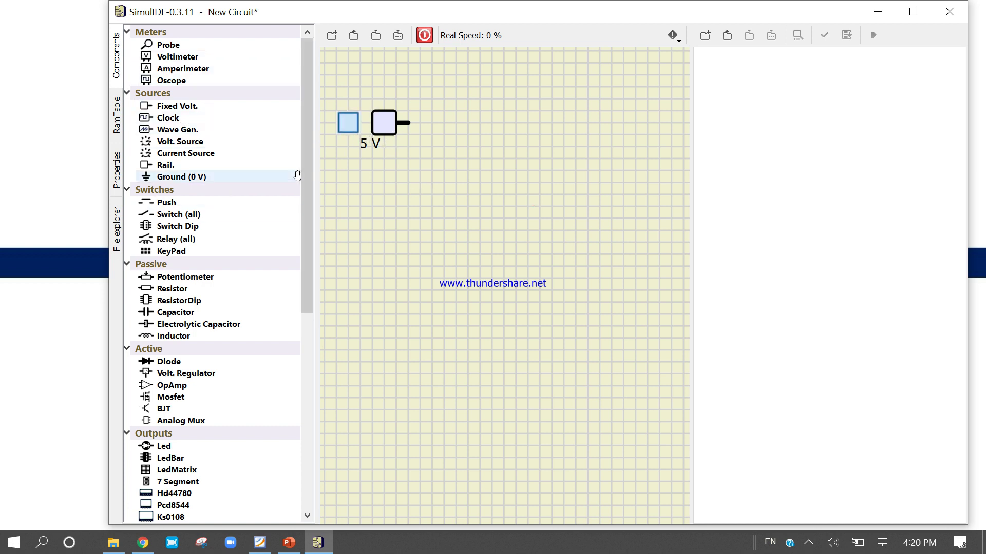
pyautogui.click(353, 122)
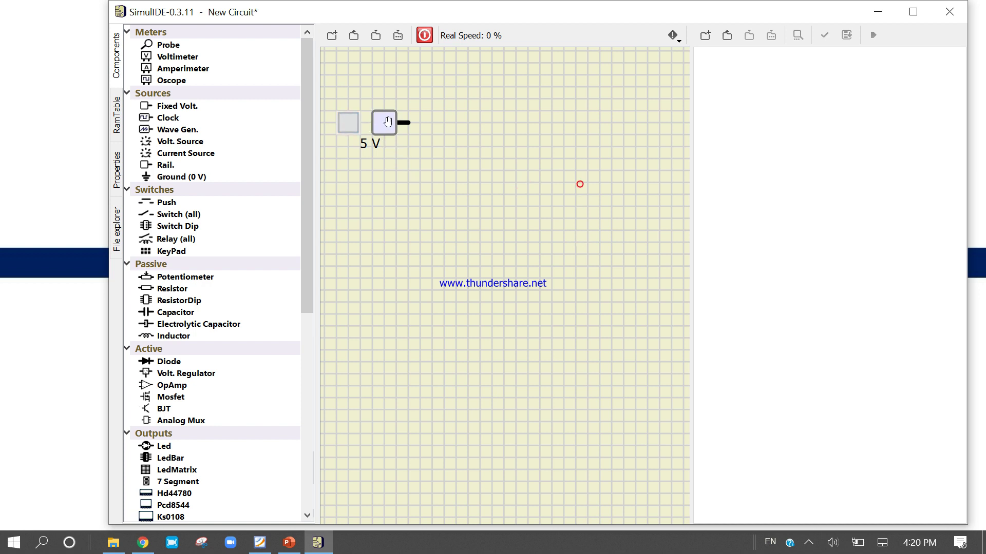
pyautogui.click(347, 122)
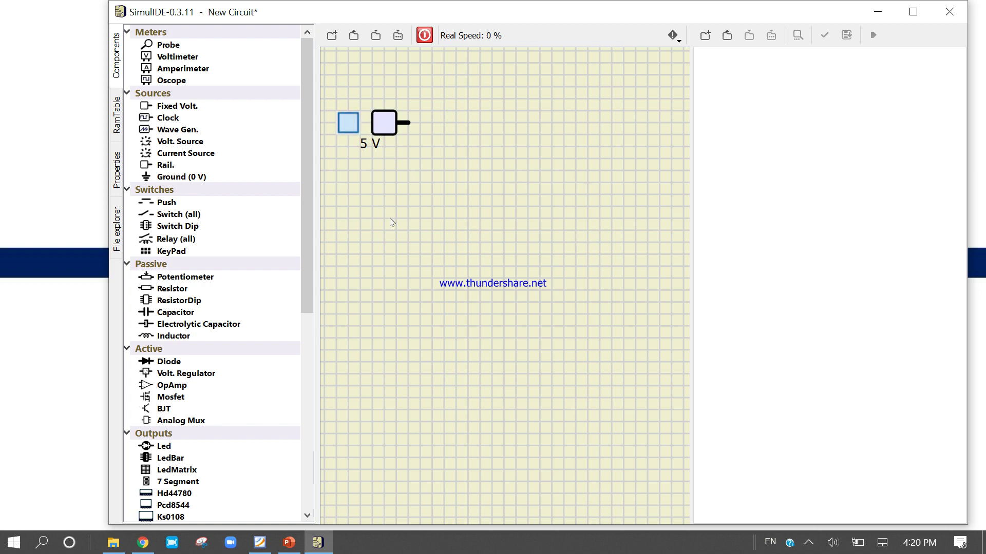
pyautogui.click(352, 127)
pyautogui.click(352, 128)
pyautogui.click(349, 127)
# Show the circuit's properties and set NoLinAcc to 6
pyautogui.click(118, 170)
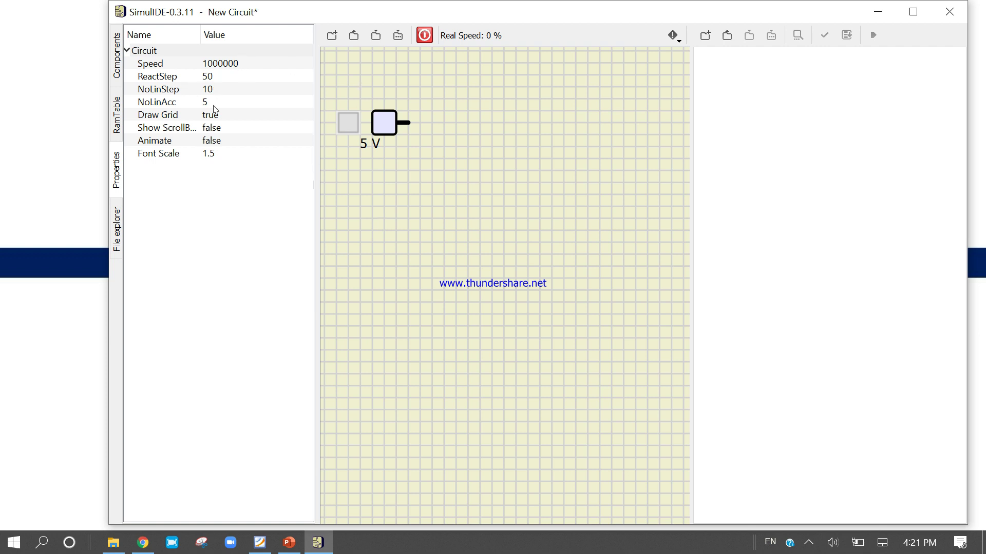
pyautogui.click(228, 142)
pyautogui.click(220, 128)
pyautogui.click(220, 117)
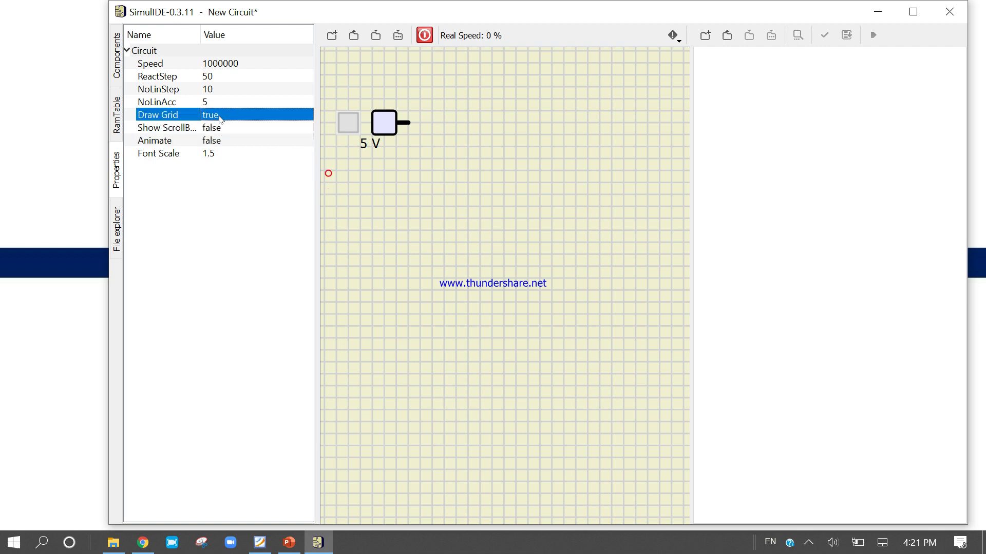
pyautogui.doubleClick(222, 102)
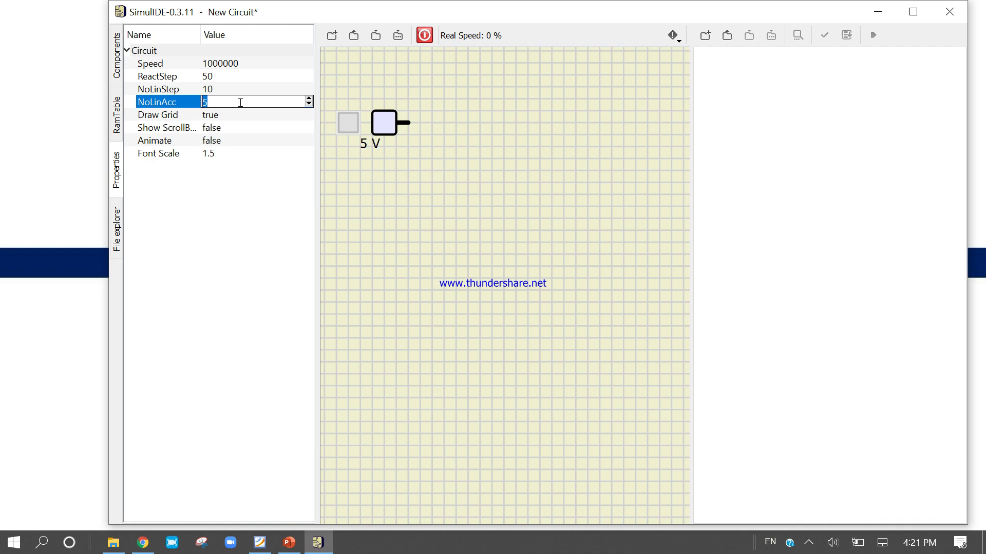
pyautogui.press('BackSpace')
pyautogui.write('6')
pyautogui.click(545, 311)
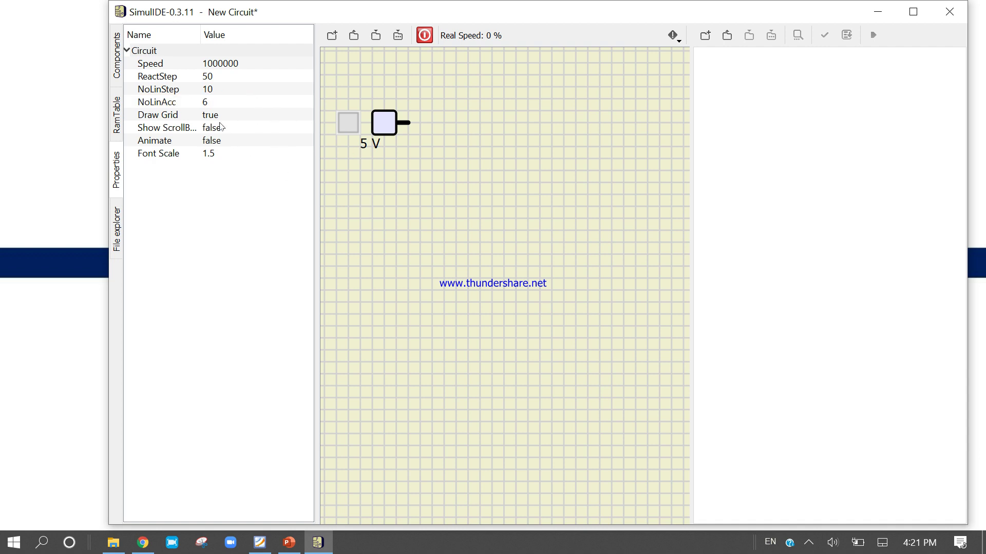
# Reposition the 5 V label slightly beneath the fixed voltage source and return to the component list
pyautogui.doubleClick(230, 103)
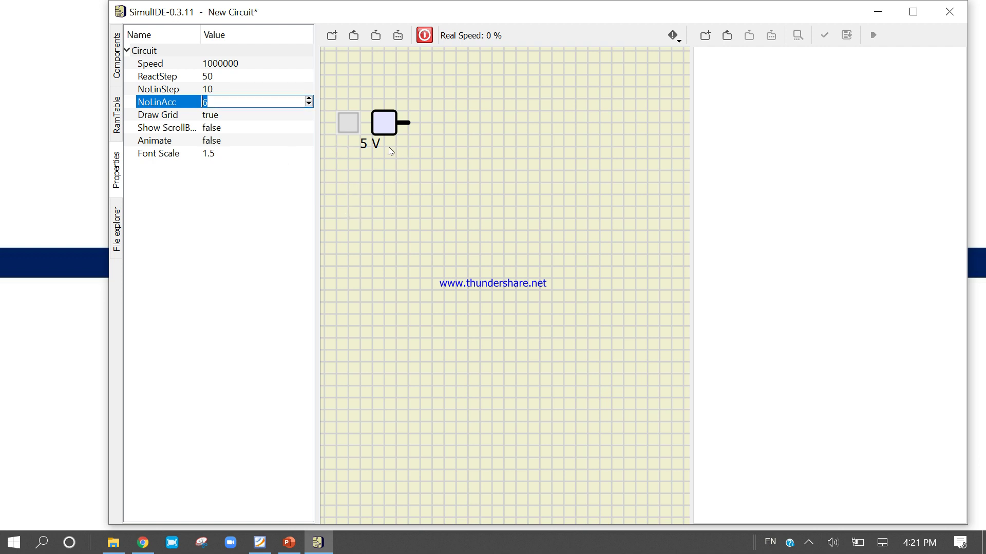
pyautogui.click(370, 146)
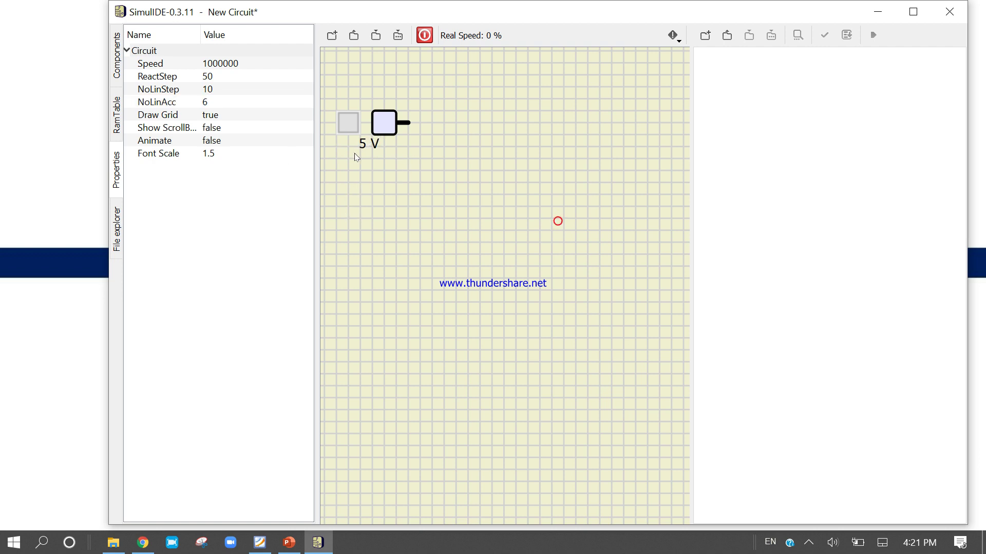
pyautogui.moveTo(367, 143); pyautogui.dragTo(374, 149)
pyautogui.click(114, 65)
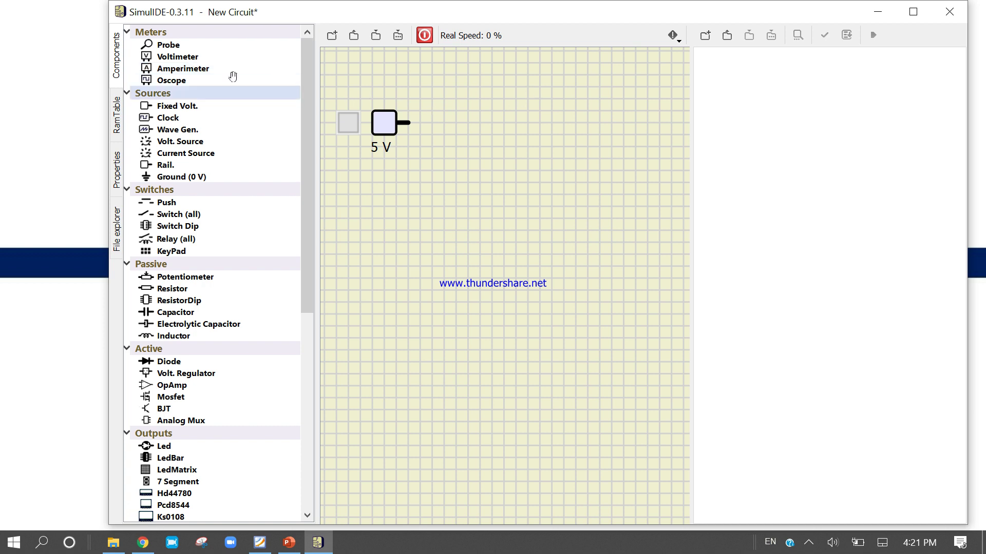
pyautogui.moveTo(177, 57); pyautogui.dragTo(485, 102)
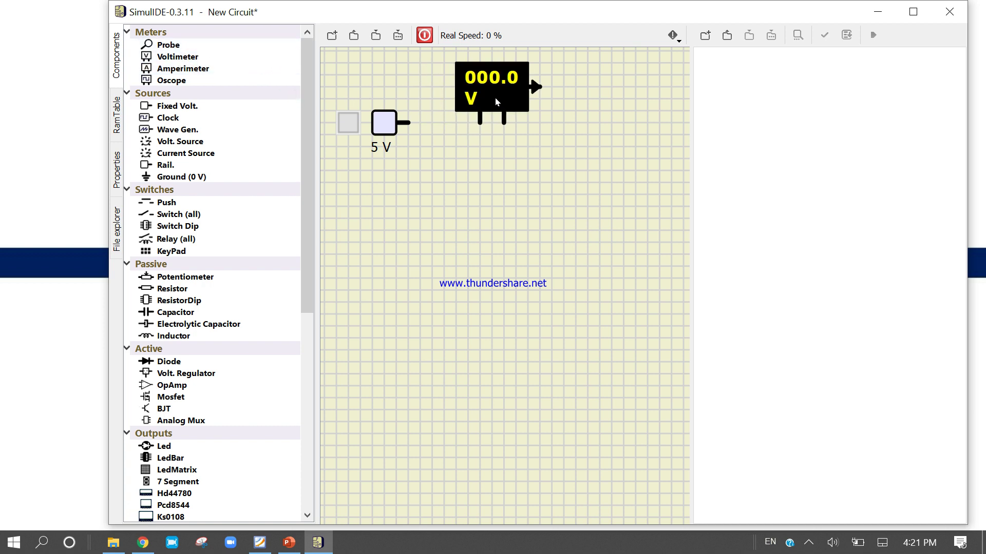
pyautogui.click(480, 121)
pyautogui.click(408, 122)
pyautogui.hotkey('ctrl', 'z')
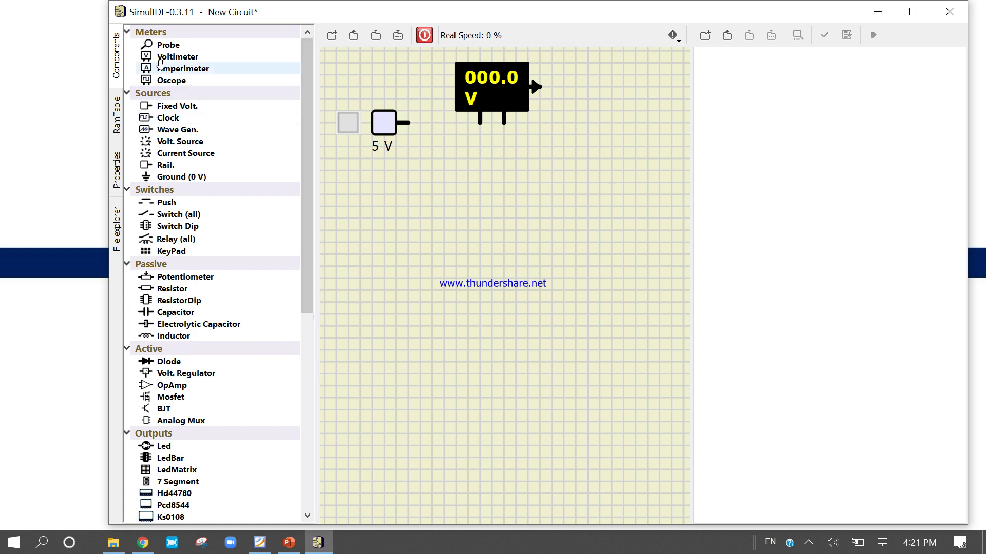
pyautogui.hotkey('ctrl', 'z')
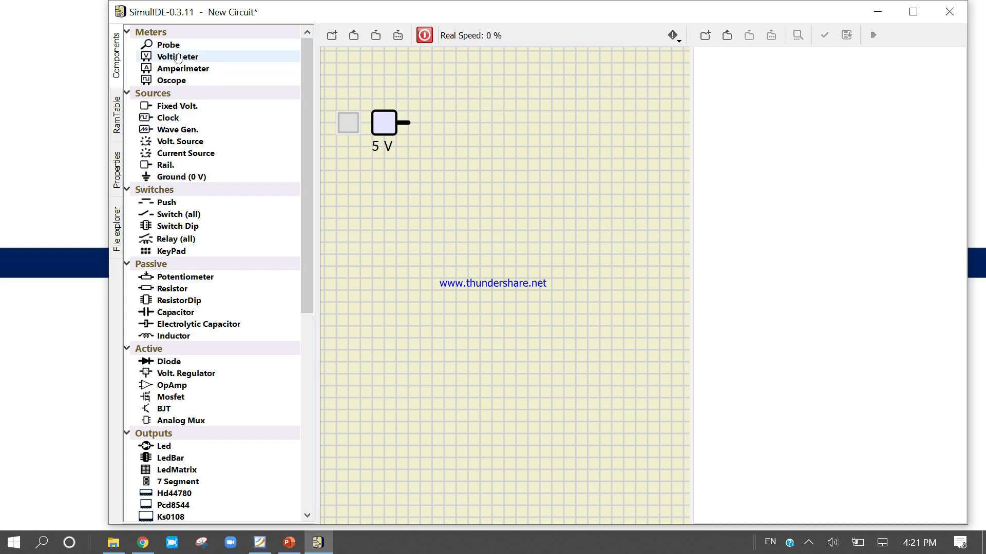
# Place a voltmeter above and to the right of the voltage source and wire its left terminal to the source's output
pyautogui.moveTo(178, 58); pyautogui.dragTo(505, 113)
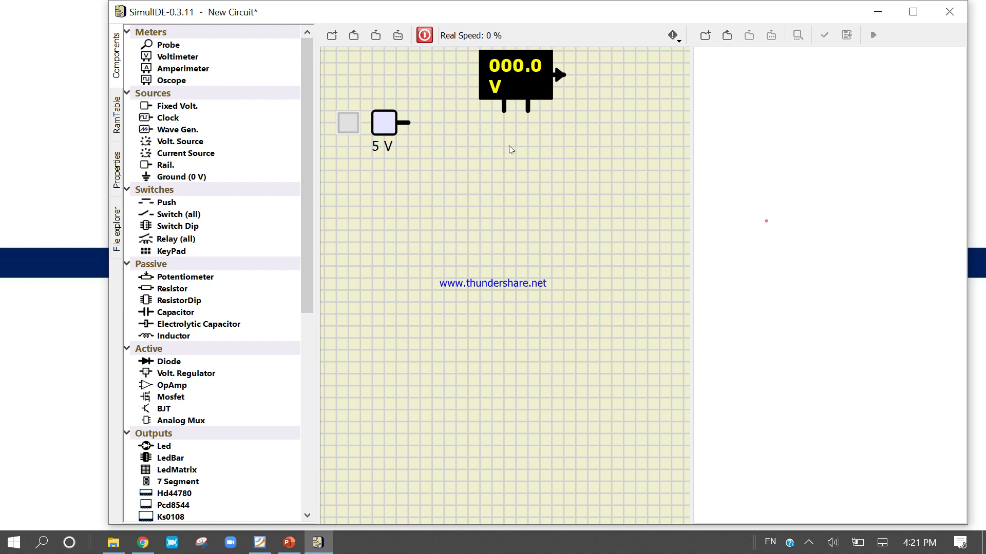
pyautogui.click(506, 113)
pyautogui.click(406, 122)
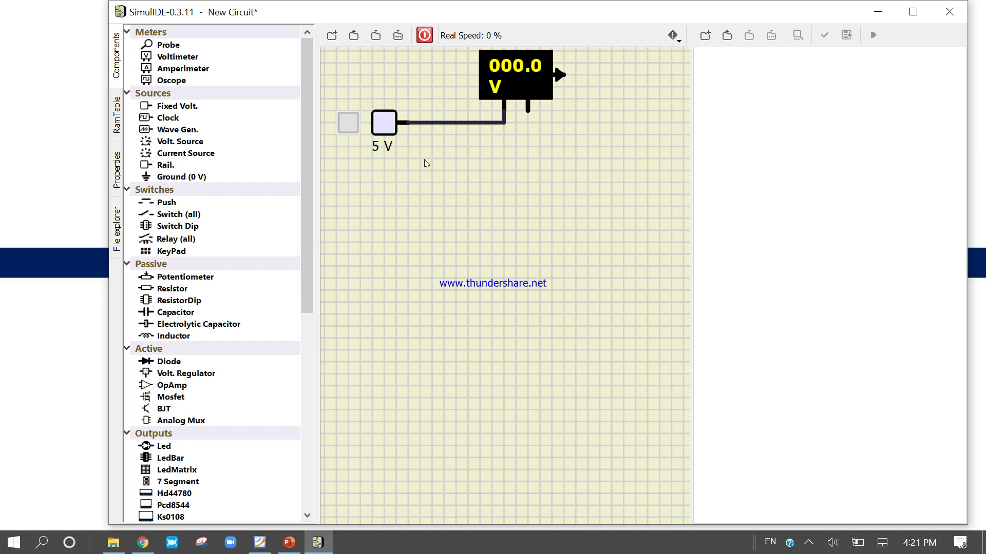
# Run the simulation, switch on the fixed voltage source, and stop the simulation
pyautogui.click(424, 35)
pyautogui.click(348, 122)
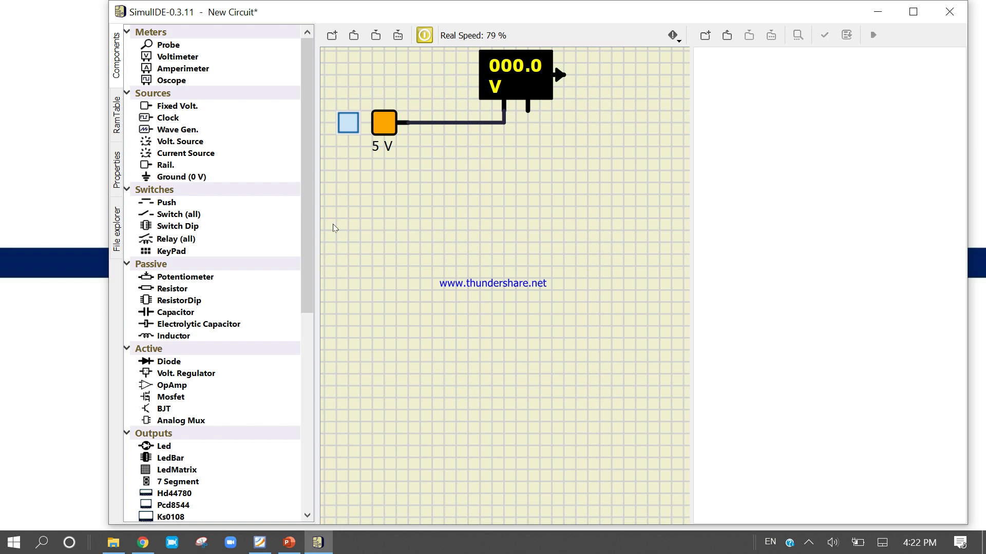
pyautogui.click(424, 35)
# Connect a ground placed below the voltmeter to its right terminal and briefly run the simulation
pyautogui.moveTo(177, 178); pyautogui.dragTo(560, 186)
pyautogui.moveTo(539, 147); pyautogui.dragTo(529, 109)
pyautogui.moveTo(539, 164); pyautogui.dragTo(528, 164)
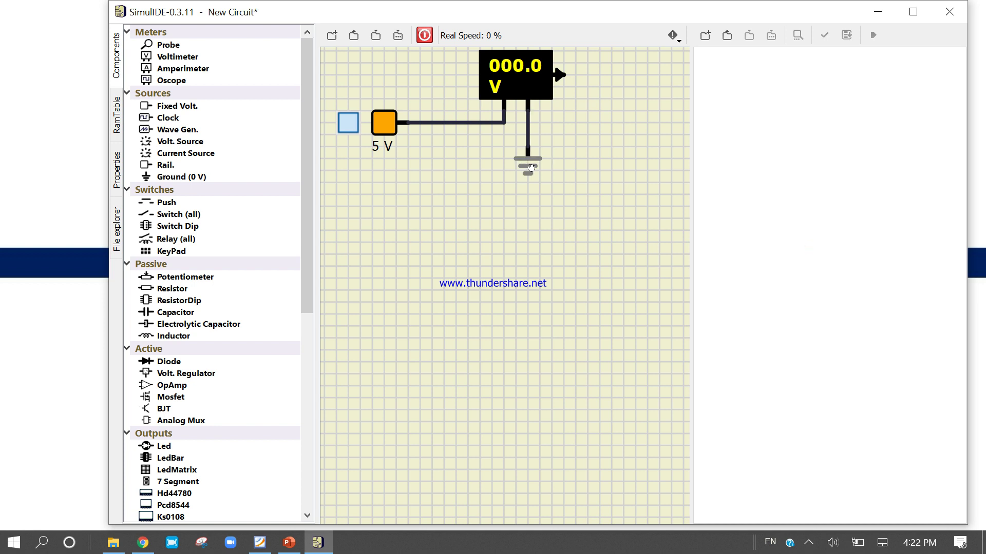
pyautogui.click(538, 221)
pyautogui.click(429, 37)
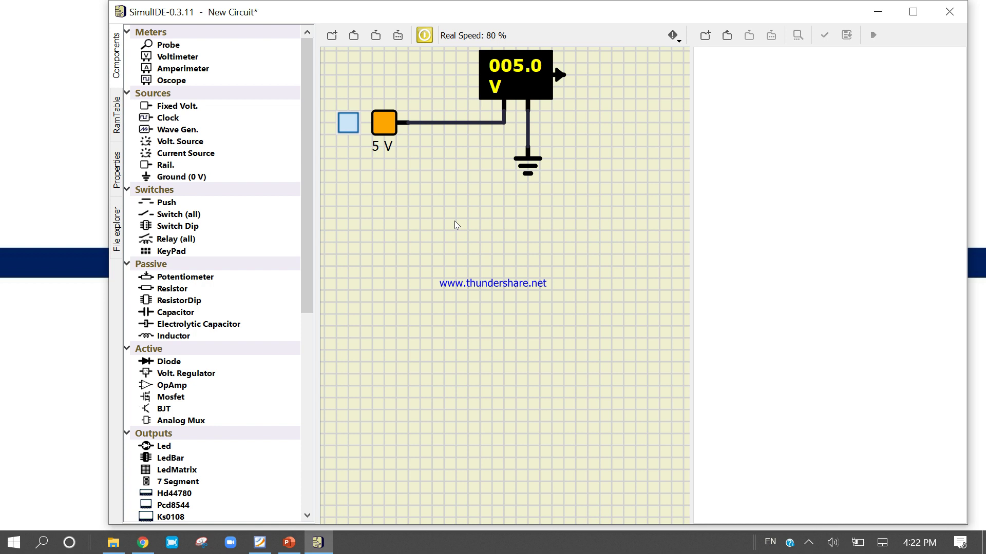
pyautogui.click(428, 35)
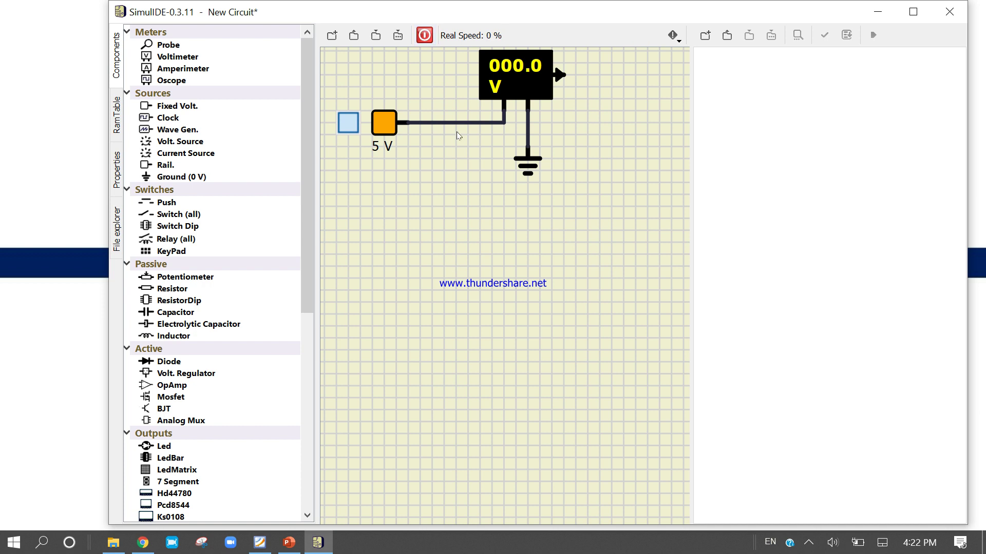
# Delete the whole circuit with the fixed voltage source, voltmeter and ground
pyautogui.scroll(-2, 578, 319)
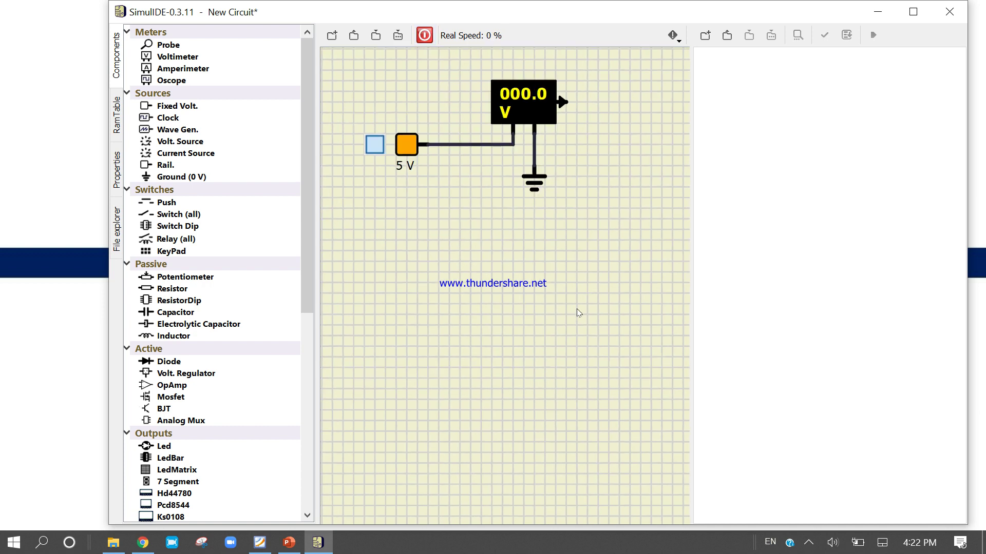
pyautogui.moveTo(363, 72); pyautogui.dragTo(615, 217)
pyautogui.press('Delete')
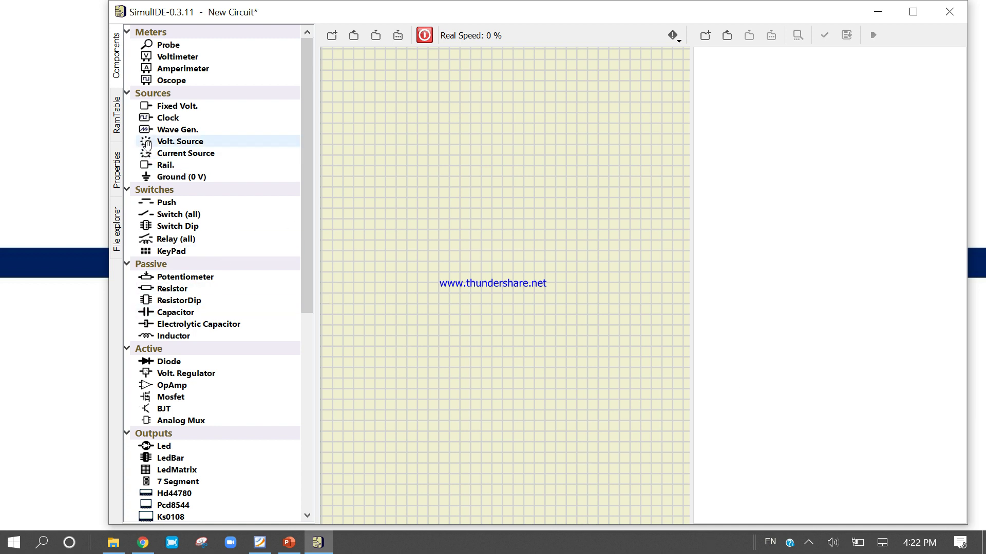
# Place a variable voltage source (Volt. Source) in the upper-left area of the canvas and turn its dial to 1.15 V
pyautogui.moveTo(148, 145); pyautogui.dragTo(404, 178)
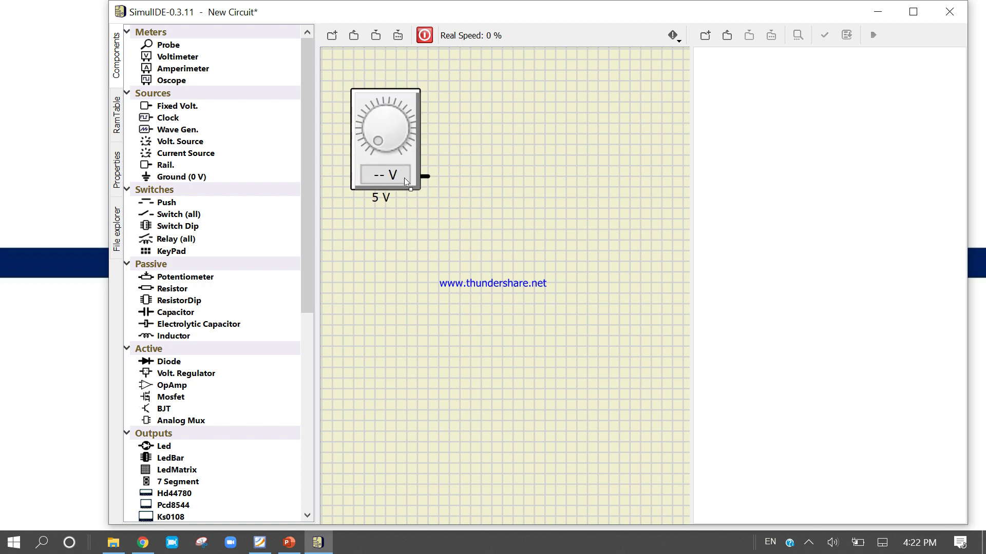
pyautogui.moveTo(394, 142); pyautogui.dragTo(390, 111)
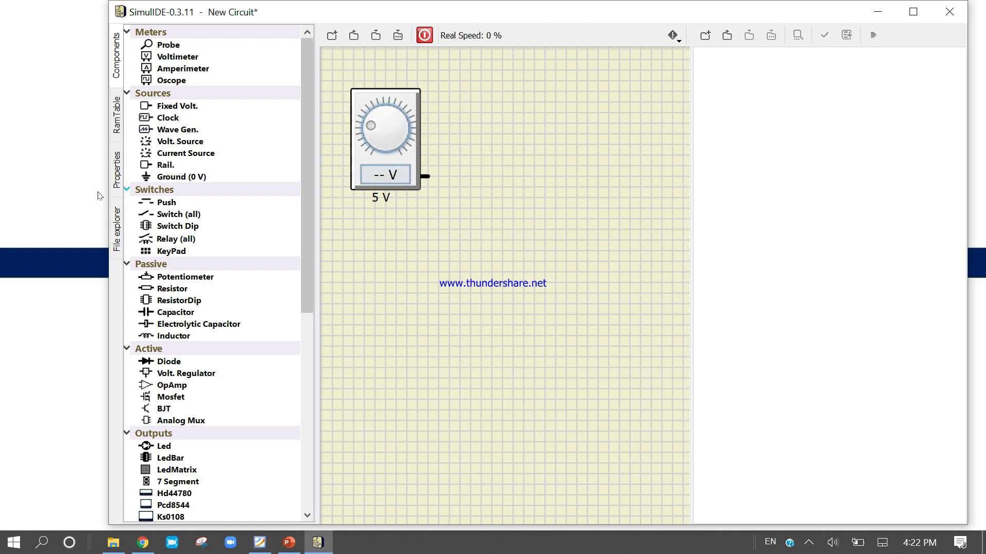
# Examine the circuit properties while switching the voltage source's output on and off, and return to the component list
pyautogui.click(117, 173)
pyautogui.click(359, 225)
pyautogui.click(372, 177)
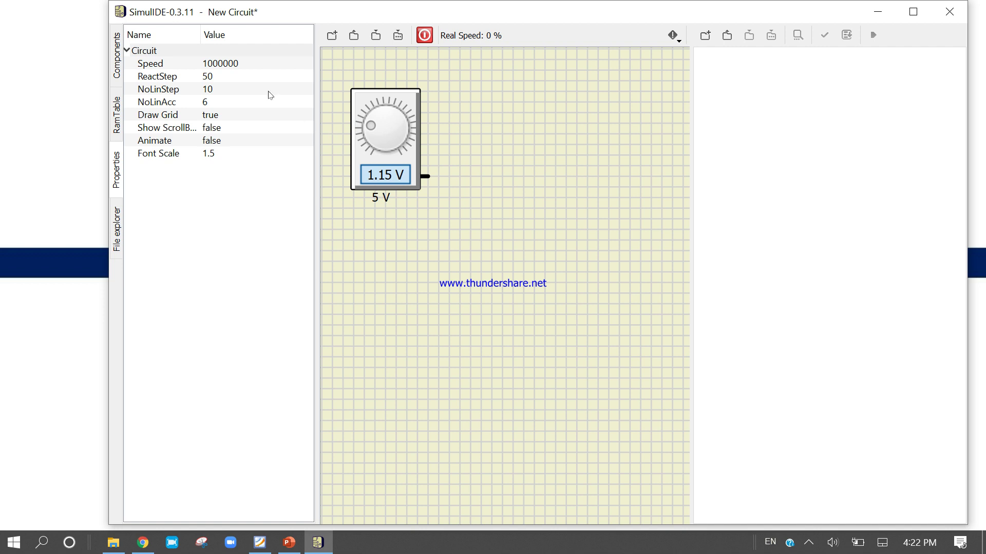
pyautogui.click(117, 153)
pyautogui.click(383, 183)
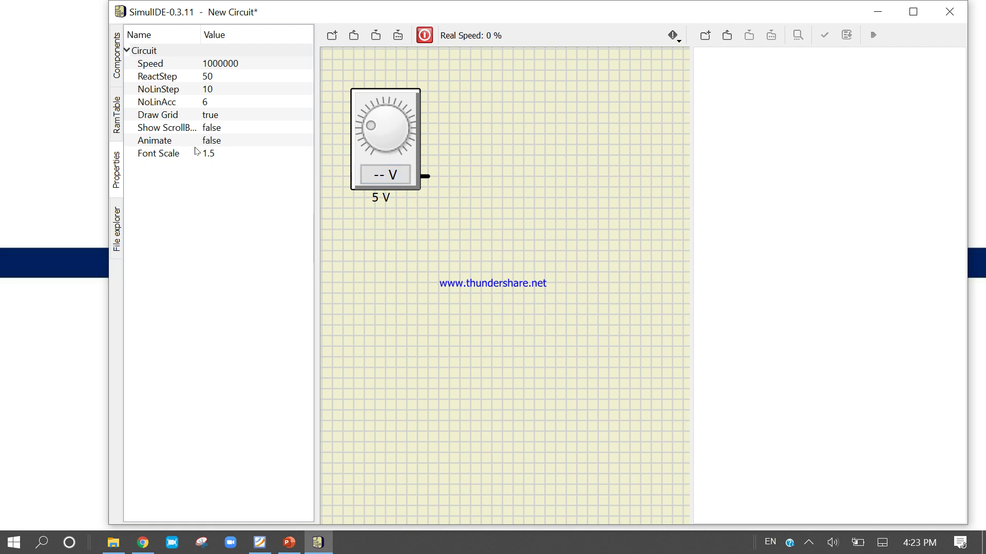
pyautogui.click(211, 157)
pyautogui.click(728, 384)
pyautogui.click(117, 55)
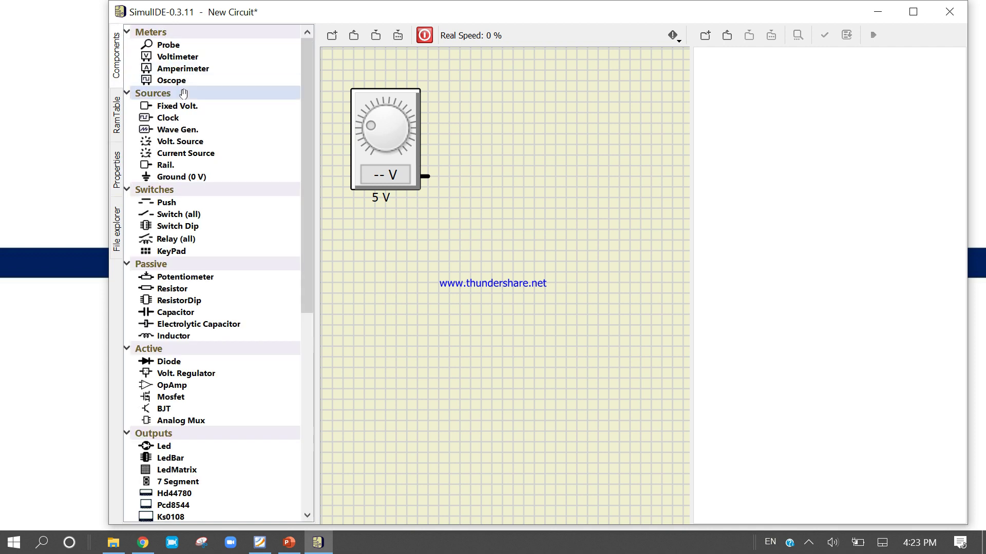
pyautogui.click(452, 306)
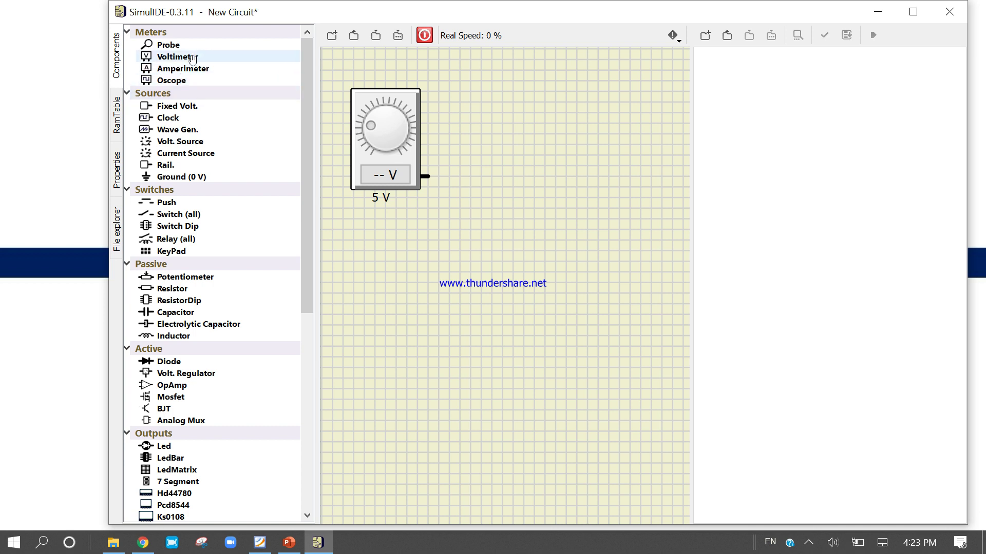
# Add a voltmeter and a ground, wiring the voltmeter's right terminal to ground and its left terminal to the voltage source
pyautogui.moveTo(193, 59); pyautogui.dragTo(545, 112)
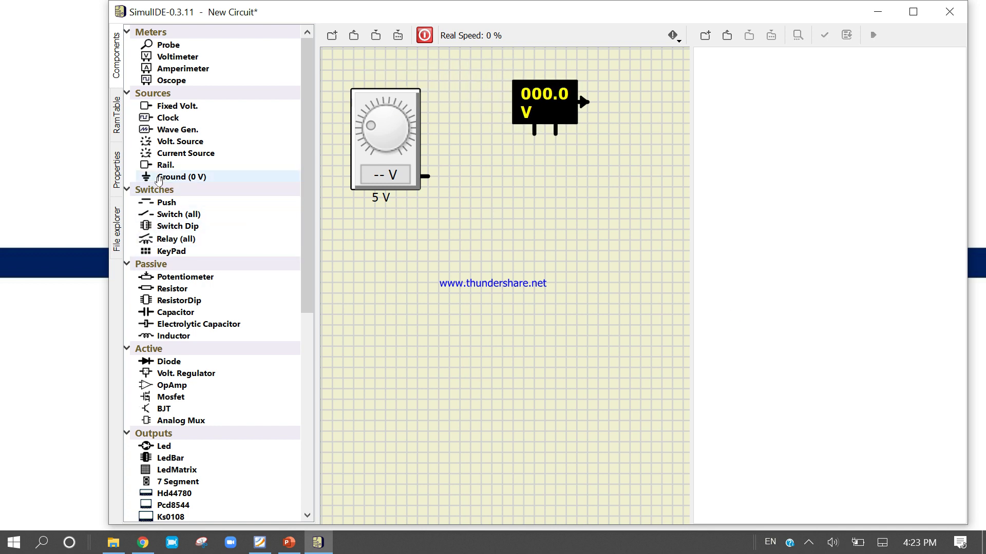
pyautogui.moveTo(170, 177); pyautogui.dragTo(558, 201)
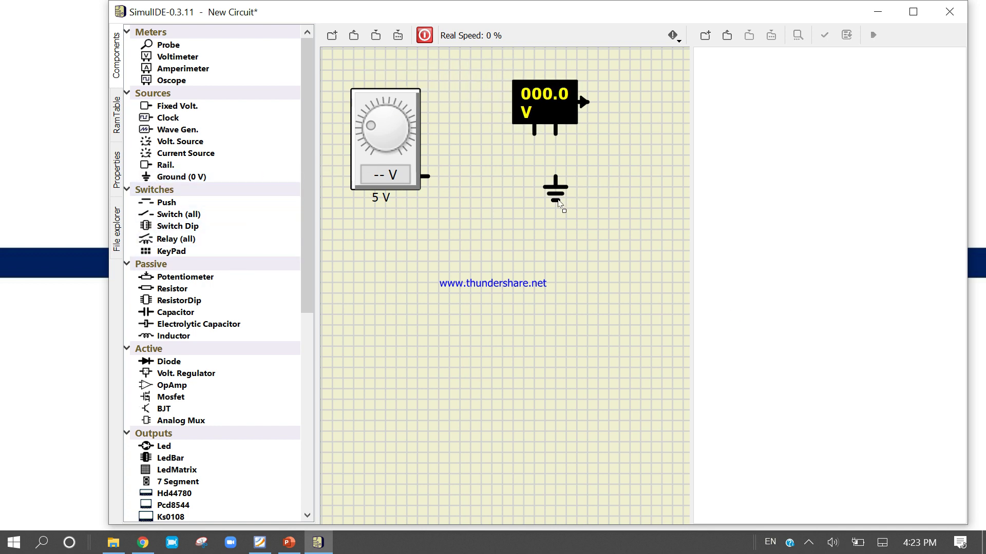
pyautogui.click(555, 136)
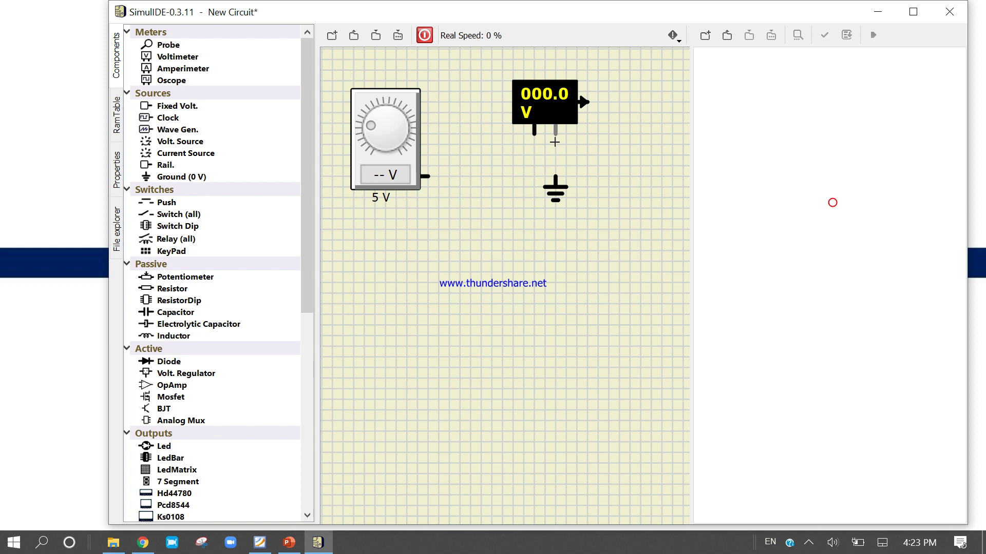
pyautogui.click(554, 176)
pyautogui.click(429, 177)
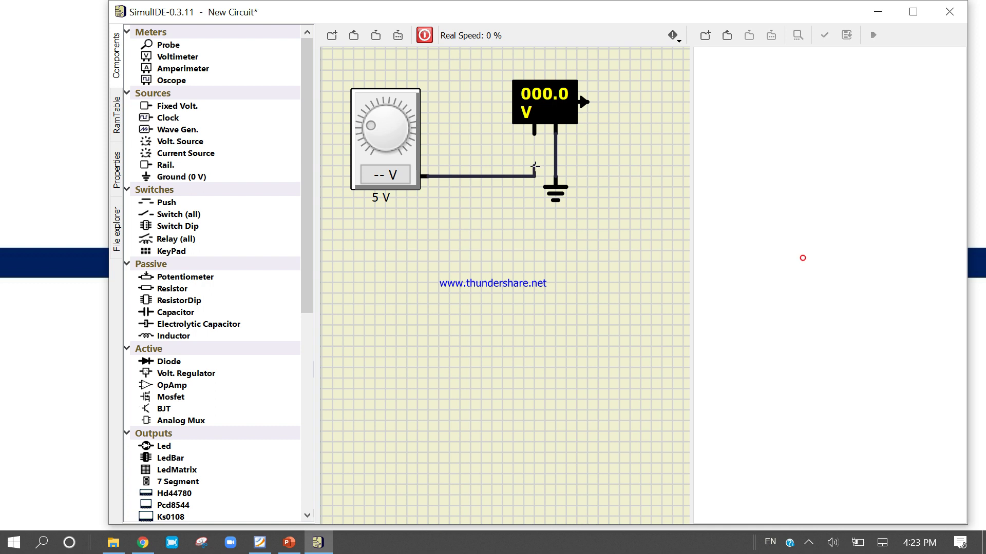
pyautogui.click(535, 131)
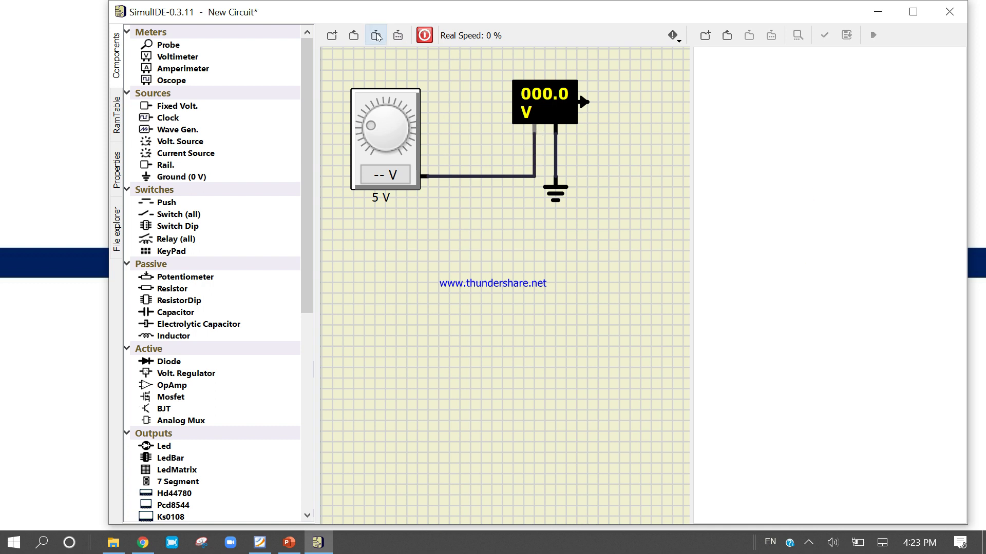
# With the simulation running, switch on the voltage source and set it to 2.87 V, and stop the run
pyautogui.click(424, 34)
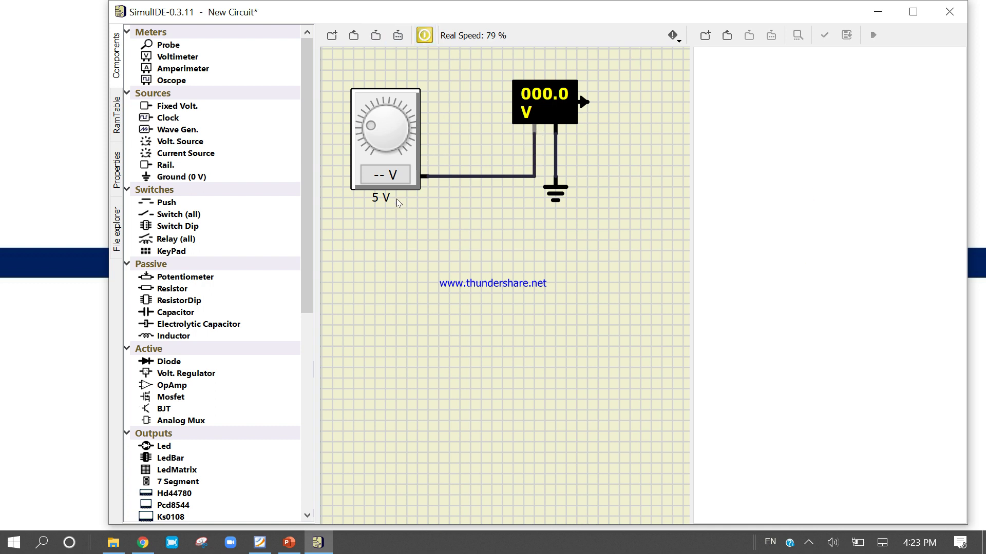
pyautogui.click(379, 172)
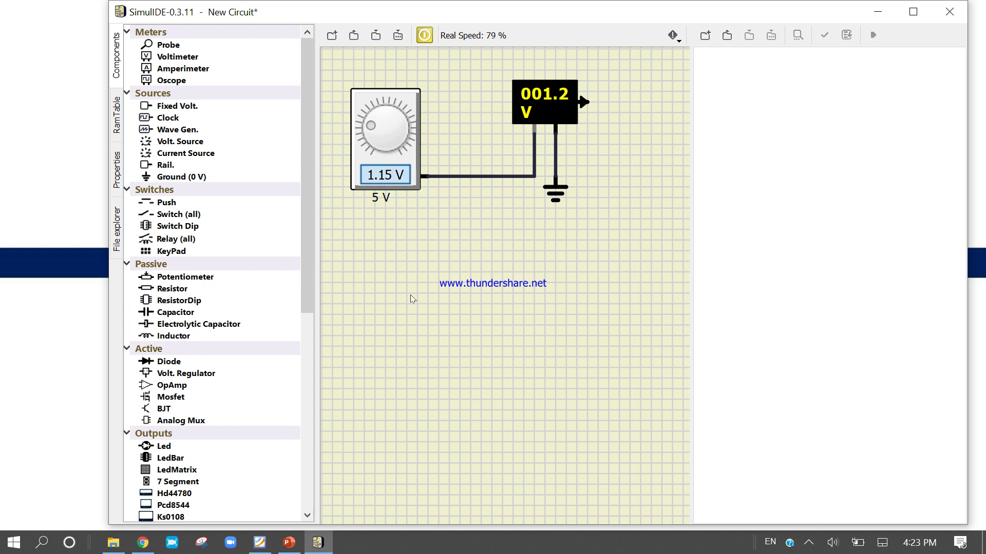
pyautogui.moveTo(370, 131); pyautogui.dragTo(400, 106)
pyautogui.click(424, 35)
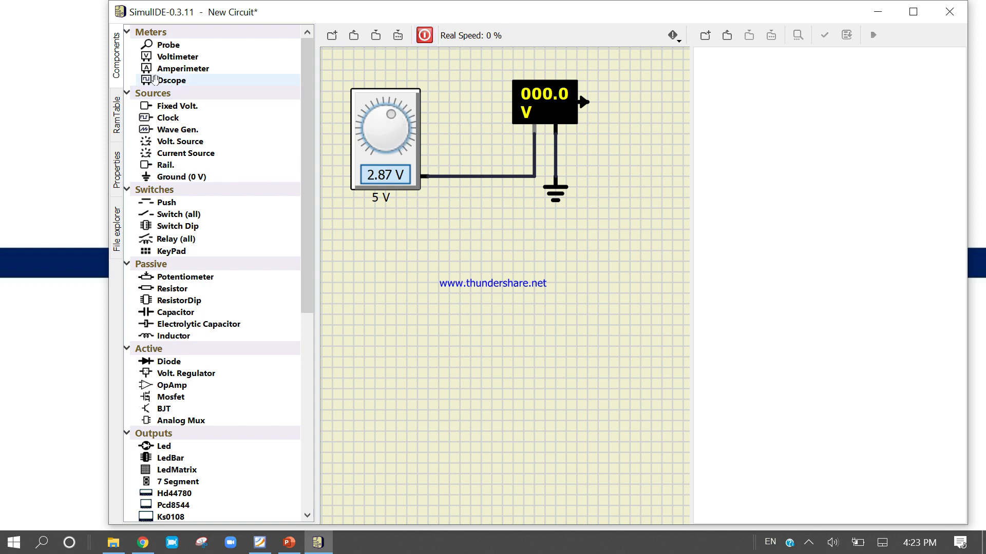
# Place an oscilloscope below the circuit and wire its positive input to the wire between the voltage source and the voltmeter
pyautogui.moveTo(164, 82); pyautogui.dragTo(518, 331)
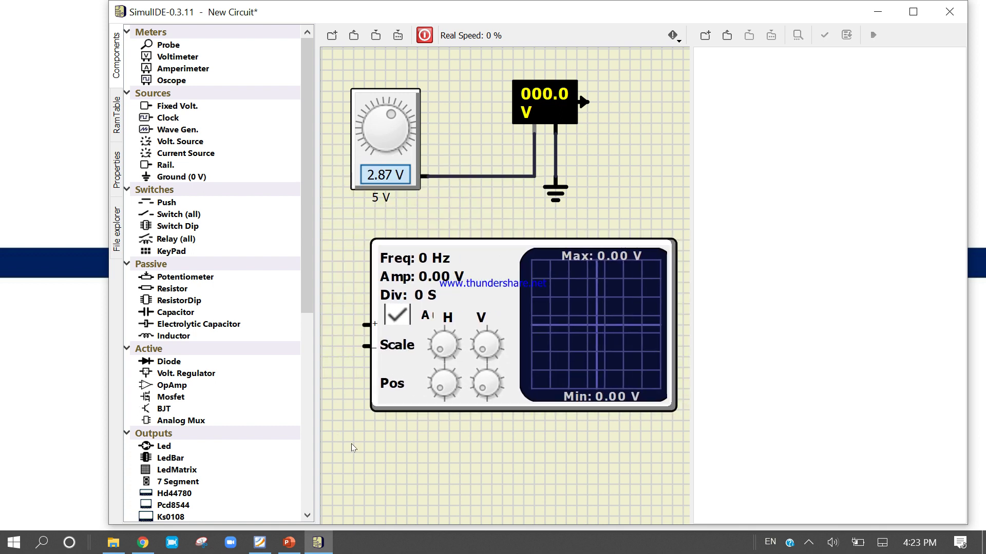
pyautogui.click(363, 324)
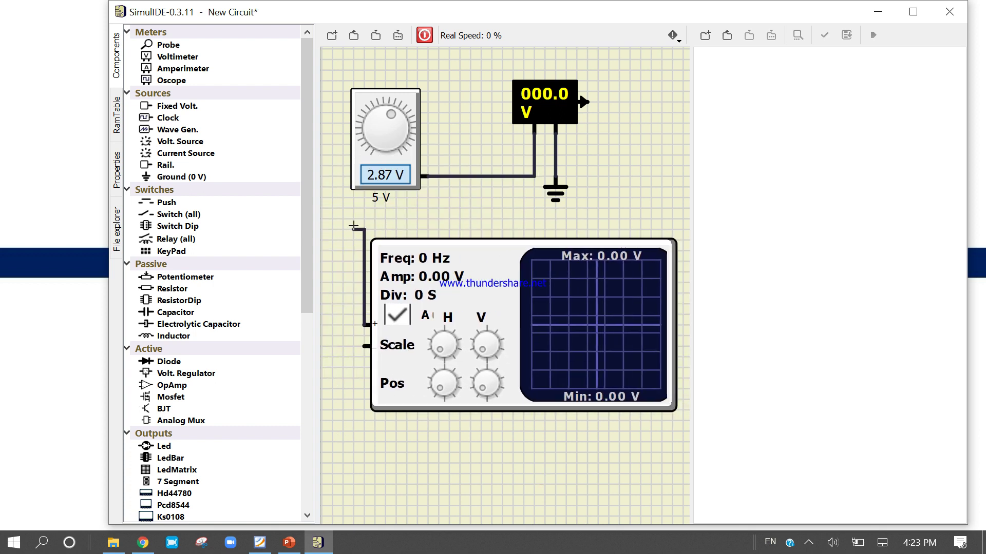
pyautogui.click(499, 209)
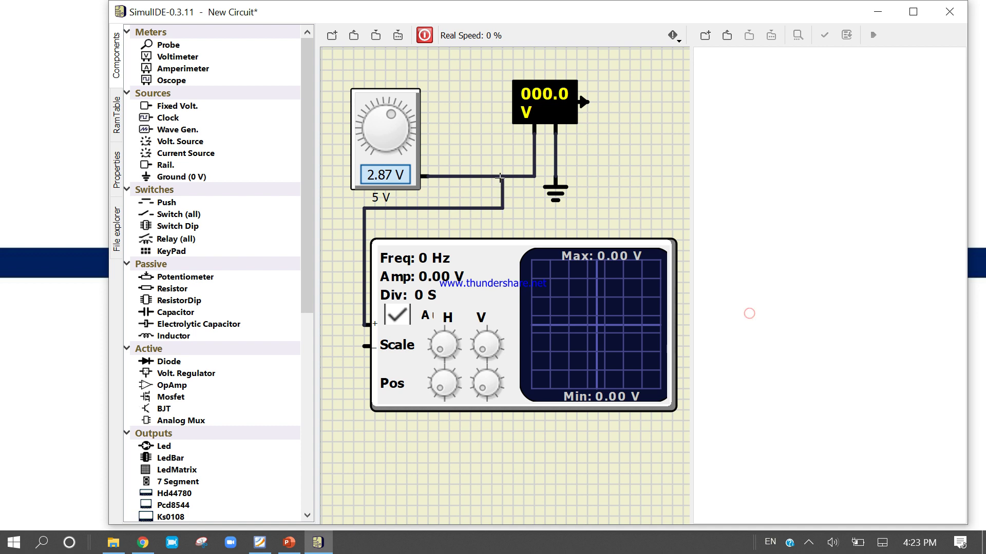
pyautogui.click(500, 177)
# During a simulation run, set the voltage source to 2.92 V and try the oscilloscope's scale and position dials
pyautogui.click(424, 35)
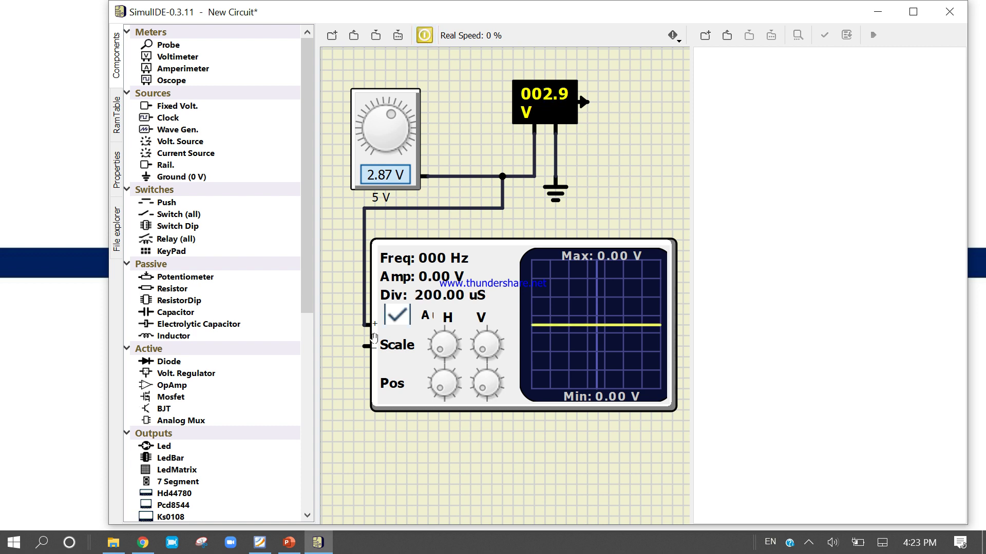
pyautogui.moveTo(439, 349); pyautogui.dragTo(440, 345)
pyautogui.moveTo(411, 132); pyautogui.dragTo(399, 205)
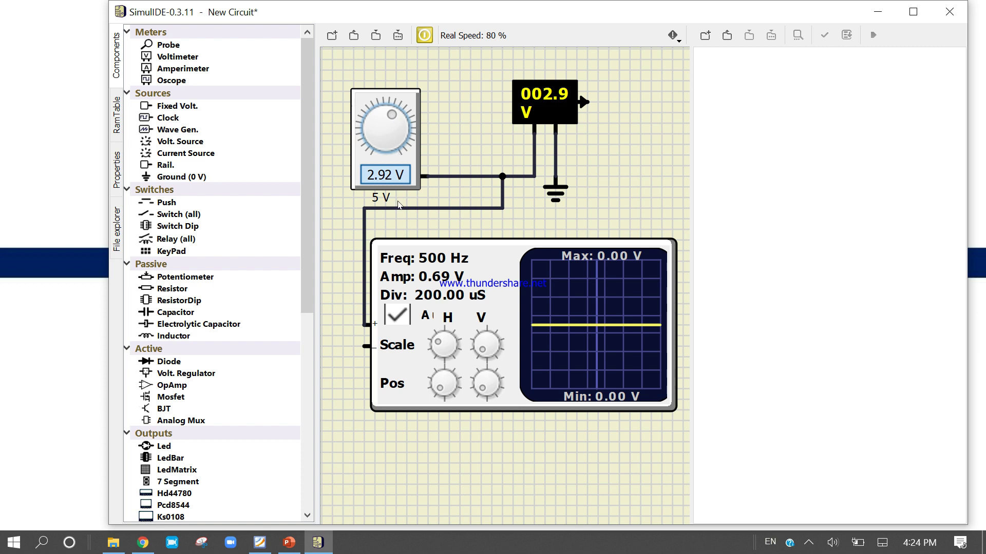
pyautogui.moveTo(480, 351); pyautogui.dragTo(482, 344)
pyautogui.click(439, 392)
pyautogui.click(424, 35)
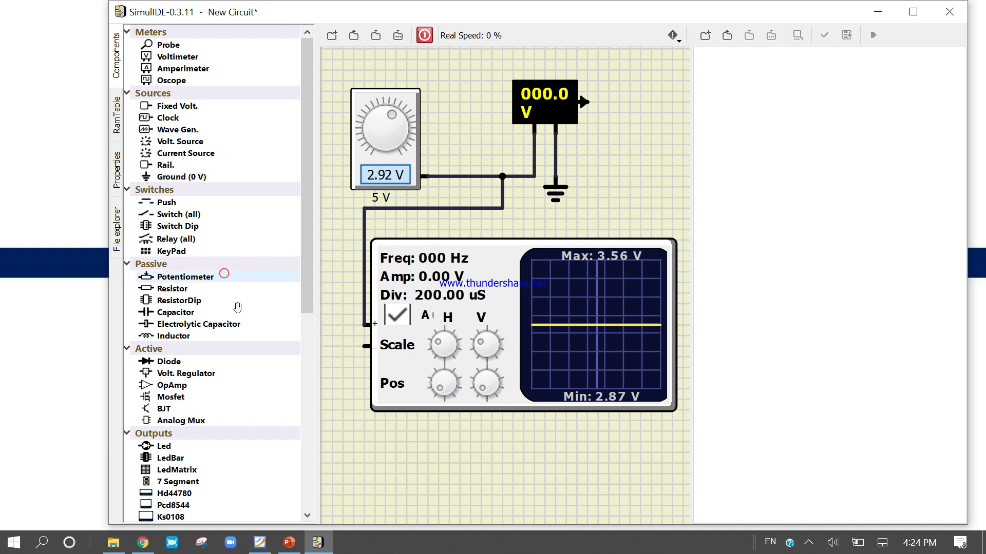
# Connect a ground to the oscilloscope's negative input and set the voltage source to 2.1 V with the simulation running
pyautogui.moveTo(148, 177); pyautogui.dragTo(369, 347)
pyautogui.click(418, 39)
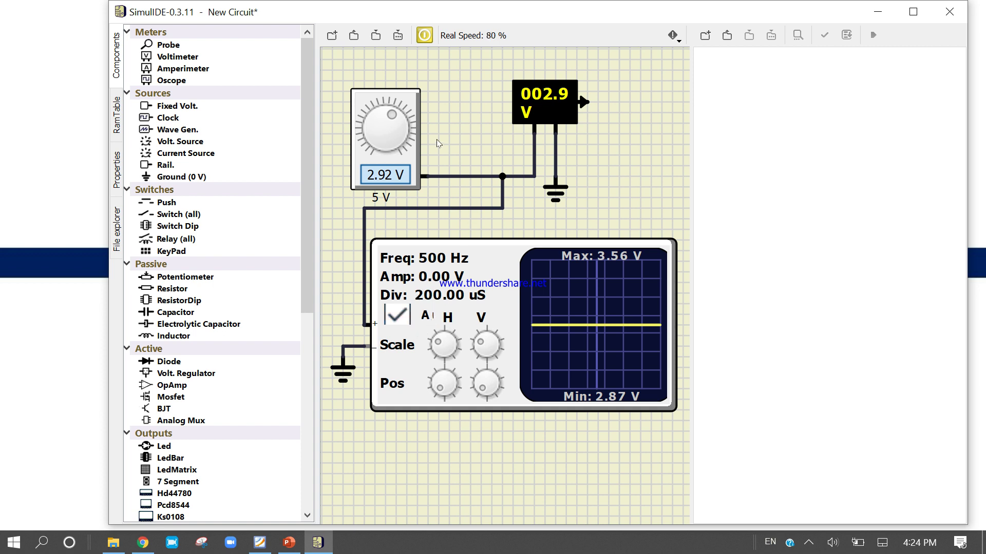
pyautogui.moveTo(394, 120); pyautogui.dragTo(398, 151)
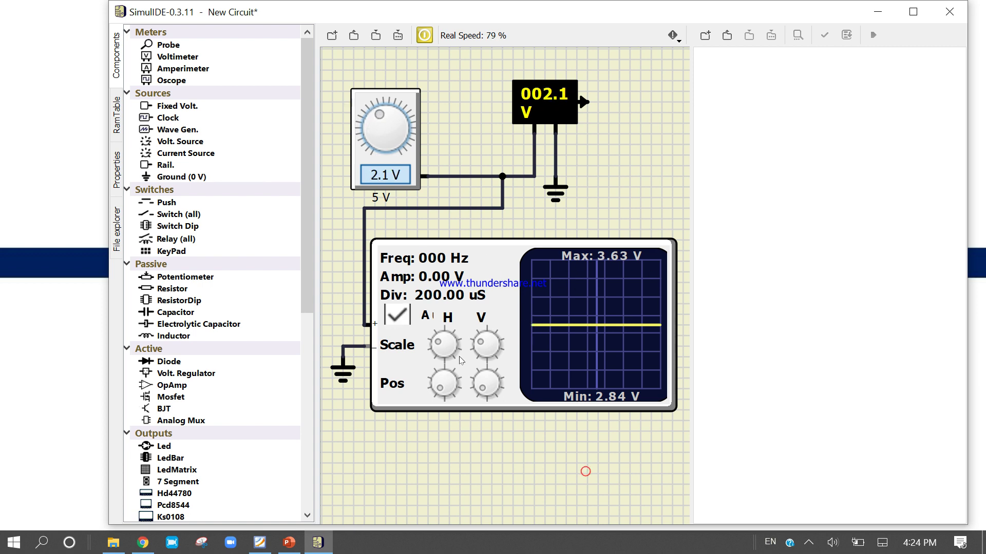
# Turn off the oscilloscope's auto option, set its horizontal scale to 280 uS, and stop the simulation
pyautogui.moveTo(435, 348); pyautogui.dragTo(483, 339)
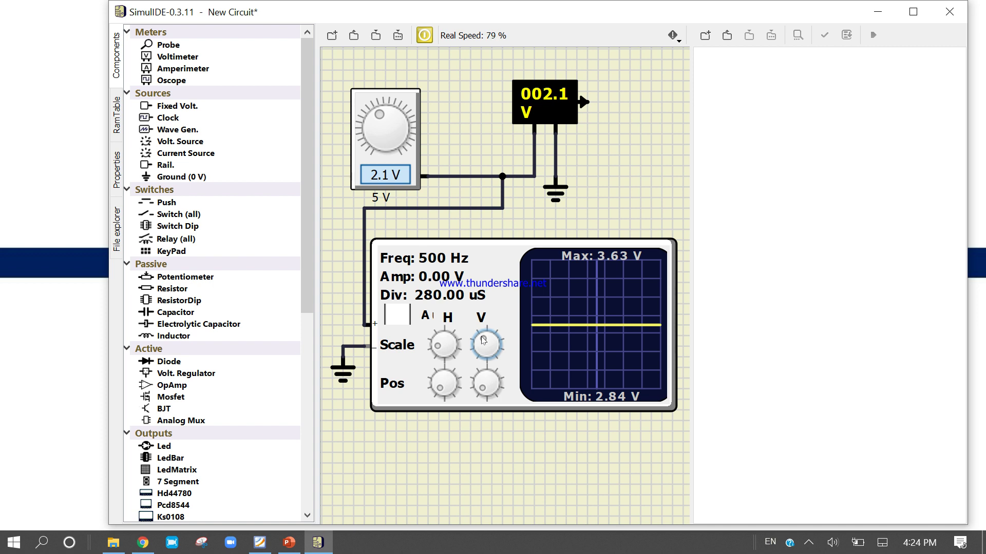
pyautogui.scroll(1, 483, 340)
pyautogui.scroll(-1, 495, 296)
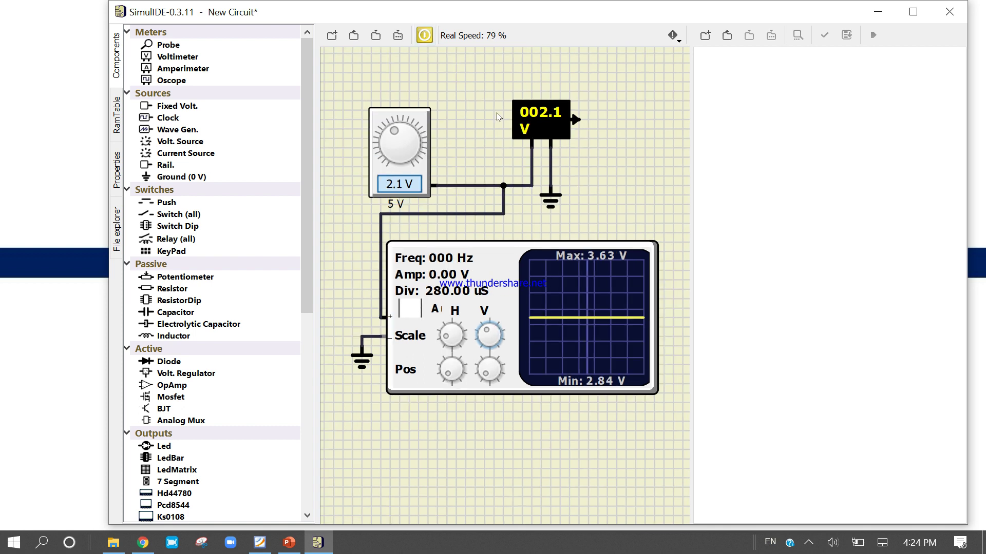
pyautogui.click(424, 35)
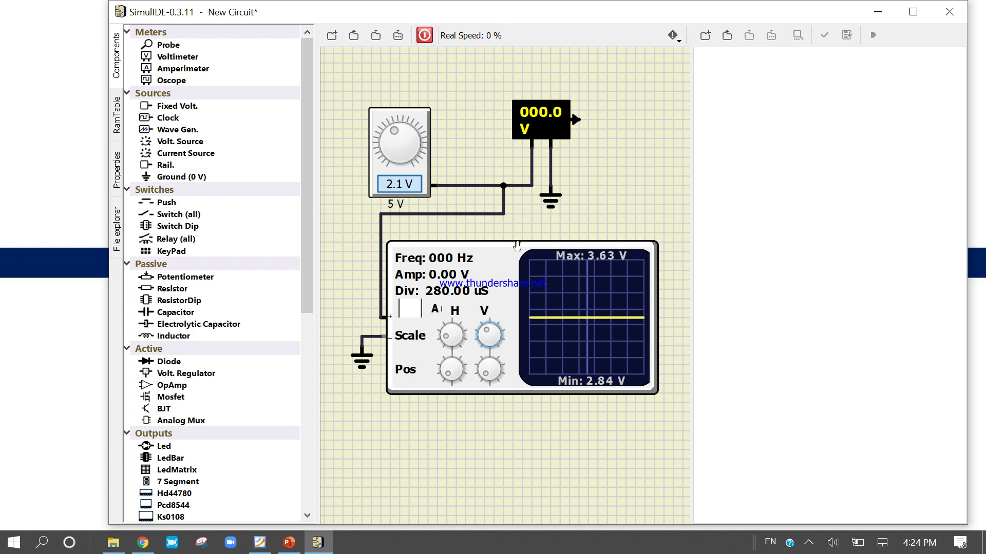
# Delete the oscilloscope and the ground that was connected to its negative input
pyautogui.press('Delete')
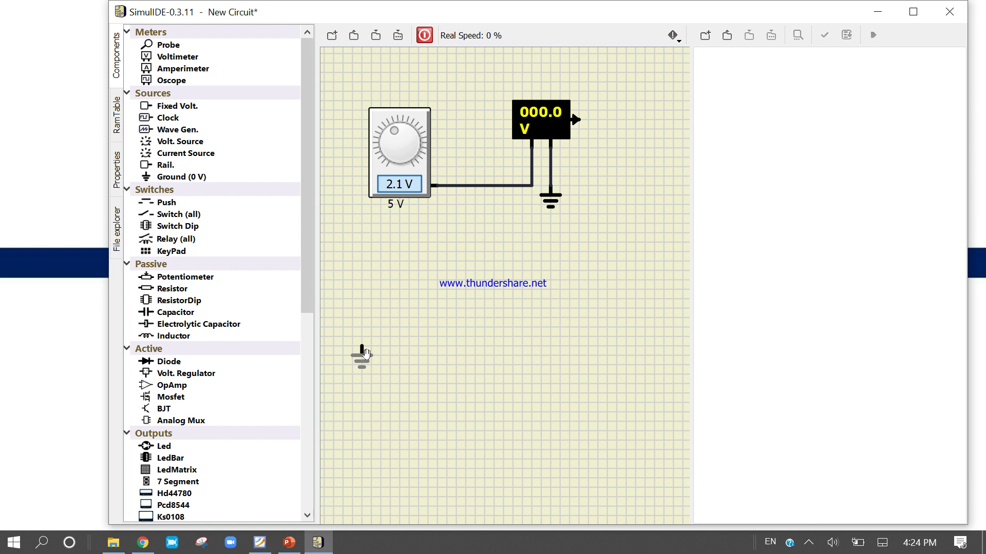
pyautogui.moveTo(355, 343); pyautogui.dragTo(357, 345)
pyautogui.press('Delete')
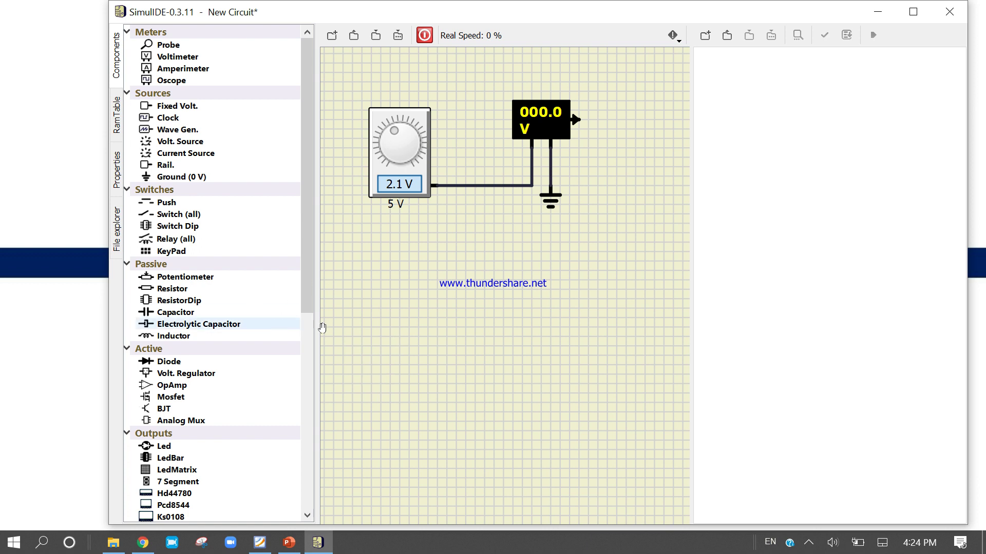
# Place a probe on the wire between the voltage source and the voltmeter and add it to the plotter
pyautogui.moveTo(154, 46); pyautogui.dragTo(488, 171)
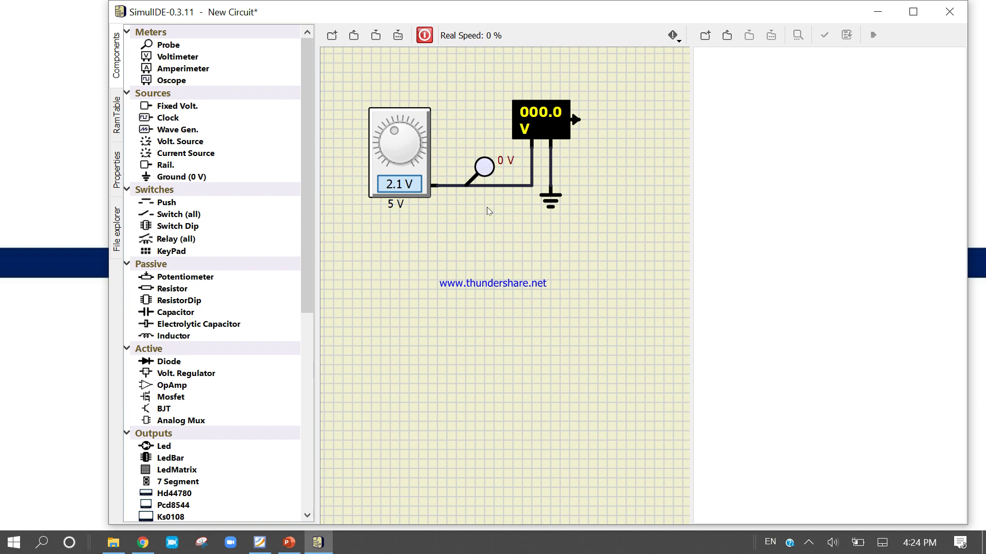
pyautogui.rightClick(486, 171)
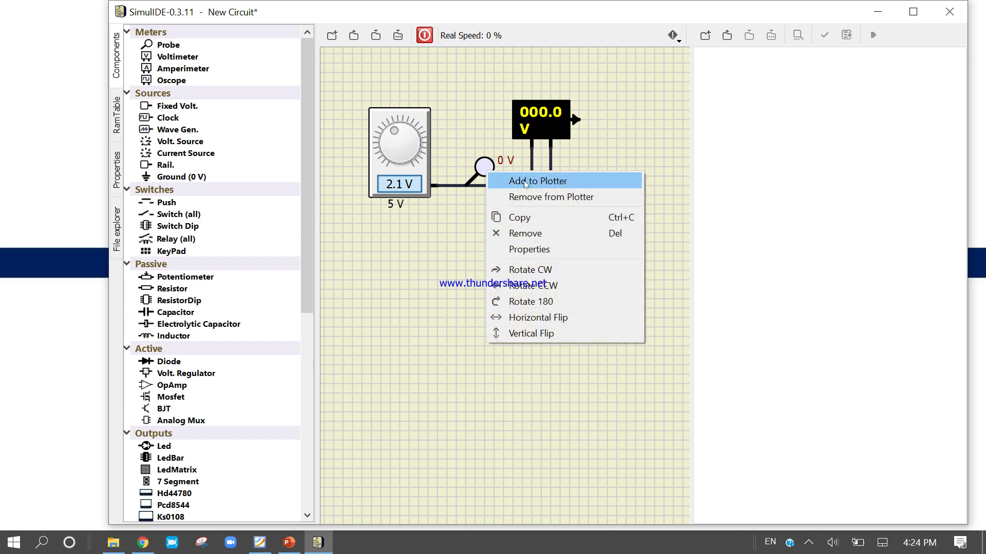
pyautogui.click(546, 183)
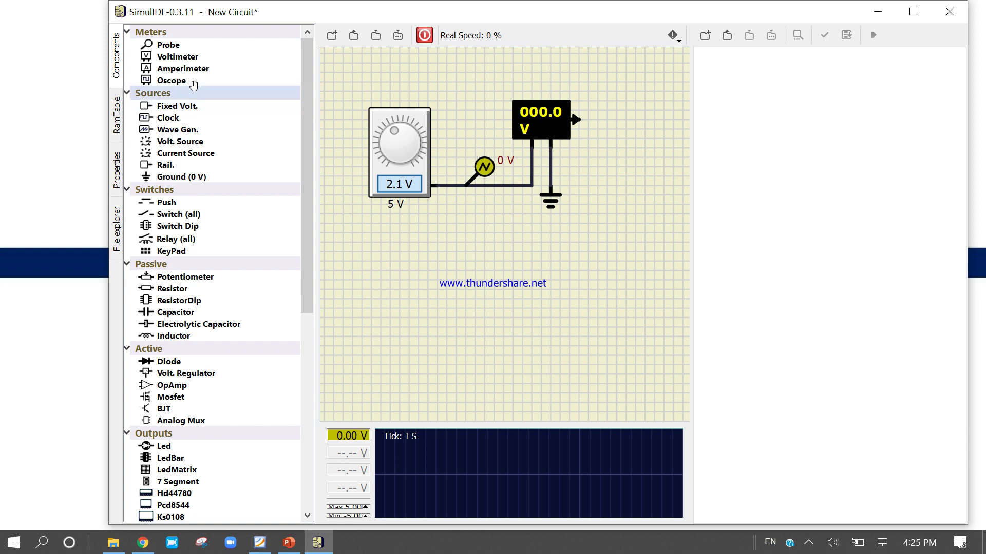
# Add a second probe on the voltmeter's ground wire and shift the ground symbol slightly down
pyautogui.moveTo(169, 45); pyautogui.dragTo(526, 171)
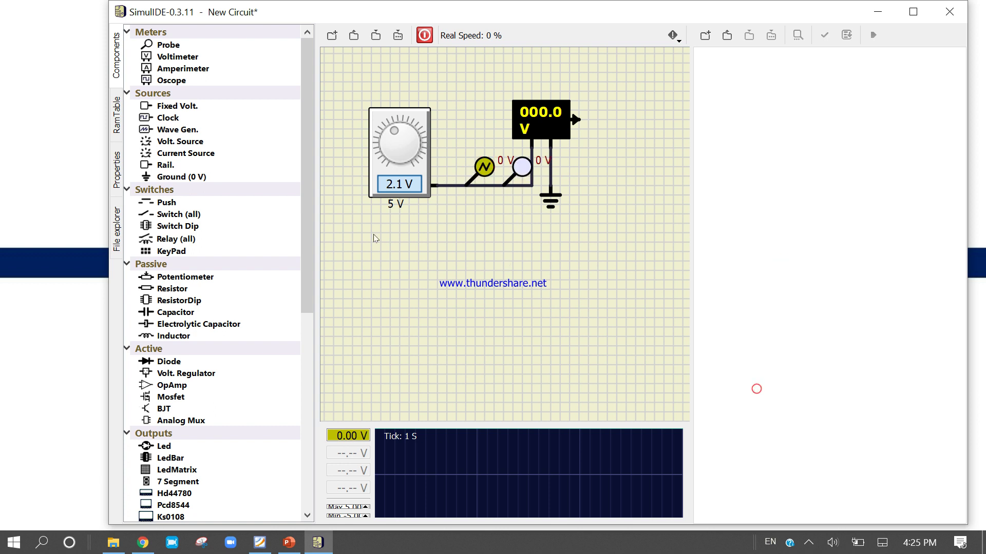
pyautogui.moveTo(531, 173); pyautogui.dragTo(577, 164)
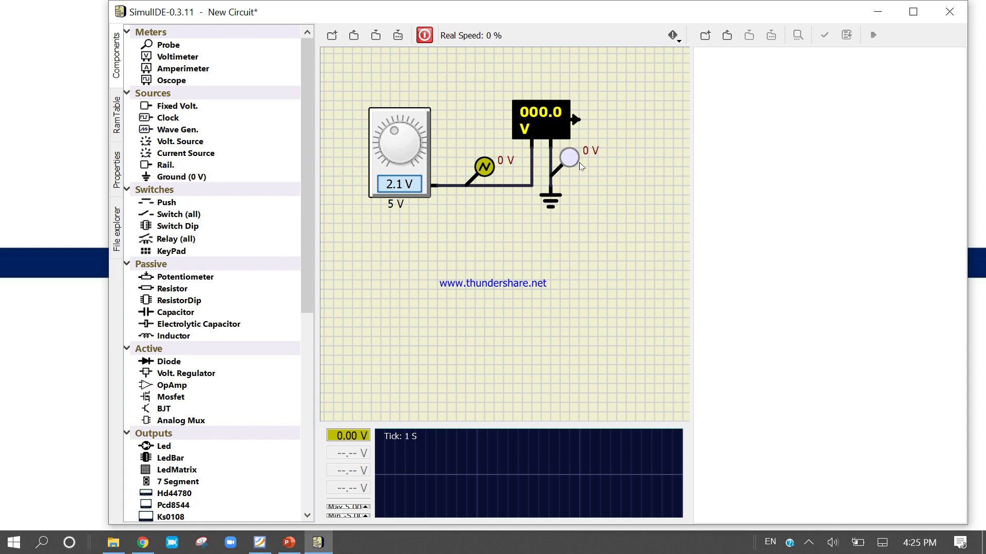
pyautogui.moveTo(546, 200); pyautogui.dragTo(553, 213)
pyautogui.click(578, 250)
# Run the simulation, set the voltage source to 2.88 V, 3.65 V and finally 1.82 V, and stop it
pyautogui.click(424, 35)
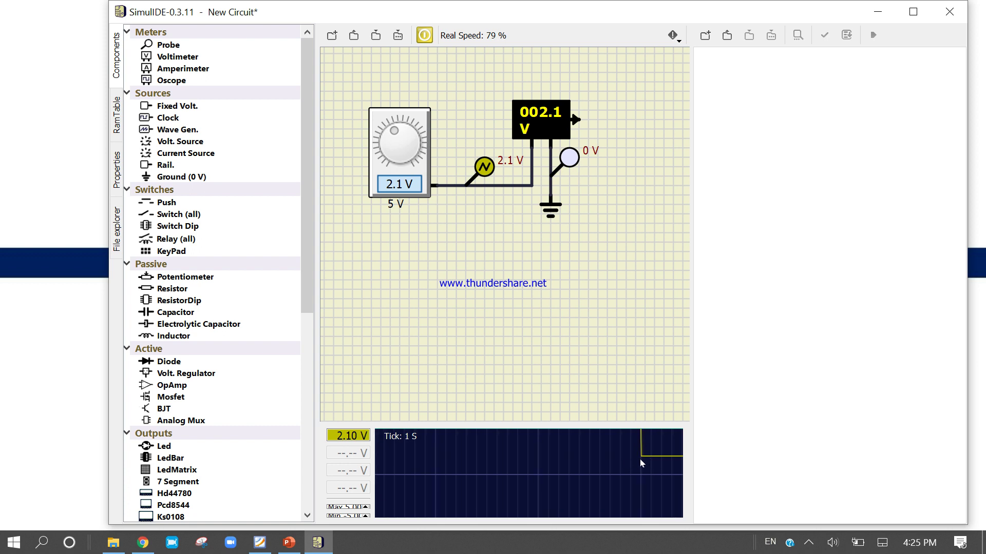
pyautogui.moveTo(391, 122); pyautogui.dragTo(408, 121)
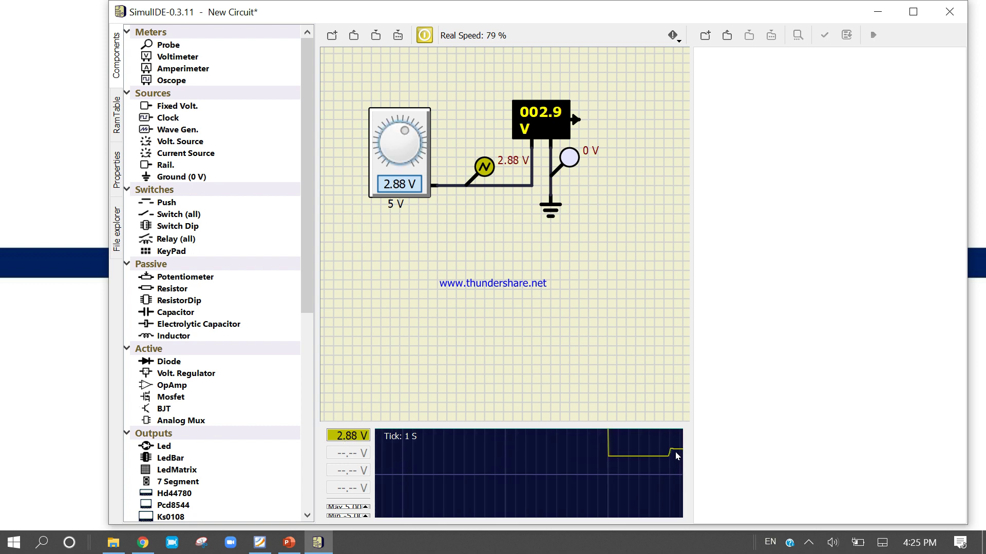
pyautogui.moveTo(408, 137); pyautogui.dragTo(417, 145)
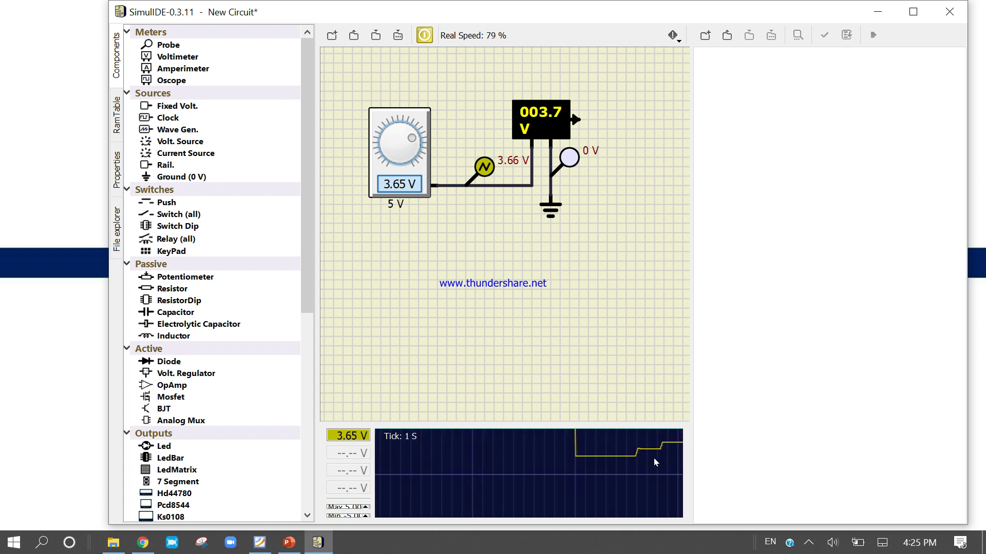
pyautogui.moveTo(412, 138); pyautogui.dragTo(390, 133)
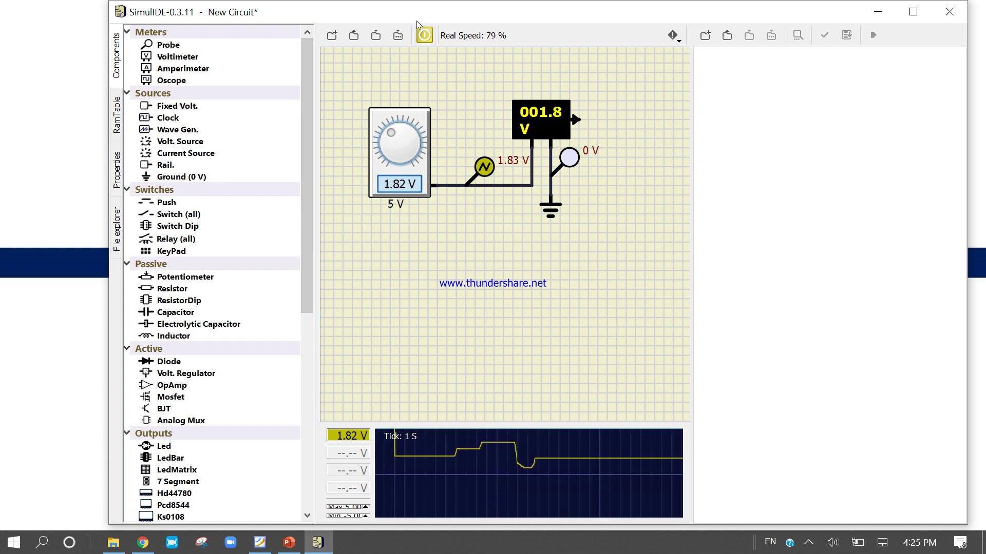
pyautogui.click(424, 35)
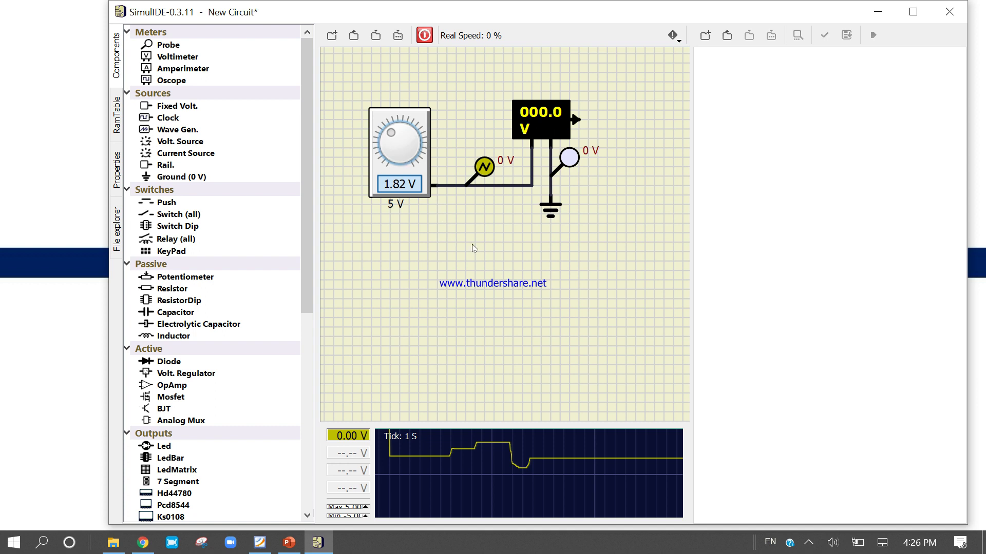
# Delete the whole circuit and place a wave generator on the empty canvas
pyautogui.moveTo(367, 72); pyautogui.dragTo(612, 242)
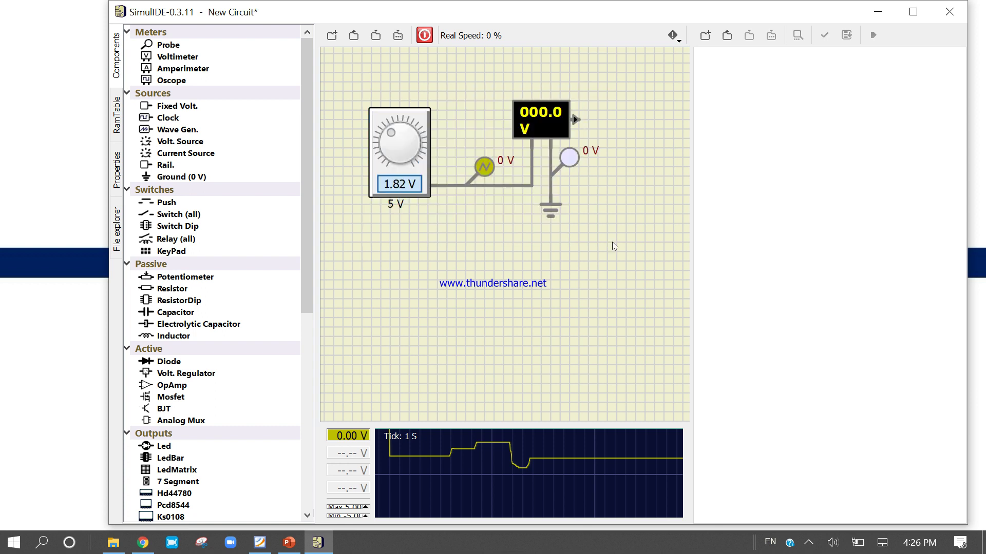
pyautogui.press('Delete')
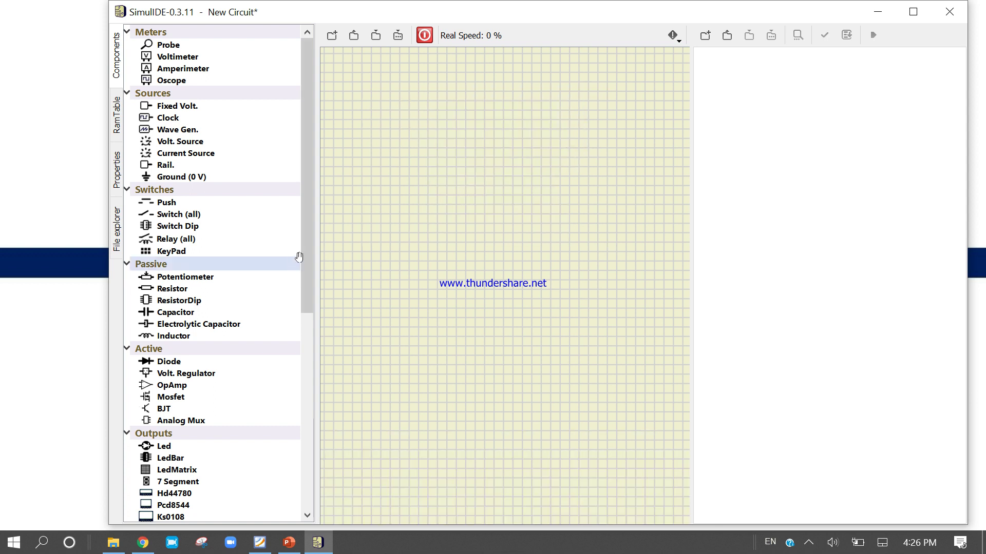
pyautogui.scroll(-1, 305, 243)
pyautogui.scroll(1, 310, 217)
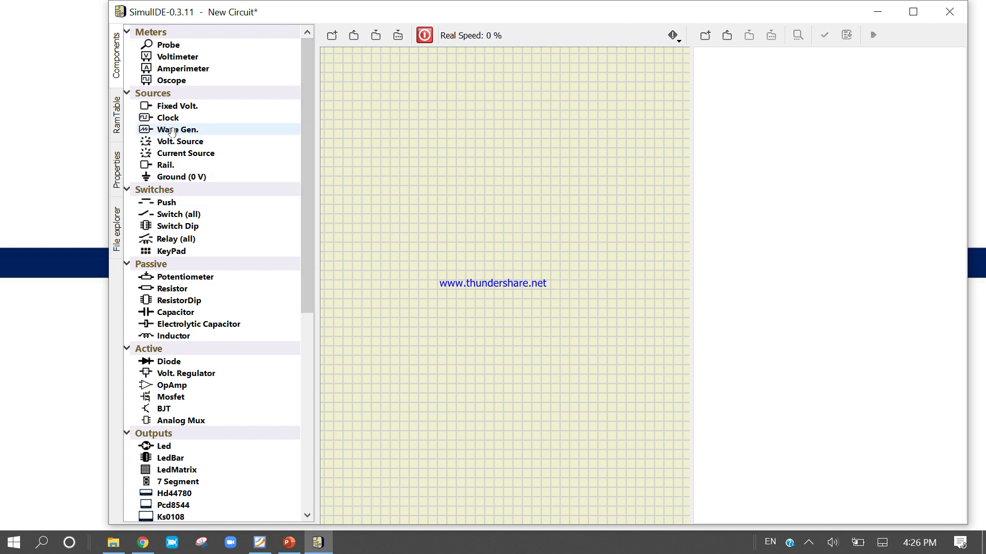
pyautogui.moveTo(172, 133); pyautogui.dragTo(369, 154)
pyautogui.click(368, 154)
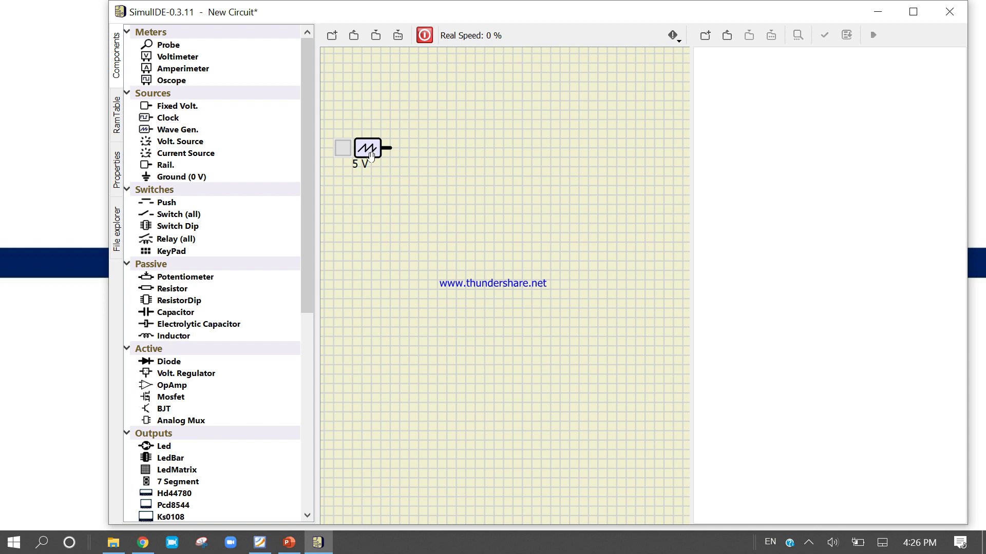
# Examine the wave generator's properties and the options available for its wave type
pyautogui.click(117, 174)
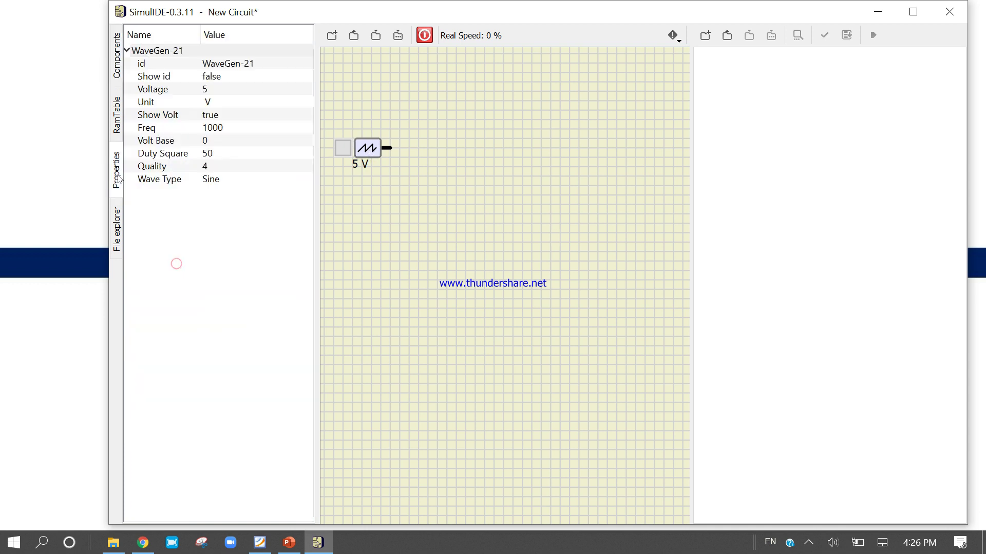
pyautogui.click(212, 184)
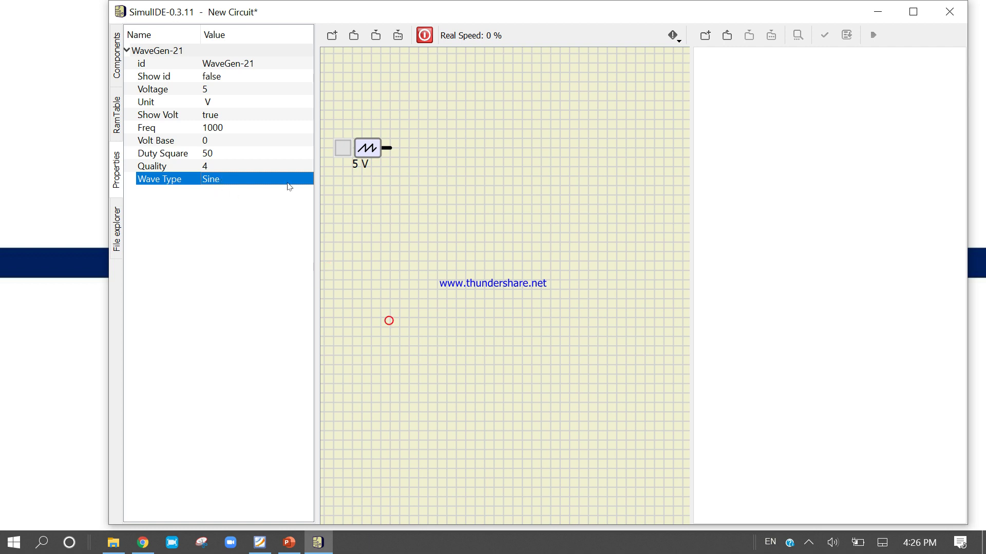
pyautogui.click(304, 180)
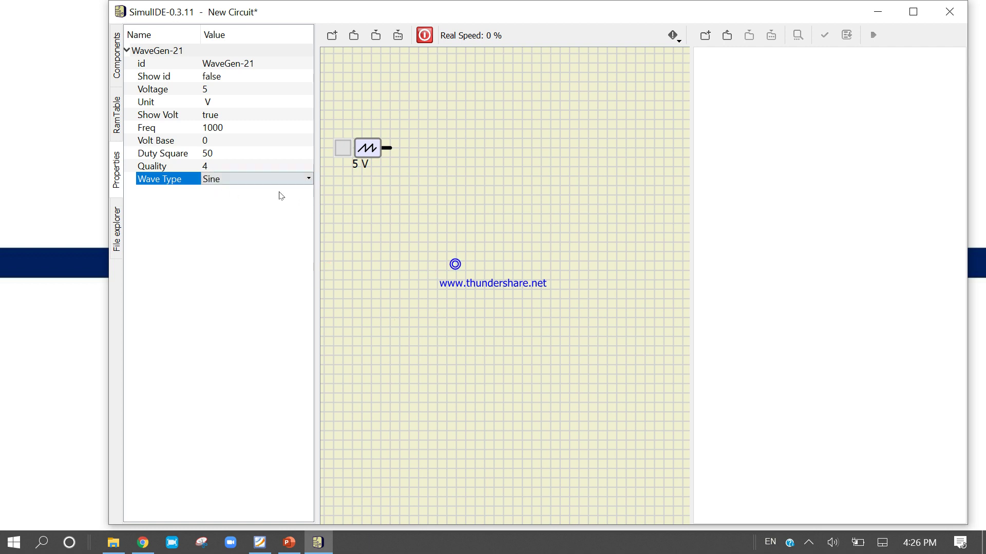
pyautogui.click(292, 184)
pyautogui.click(307, 179)
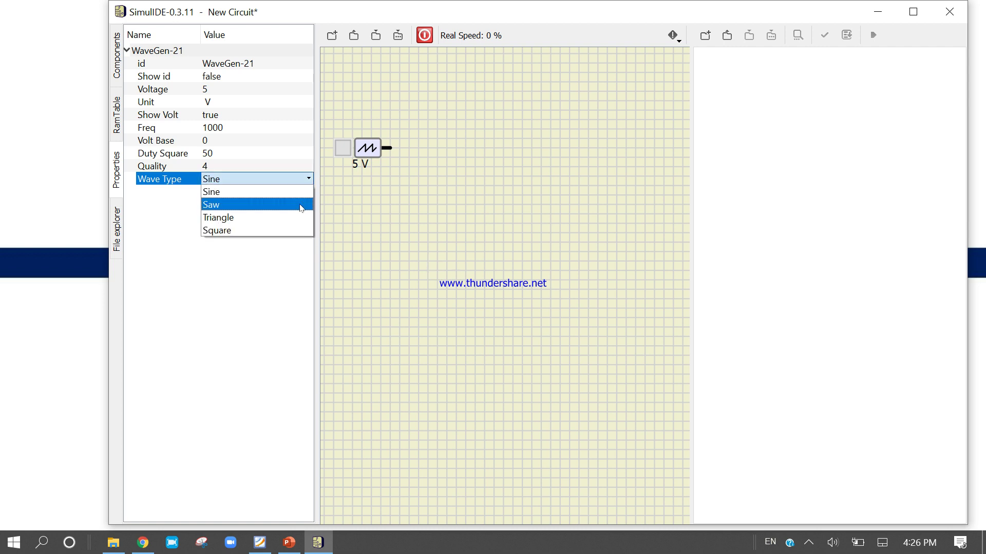
pyautogui.click(258, 277)
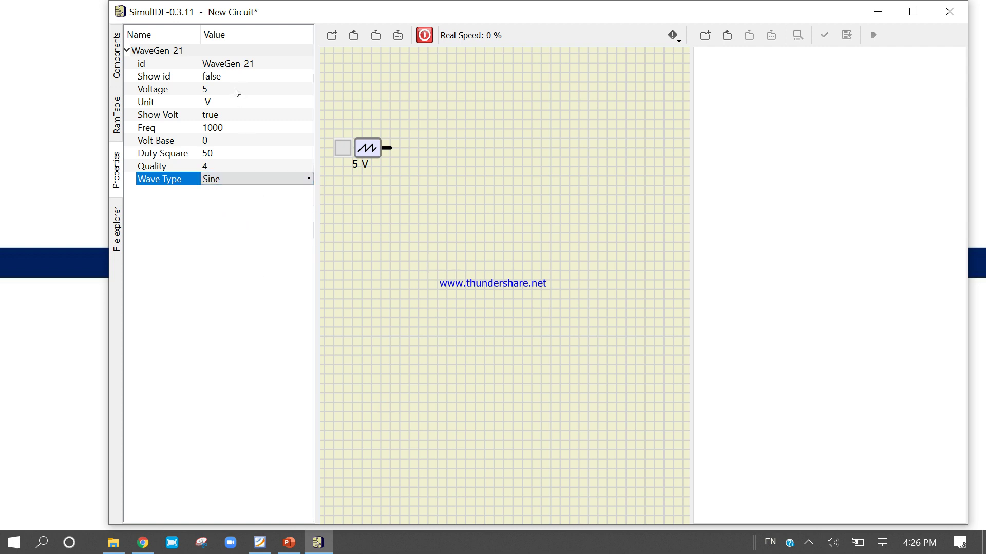
# Check the wave generator's voltage setting and compare its properties with those of the circuit
pyautogui.click(236, 87)
pyautogui.click(238, 88)
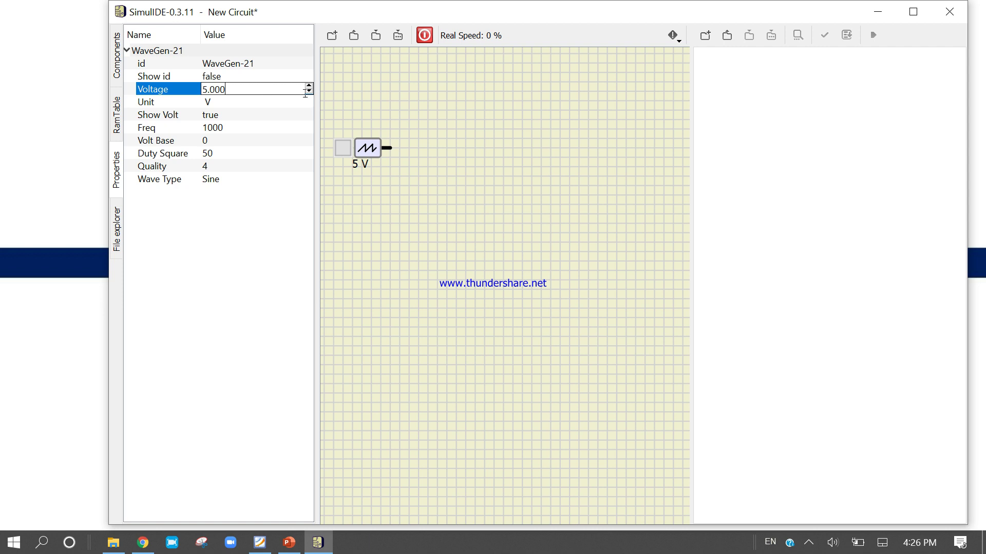
pyautogui.click(369, 260)
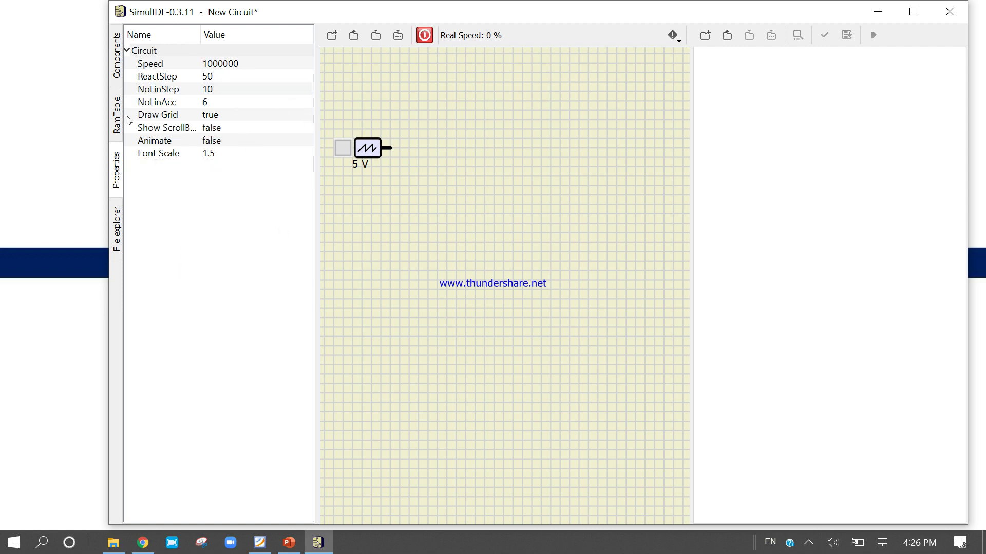
pyautogui.click(376, 149)
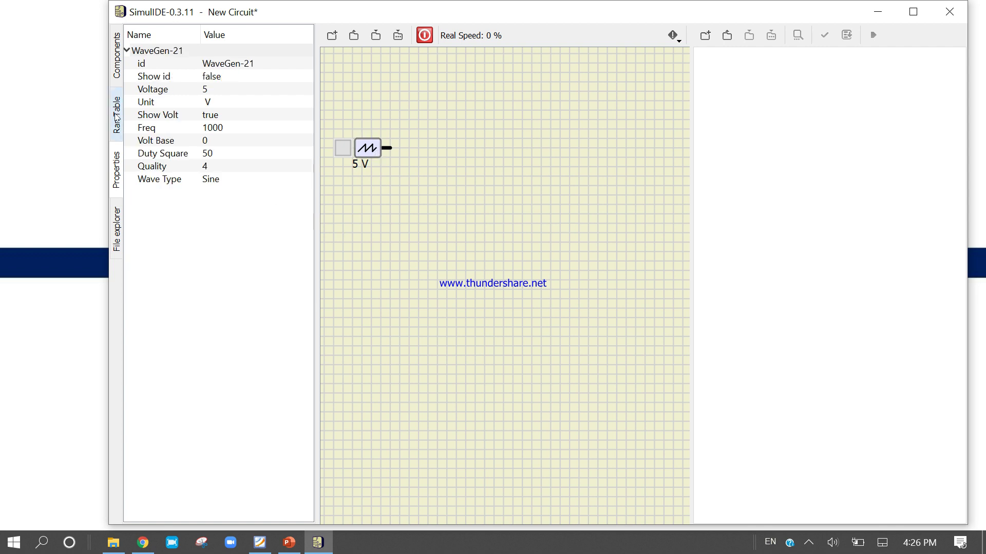
pyautogui.click(349, 226)
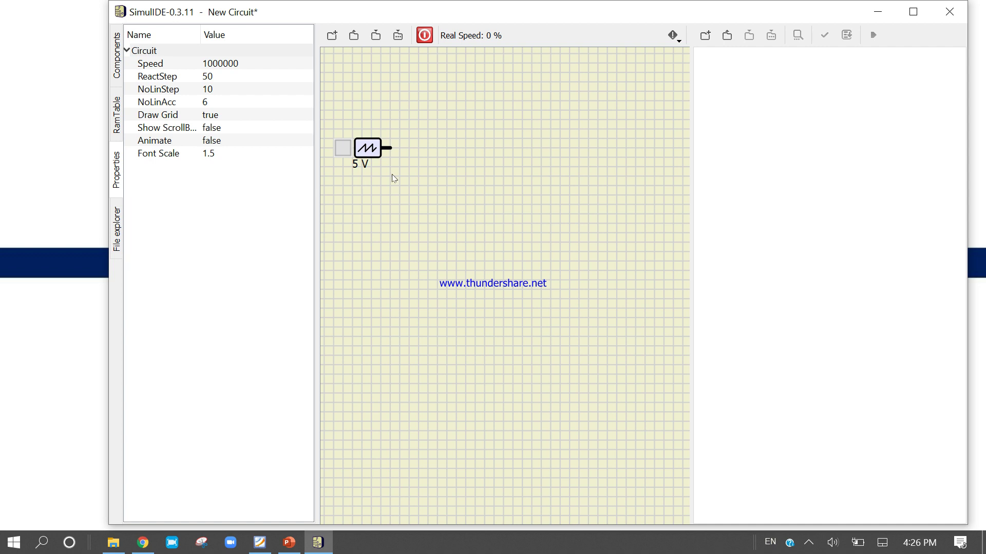
pyautogui.click(370, 148)
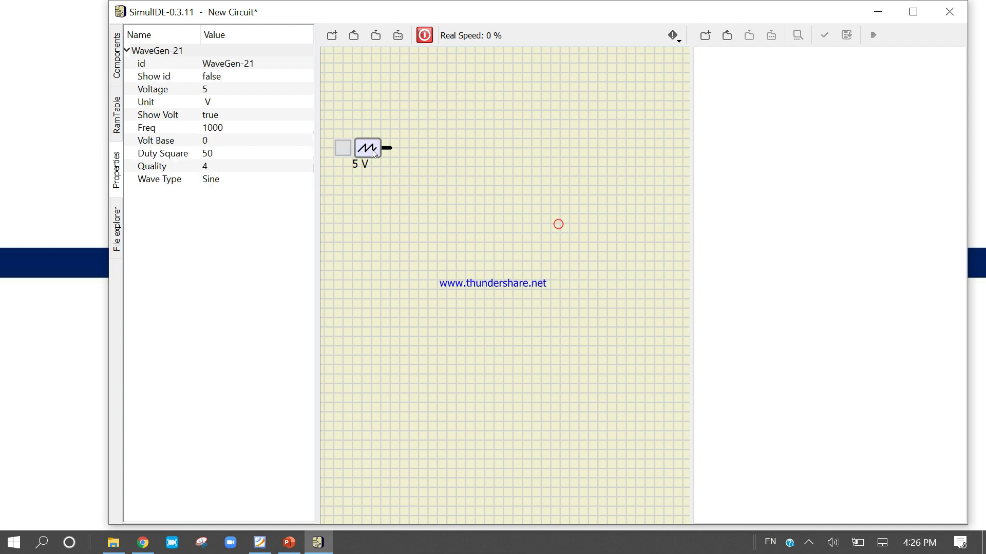
pyautogui.click(394, 169)
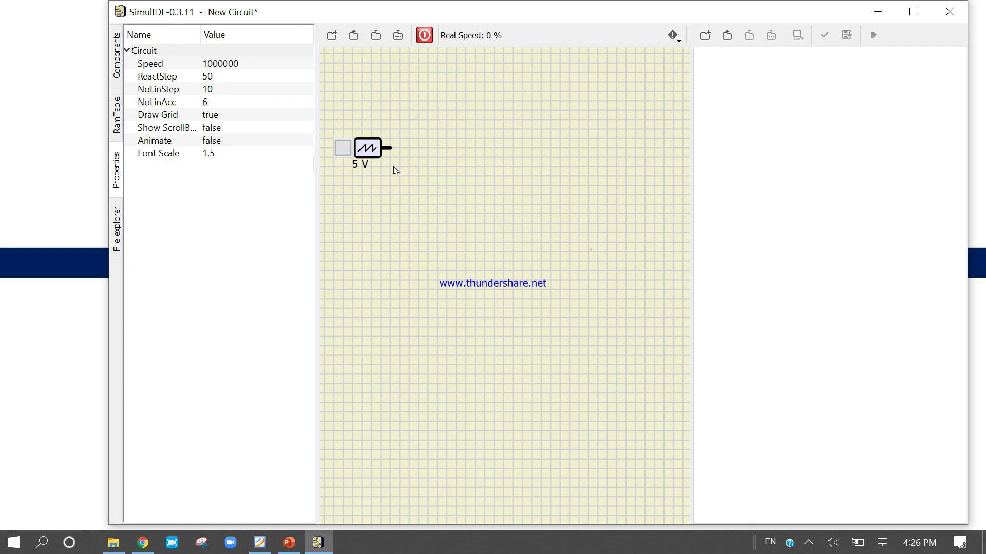
pyautogui.click(360, 153)
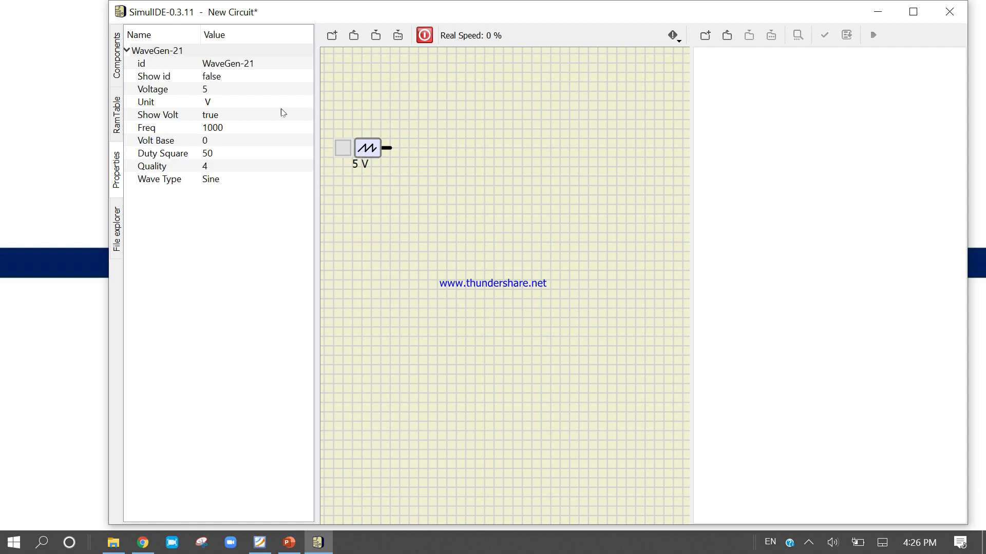
# Add an oscilloscope, wire its positive input to the wave generator's output, and widen the circuit area
pyautogui.click(117, 54)
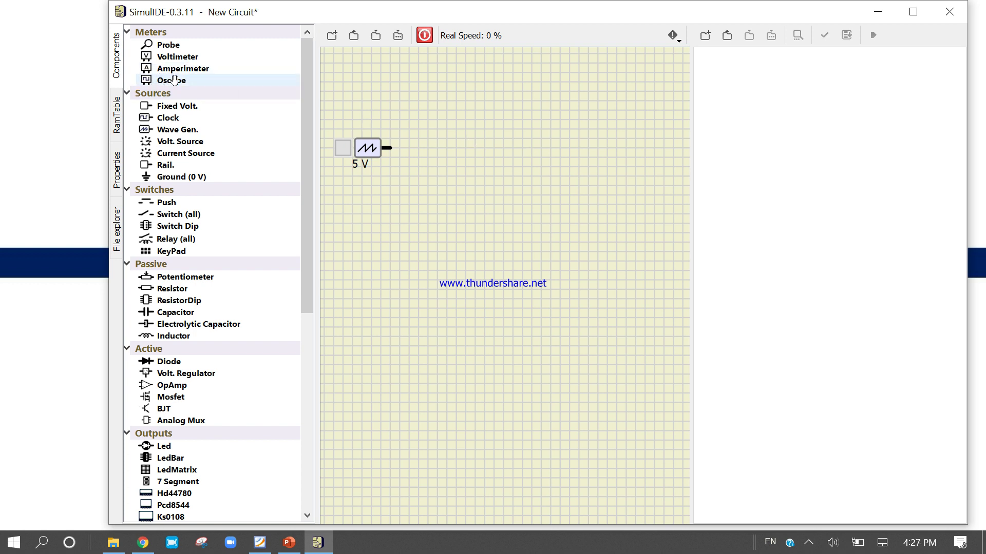
pyautogui.moveTo(176, 80); pyautogui.dragTo(549, 154)
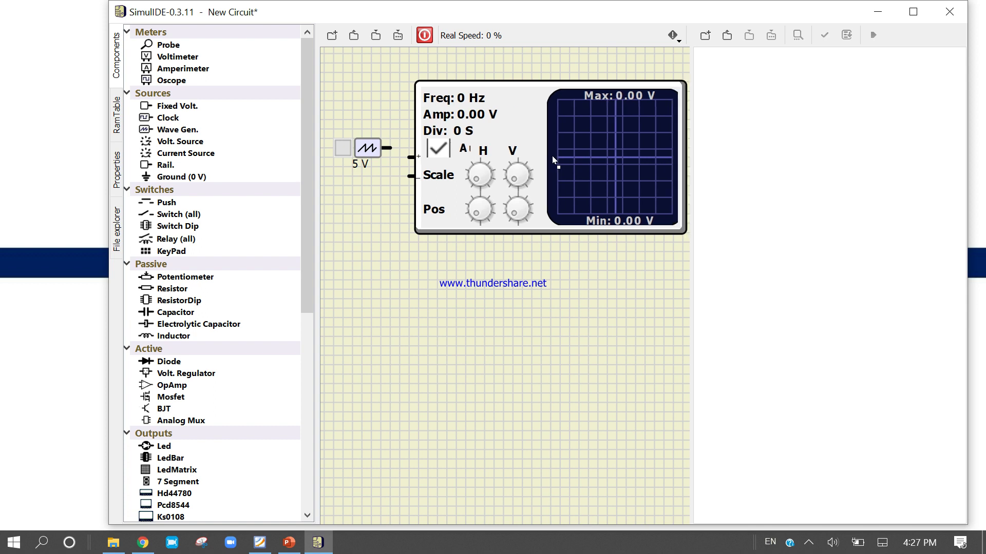
pyautogui.rightClick(490, 152)
pyautogui.click(423, 296)
pyautogui.moveTo(409, 158); pyautogui.dragTo(390, 148)
pyautogui.moveTo(692, 261); pyautogui.dragTo(840, 261)
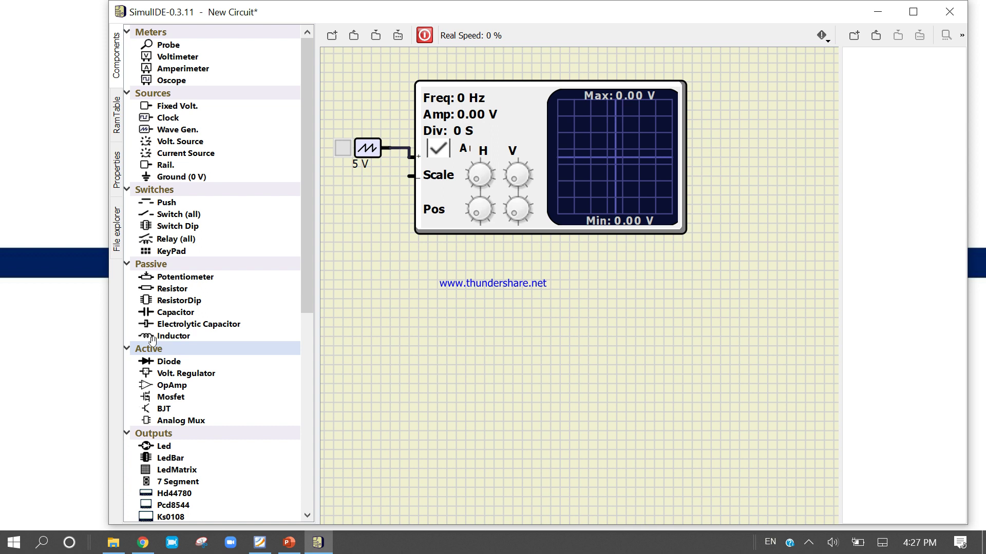
# Place a ground below the wave generator, start the simulation, and wire the ground to the oscilloscope's negative input
pyautogui.moveTo(170, 176); pyautogui.dragTo(362, 205)
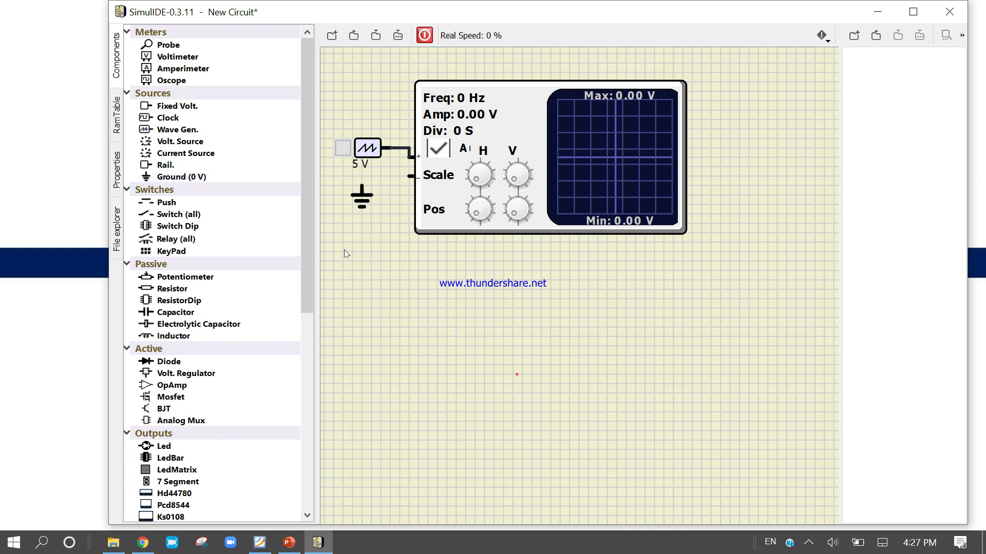
pyautogui.click(424, 34)
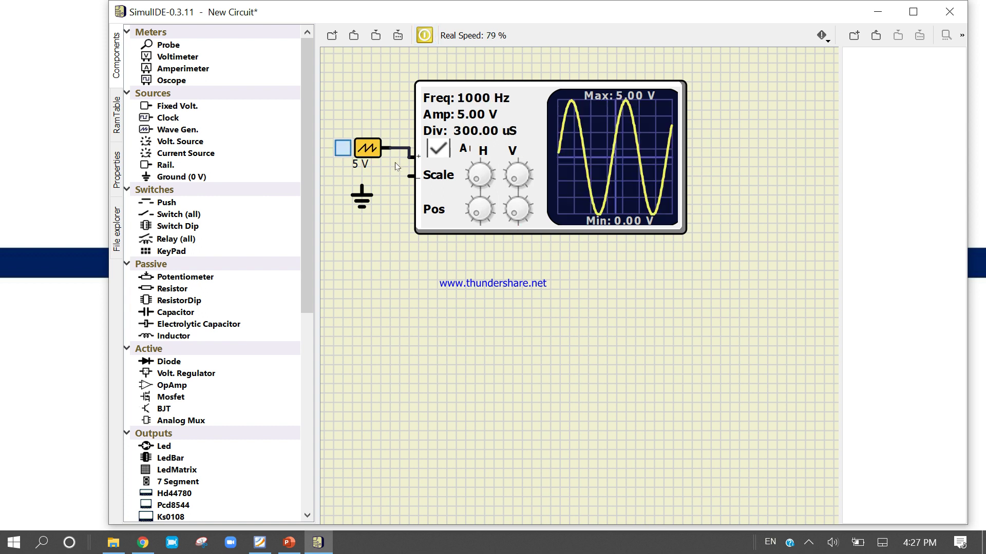
pyautogui.moveTo(361, 186); pyautogui.dragTo(415, 176)
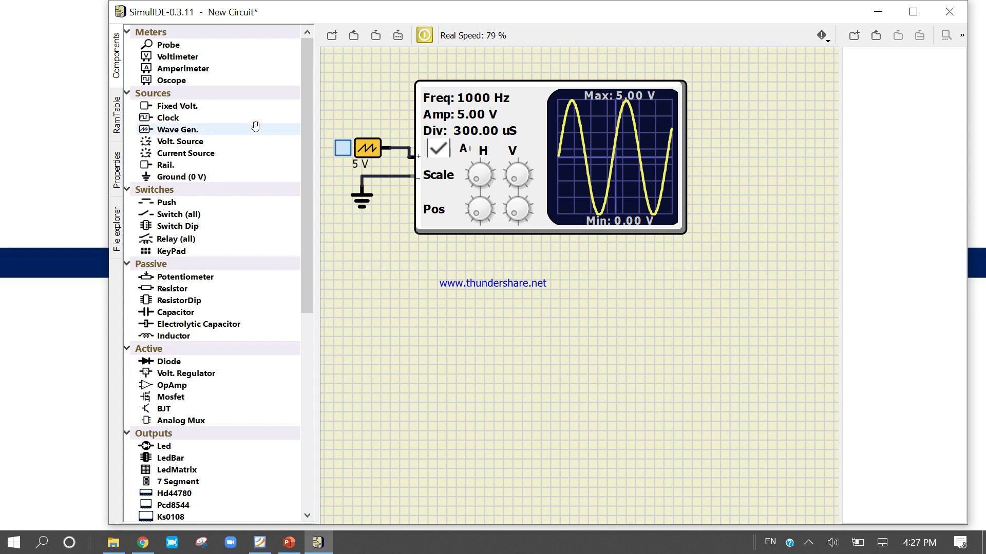
# Set the wave generator's wave type to Saw with the simulation running
pyautogui.click(117, 169)
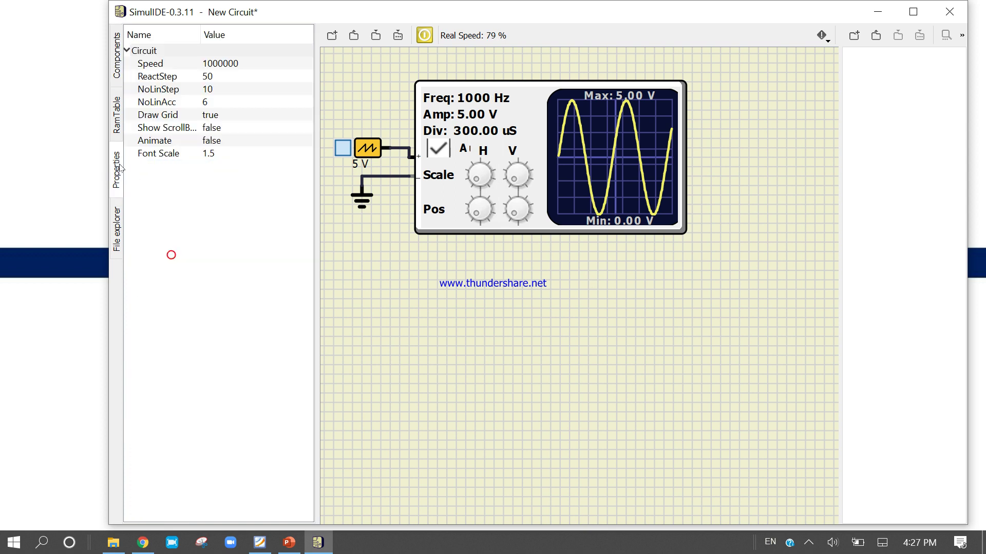
pyautogui.click(374, 150)
pyautogui.click(248, 175)
pyautogui.click(258, 174)
pyautogui.click(308, 178)
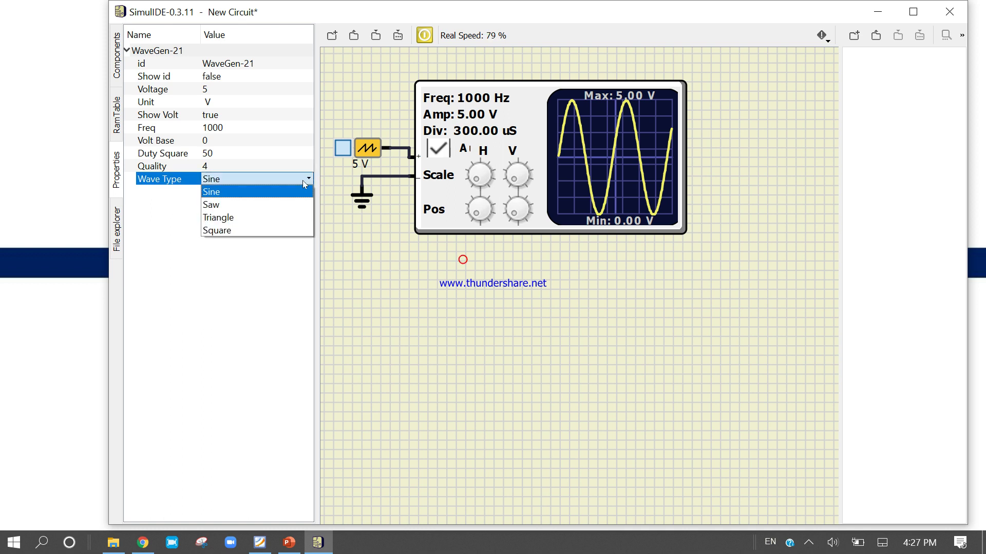
pyautogui.click(302, 204)
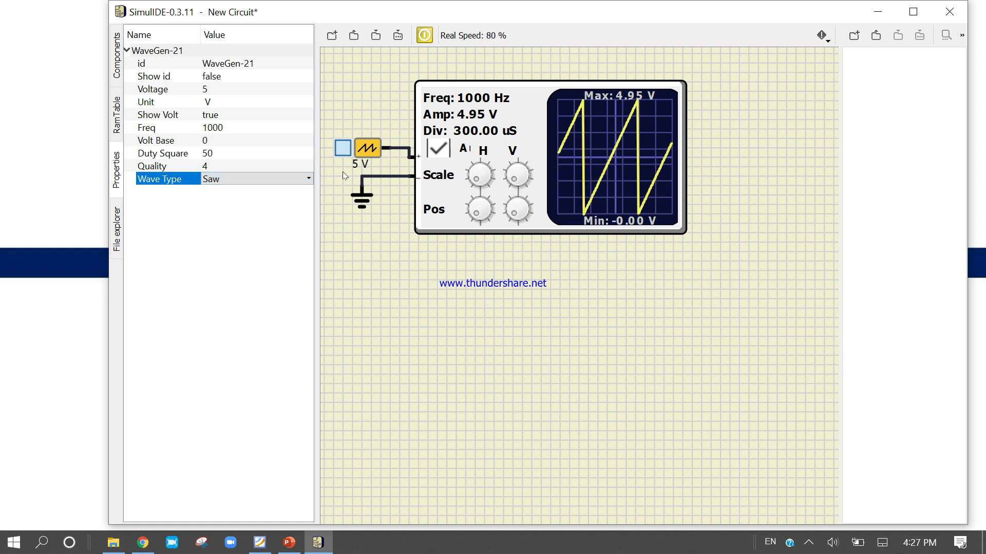
# Set the wave generator's wave type to Triangle while the simulation is running
pyautogui.click(307, 184)
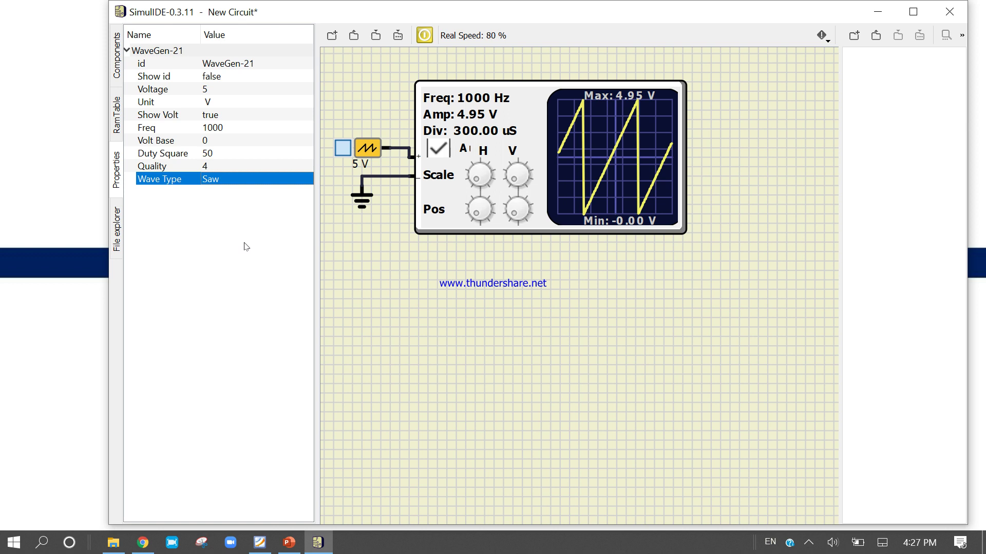
pyautogui.click(275, 180)
pyautogui.click(300, 179)
pyautogui.click(299, 218)
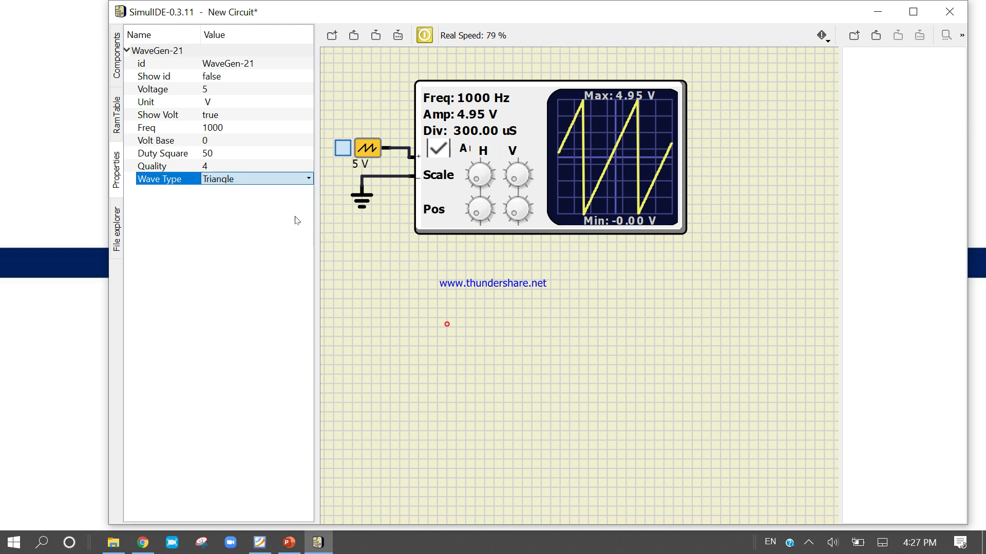
# Set the wave generator's voltage to 1 V and reselect the generator to show its properties
pyautogui.click(237, 101)
pyautogui.click(240, 90)
pyautogui.click(242, 90)
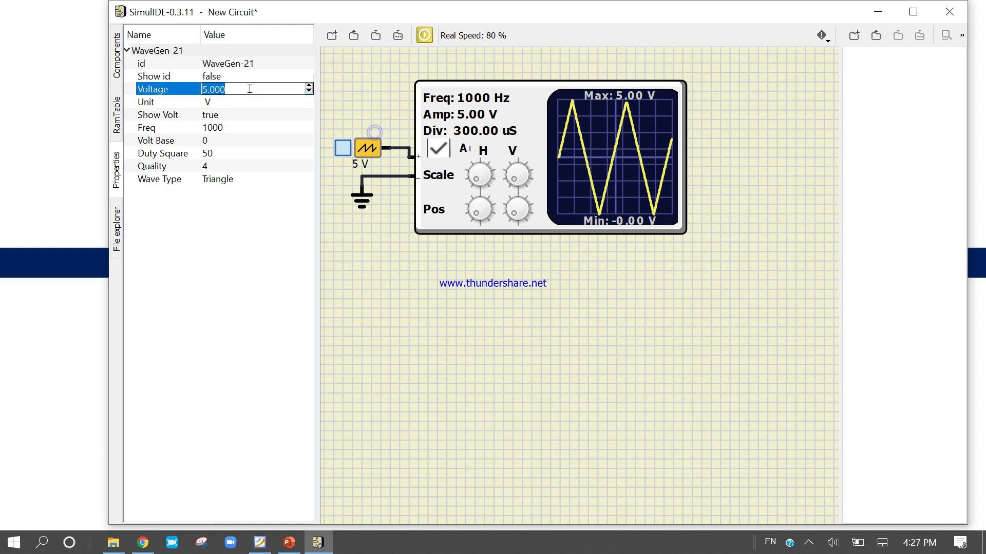
pyautogui.press('BackSpace')
pyautogui.click(347, 235)
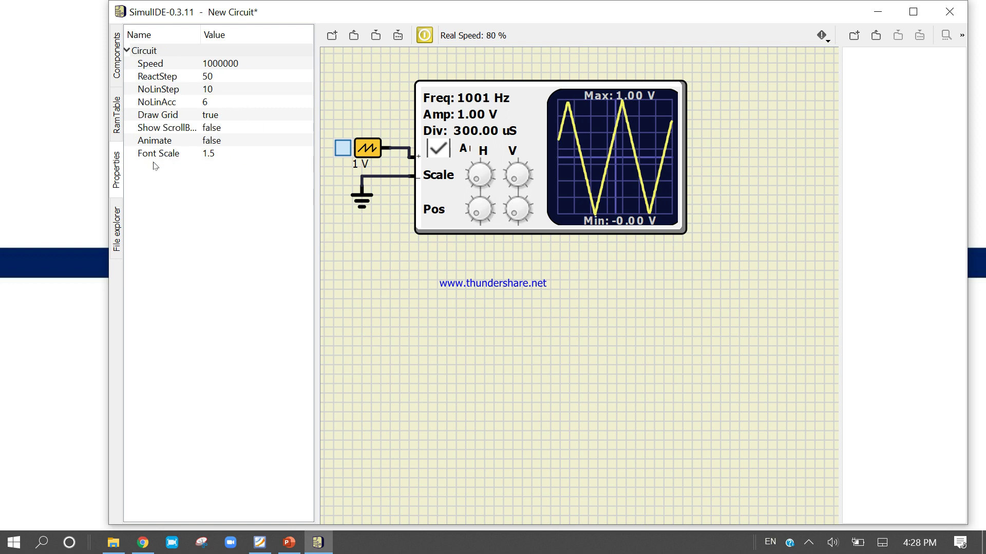
pyautogui.click(370, 153)
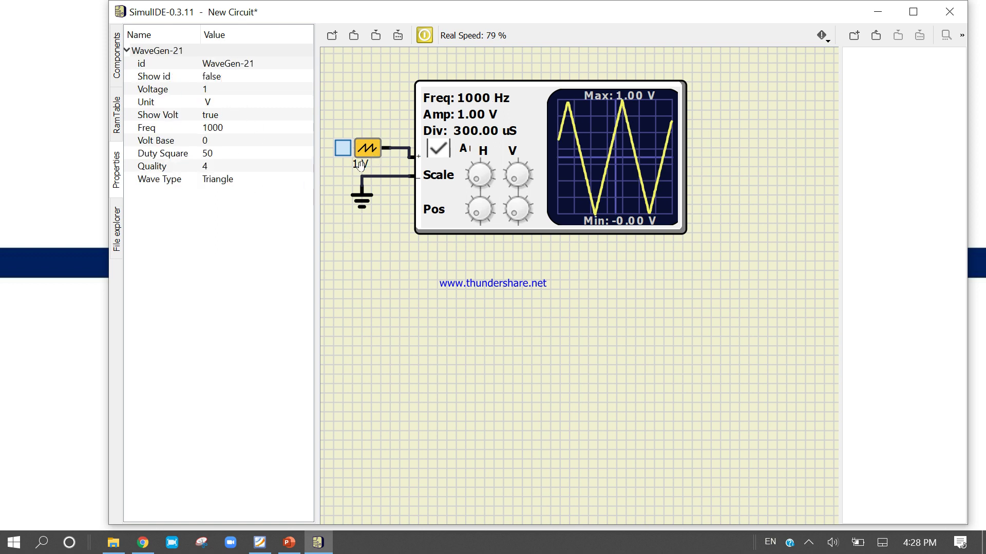
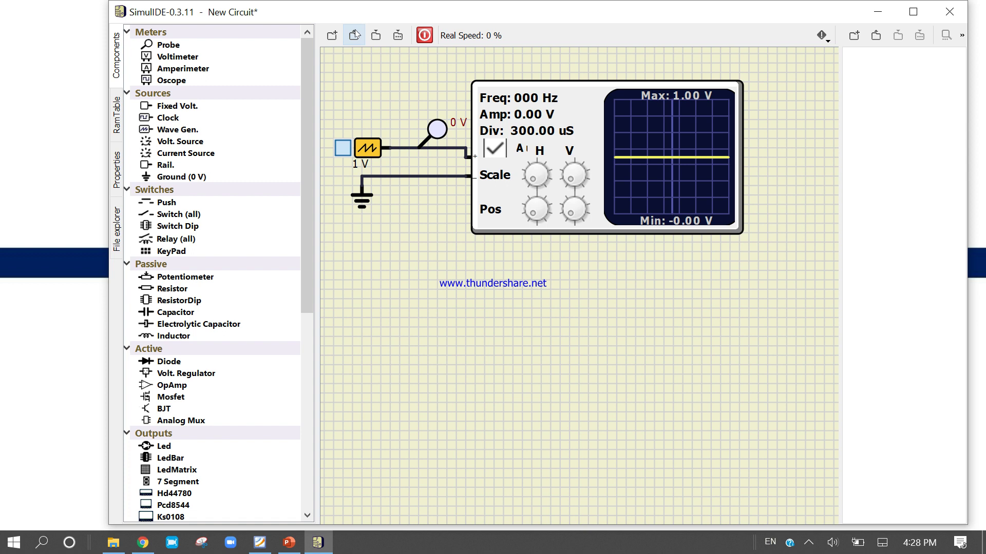
# Start the simulation and add the probe on the wave generator's output to the plotter
pyautogui.click(425, 35)
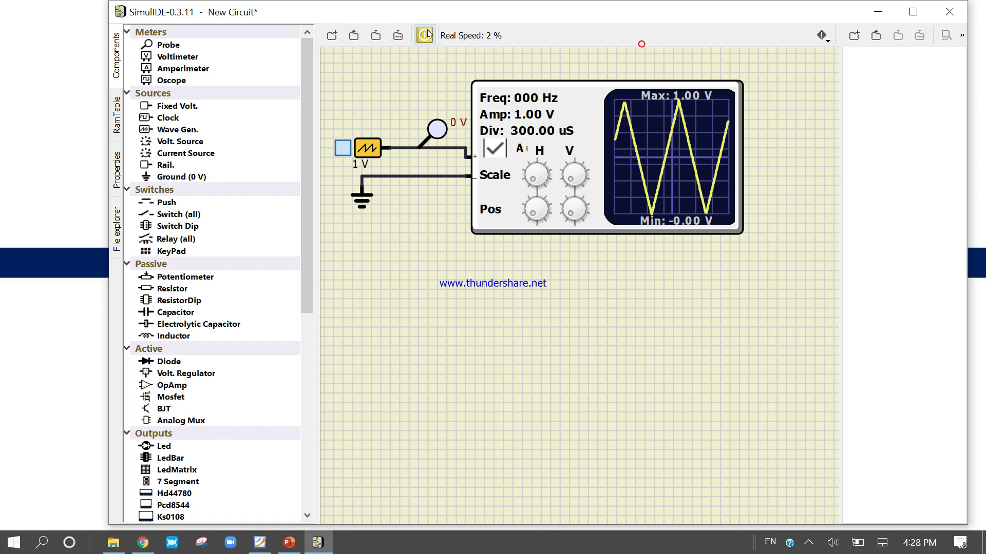
pyautogui.rightClick(439, 129)
pyautogui.click(467, 138)
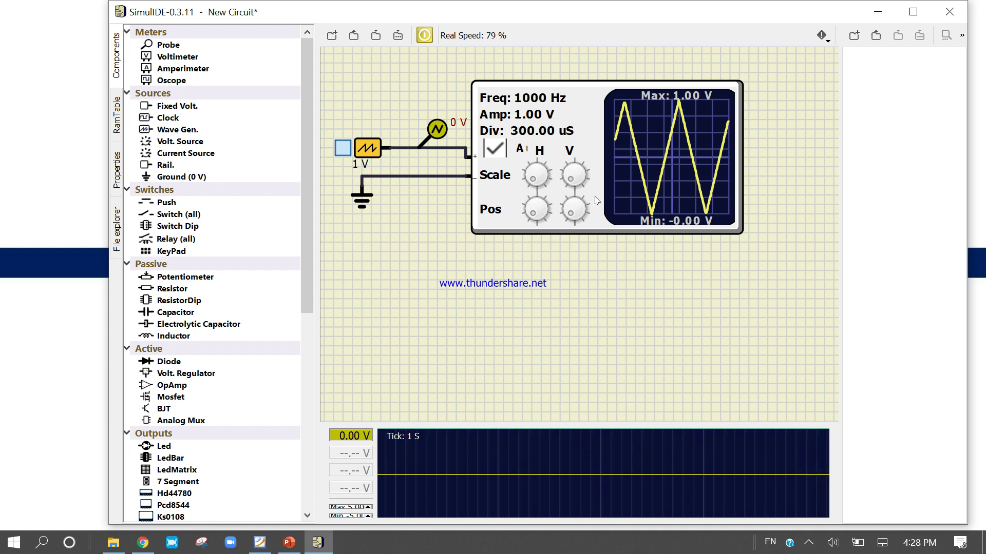
# Stop the simulation and replace the probe with a new one attached to the wave generator's output wire
pyautogui.click(424, 35)
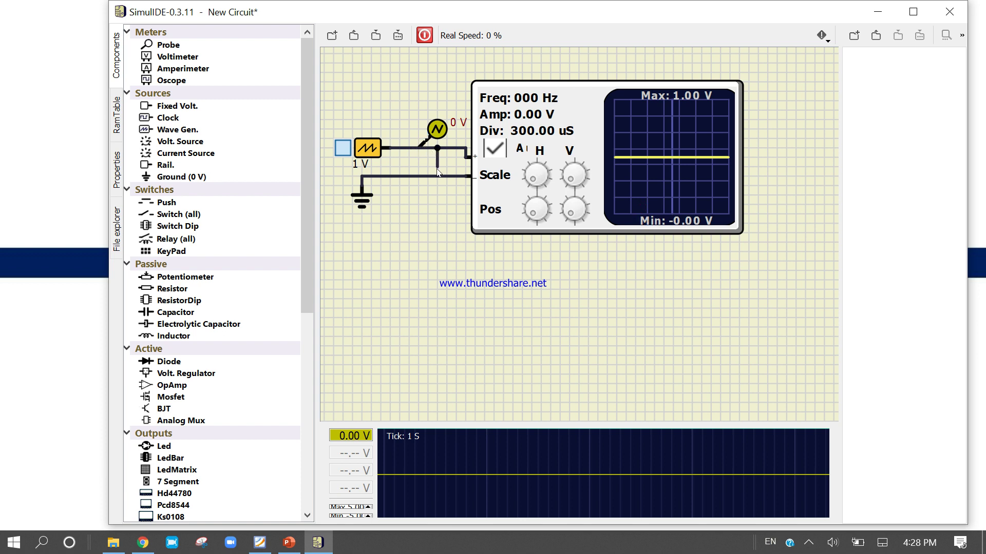
pyautogui.moveTo(419, 125); pyautogui.dragTo(416, 120)
pyautogui.press('Escape')
pyautogui.click(429, 135)
pyautogui.press('Delete')
pyautogui.moveTo(167, 45); pyautogui.dragTo(429, 133)
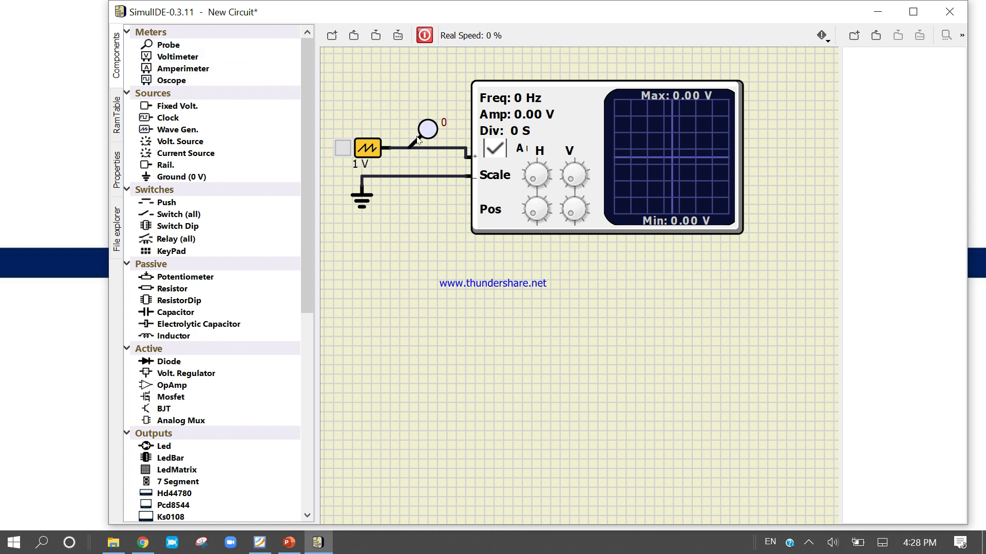
pyautogui.moveTo(427, 125); pyautogui.dragTo(432, 129)
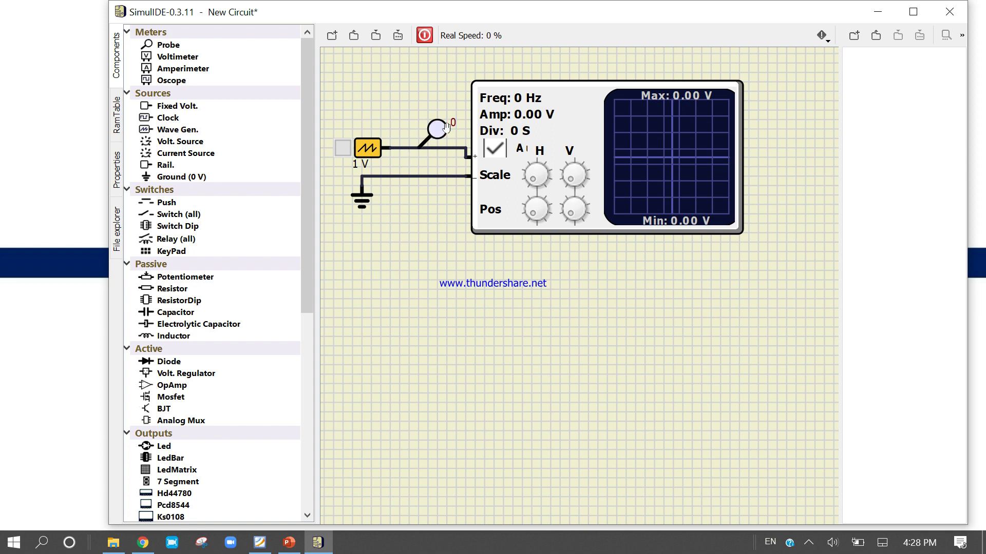
# Add the new probe to the plotter, start the simulation, and toggle the wave generator's switch
pyautogui.rightClick(443, 129)
pyautogui.click(467, 139)
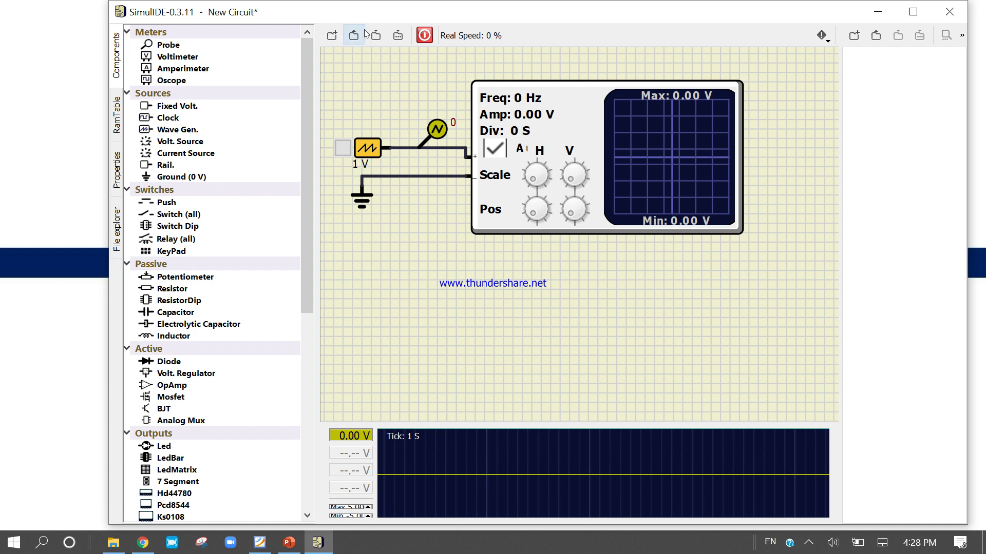
pyautogui.click(424, 35)
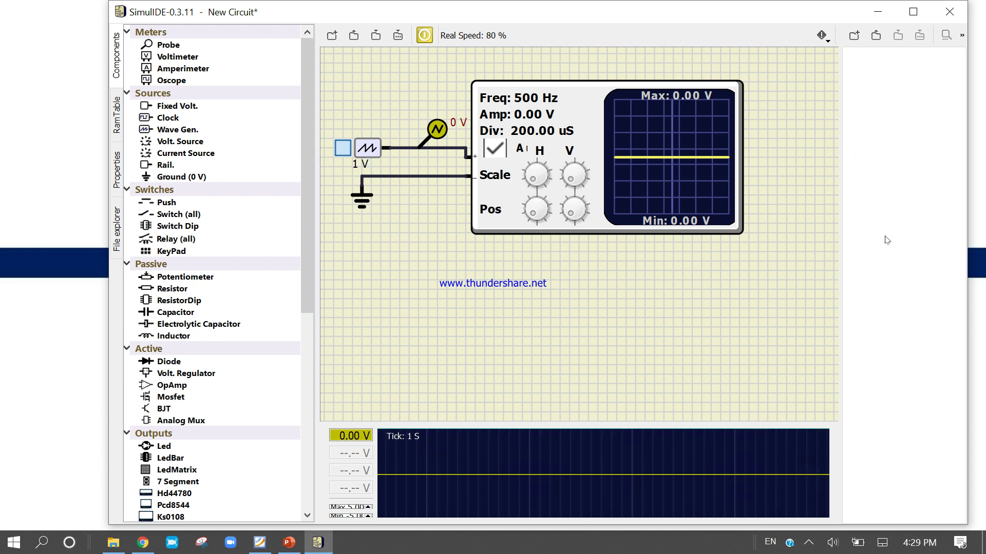
pyautogui.click(348, 154)
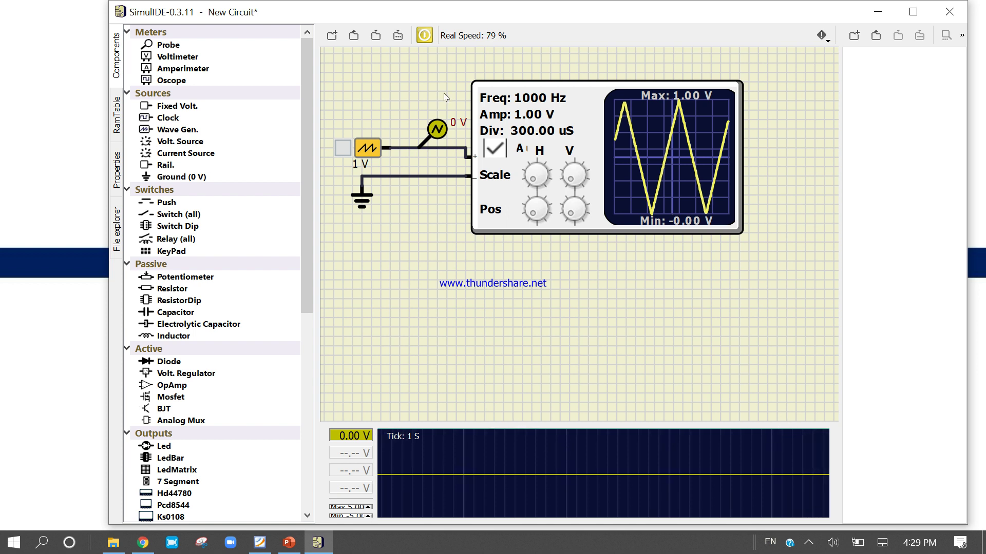
# Delete the oscilloscope with the simulation stopped and restart the simulation
pyautogui.click(425, 36)
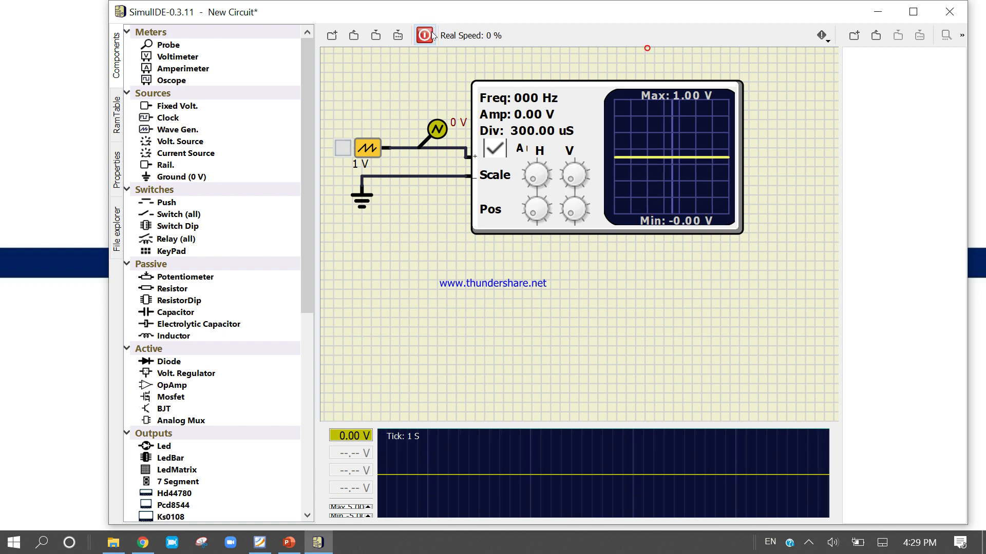
pyautogui.click(531, 101)
pyautogui.press('Delete')
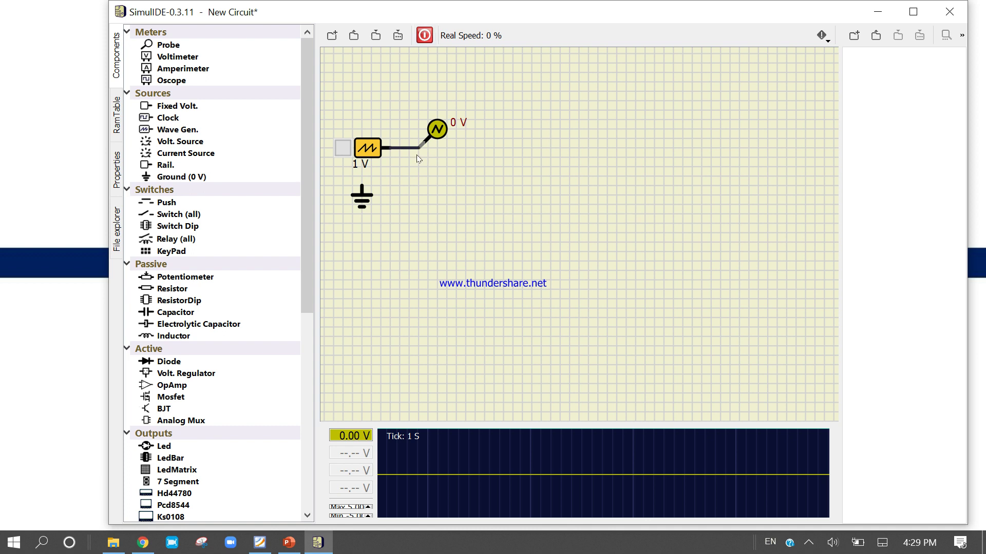
pyautogui.click(419, 39)
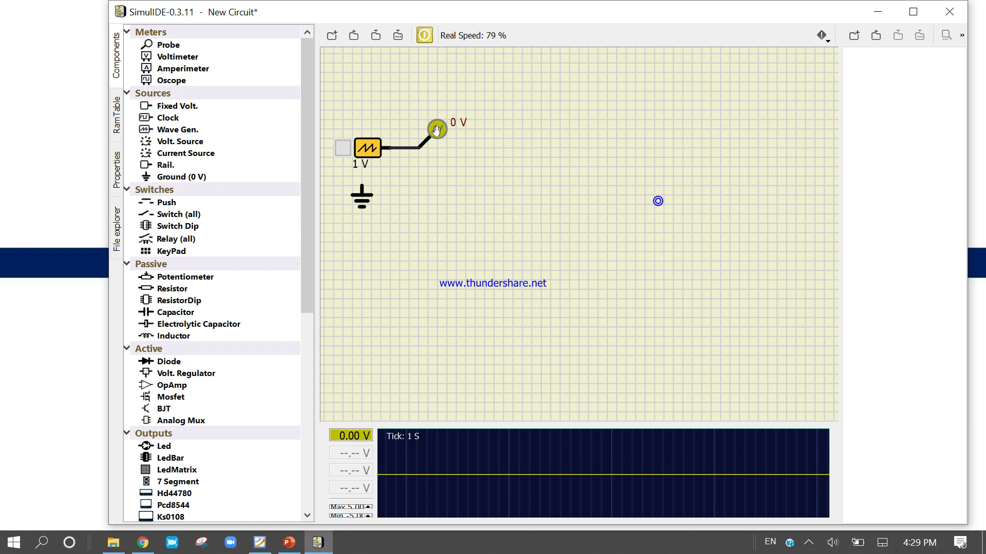
# Set the wave generator's wave type to Sine
pyautogui.click(116, 170)
pyautogui.click(356, 149)
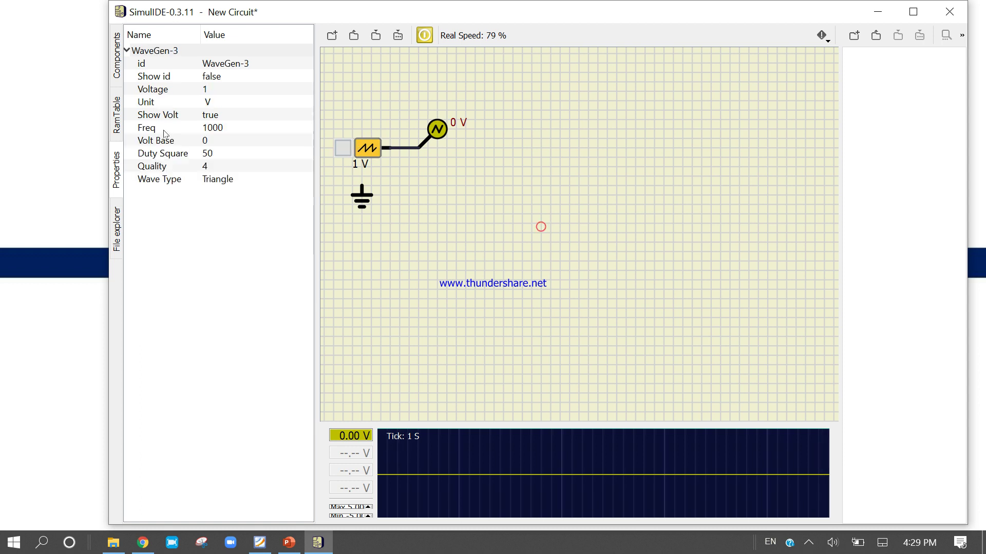
pyautogui.click(229, 182)
pyautogui.click(266, 185)
pyautogui.click(266, 184)
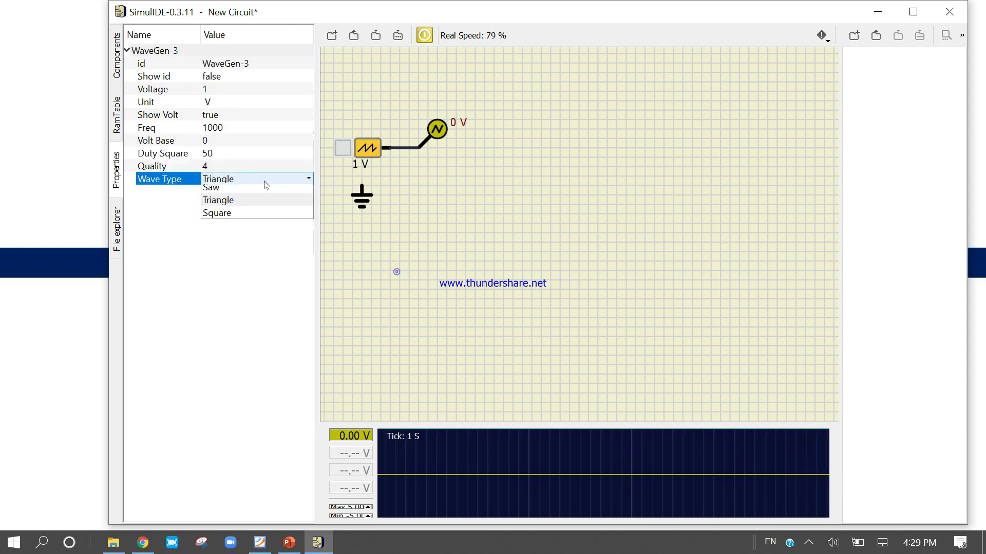
pyautogui.click(266, 191)
# Set the wave generator's voltage to 5 V
pyautogui.click(259, 90)
pyautogui.click(258, 91)
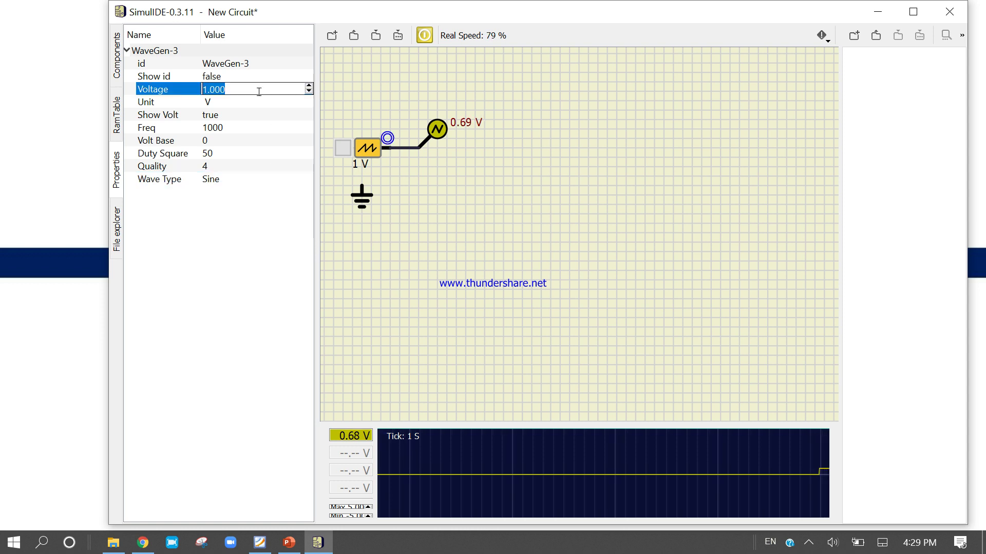
pyautogui.write('5')
pyautogui.click(473, 222)
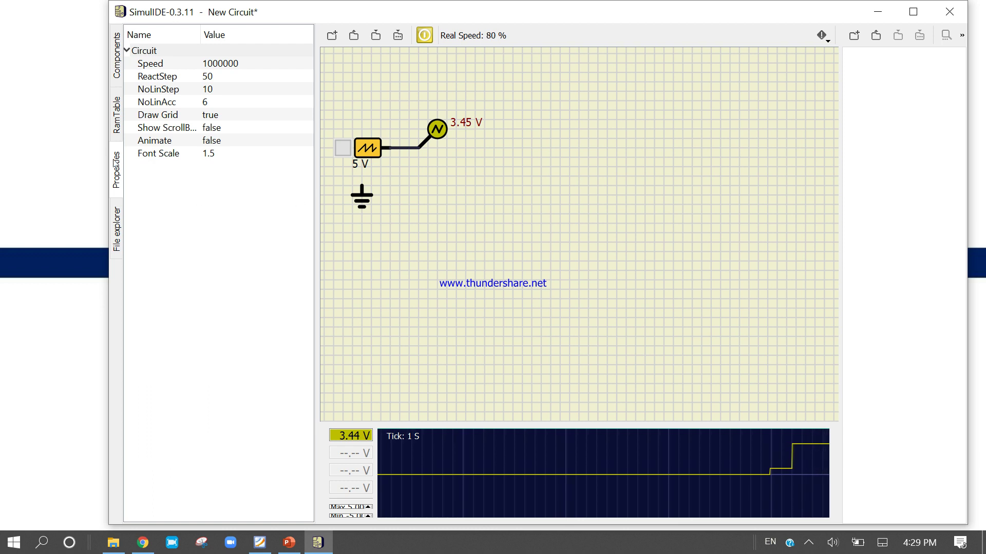
# Check the wave generator's properties and its wave type options, keeping Sine selected
pyautogui.click(115, 133)
pyautogui.click(116, 177)
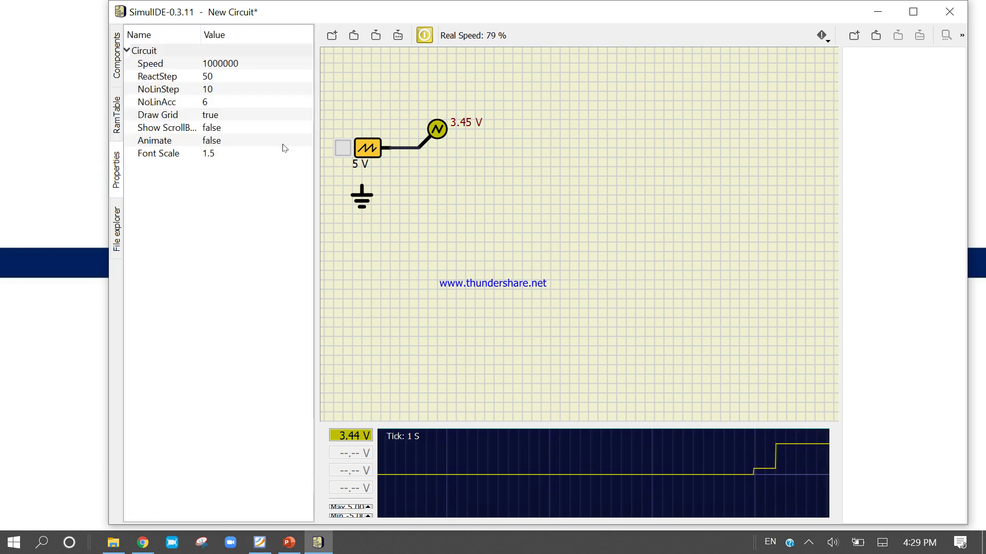
pyautogui.click(368, 148)
pyautogui.click(195, 179)
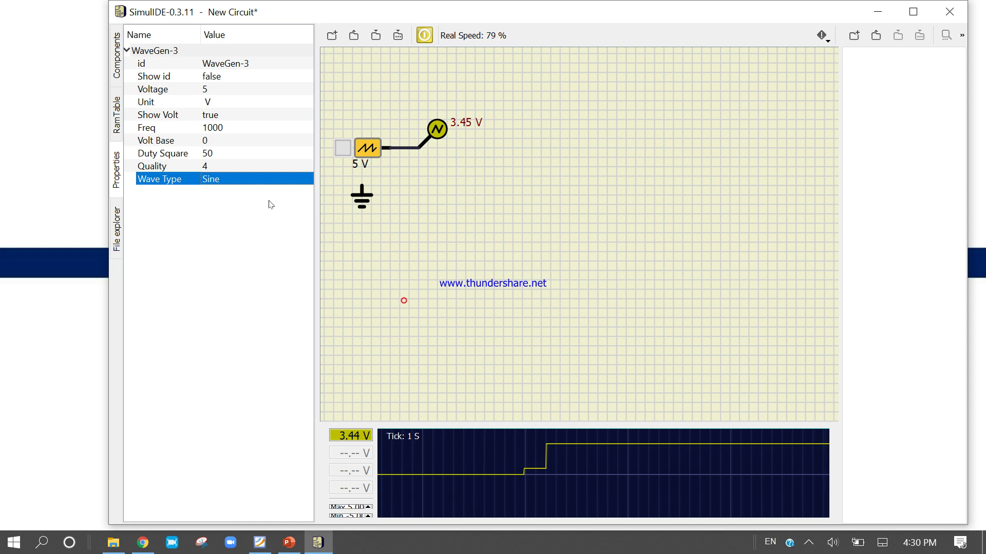
pyautogui.click(281, 181)
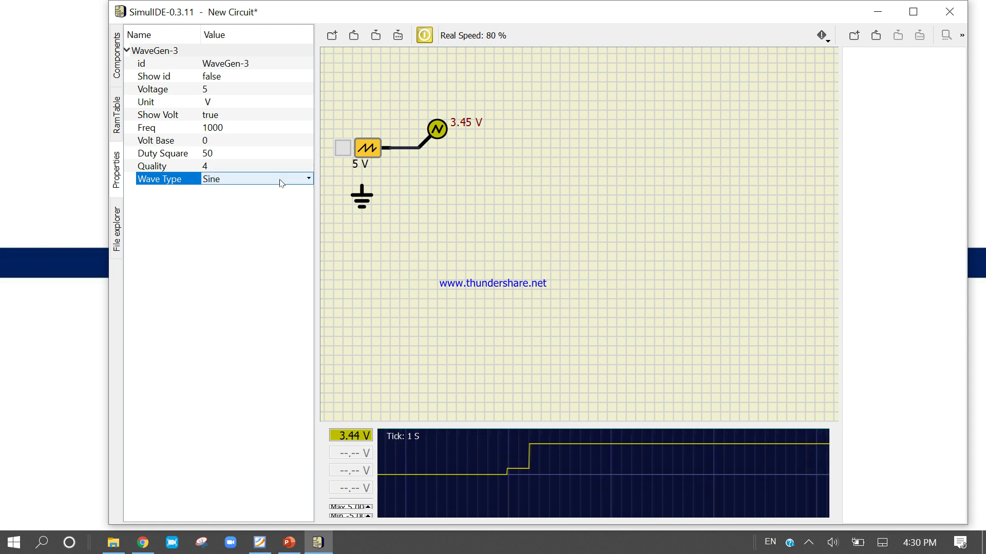
pyautogui.click(283, 180)
pyautogui.click(283, 190)
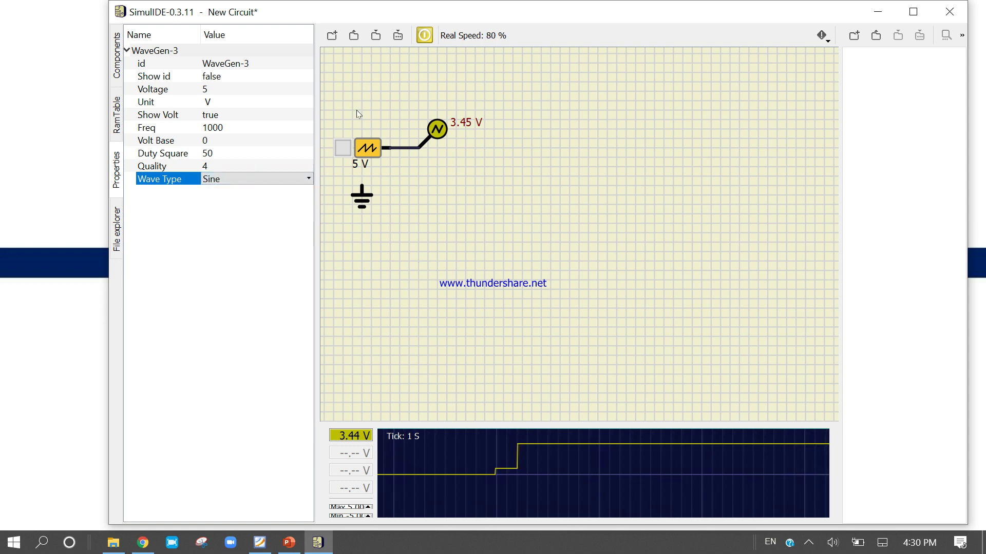
# Stop the simulation, remove the probe from the plotter and add it again, and restart the simulation
pyautogui.click(425, 35)
pyautogui.click(450, 139)
pyautogui.rightClick(442, 135)
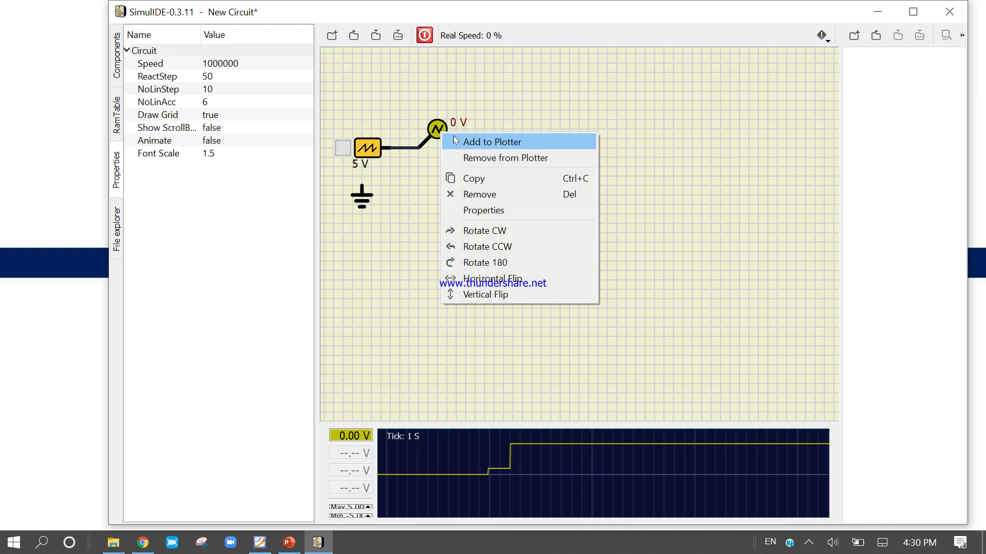
pyautogui.click(485, 158)
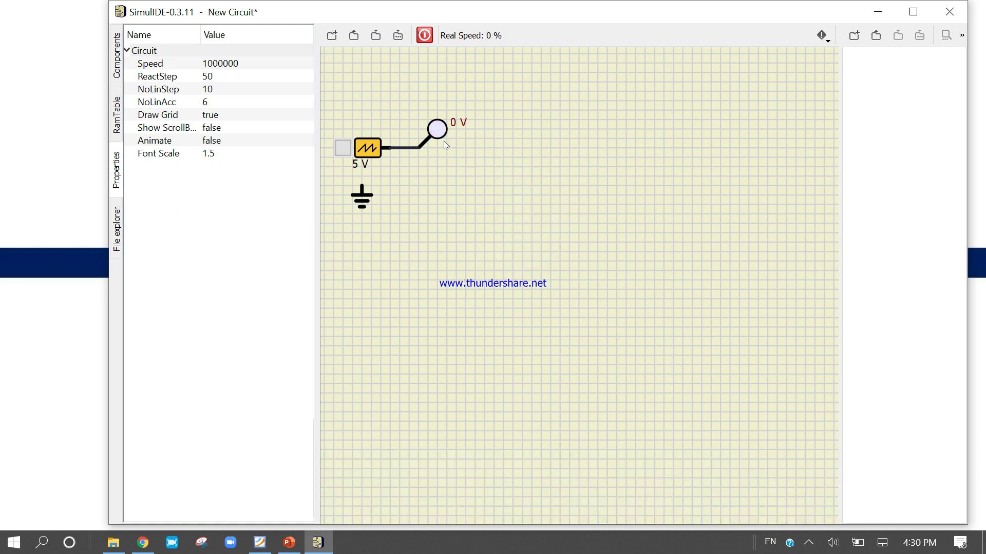
pyautogui.click(470, 143)
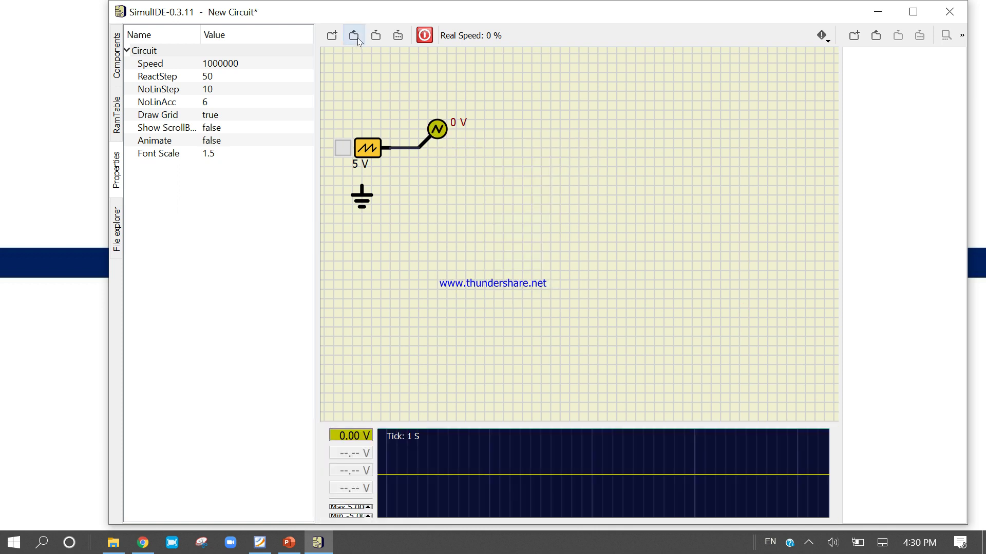
pyautogui.click(424, 35)
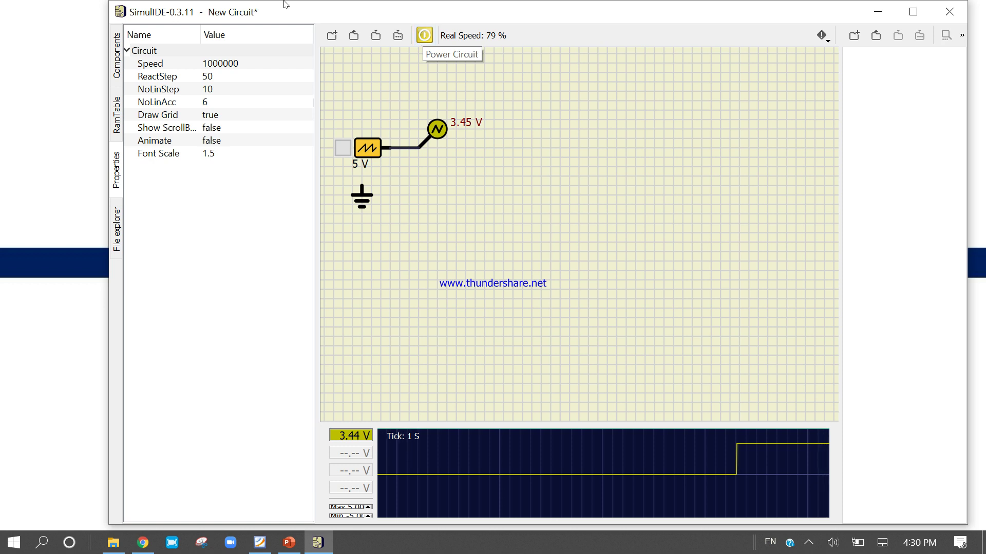
# Review the component list and the wave generator's properties, and stop the simulation
pyautogui.click(117, 56)
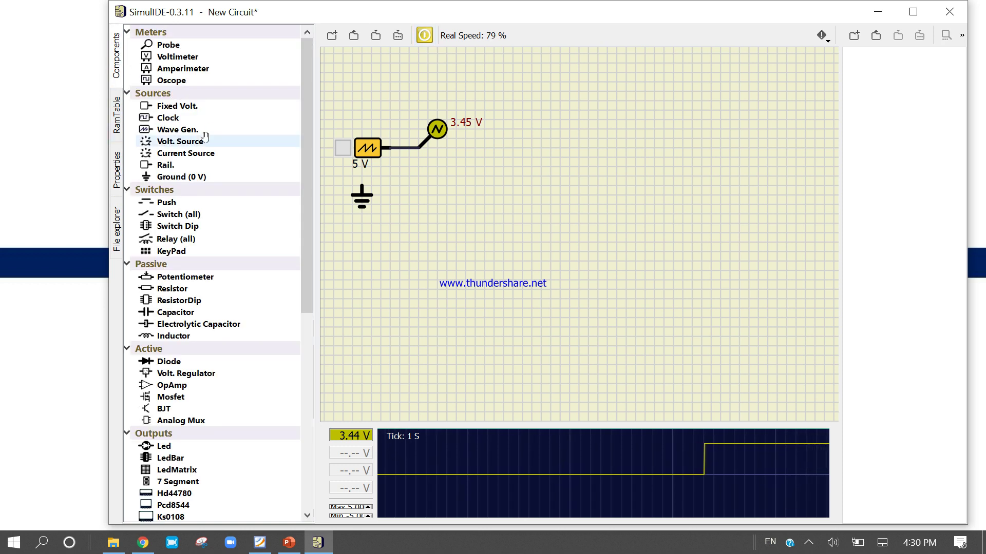
pyautogui.moveTo(308, 110); pyautogui.dragTo(305, 110)
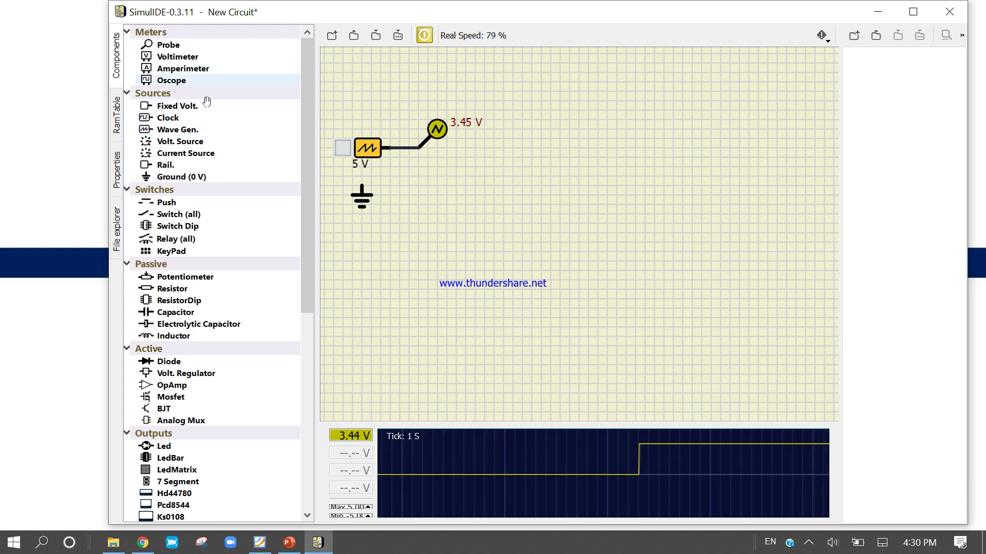
pyautogui.click(117, 170)
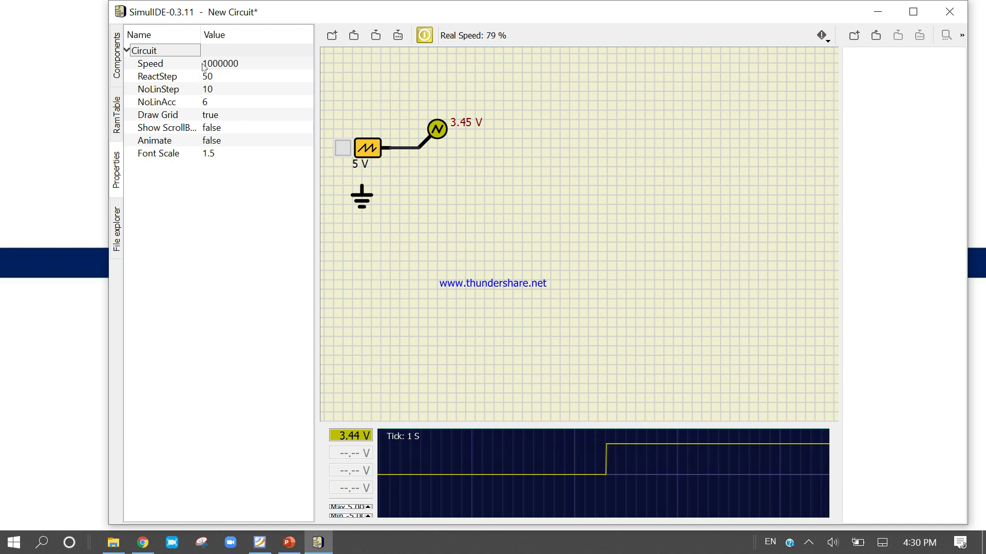
pyautogui.click(367, 151)
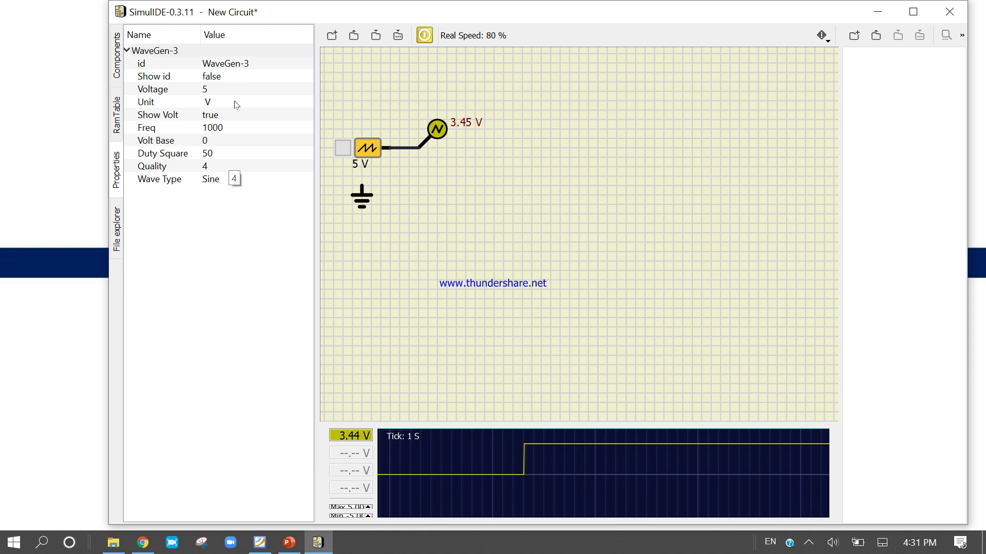
pyautogui.click(229, 181)
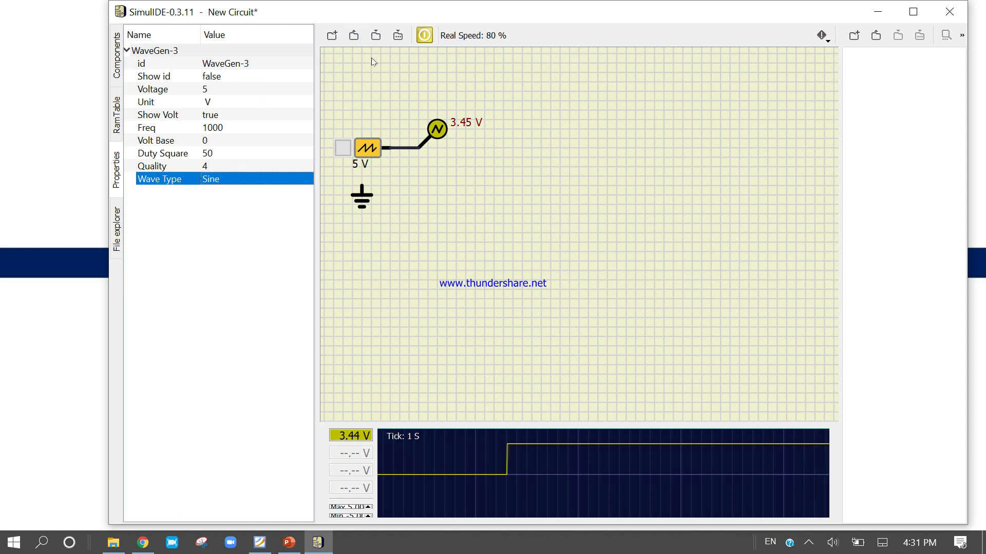
pyautogui.click(424, 35)
pyautogui.click(404, 97)
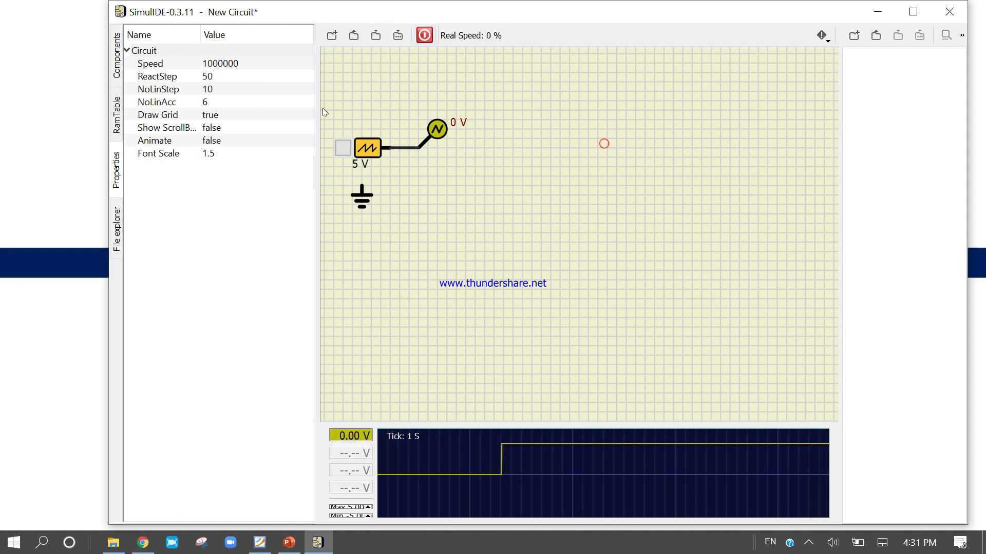
# Delete the wave generator, probe and ground together to clear the circuit canvas
pyautogui.click(118, 63)
pyautogui.moveTo(328, 85); pyautogui.dragTo(552, 233)
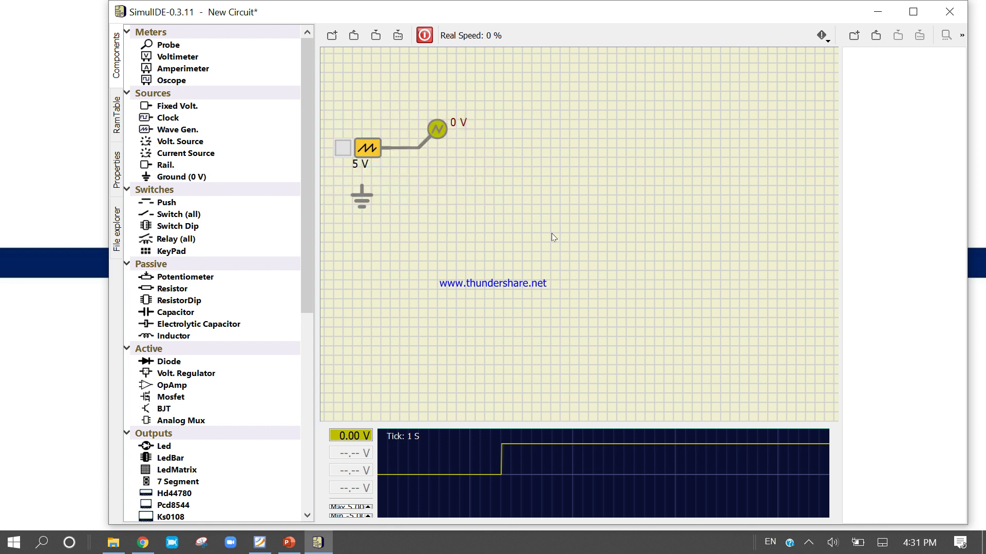
pyautogui.press('Delete')
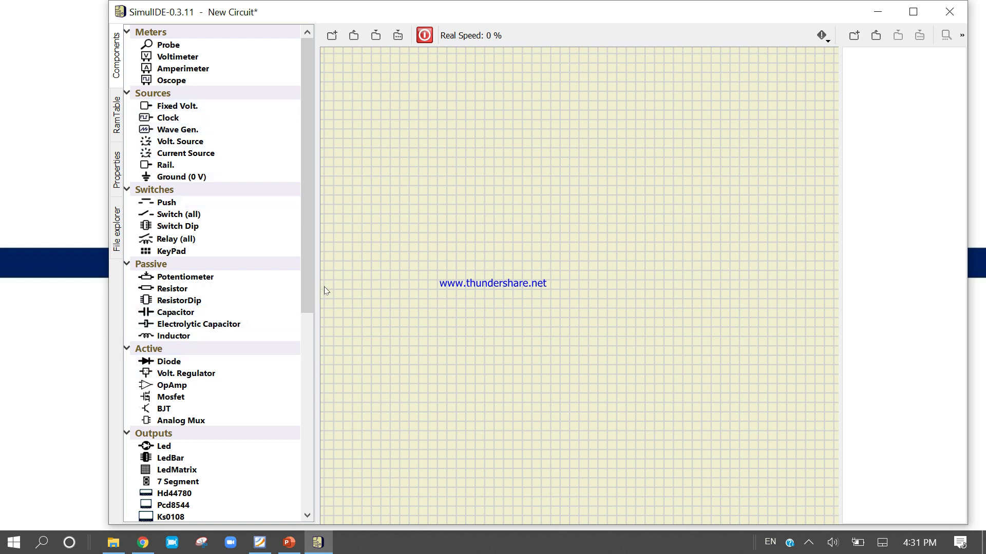
# Look through the component list and place a fixed voltage source on the empty canvas
pyautogui.scroll(-9, 311, 268)
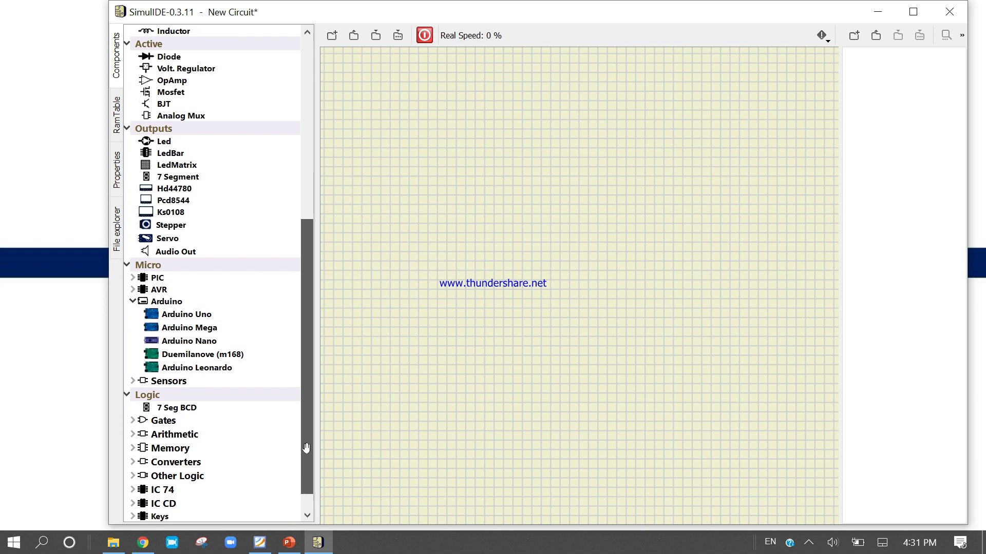
pyautogui.scroll(7, 312, 269)
pyautogui.scroll(1, 335, 288)
pyautogui.scroll(-2, 333, 303)
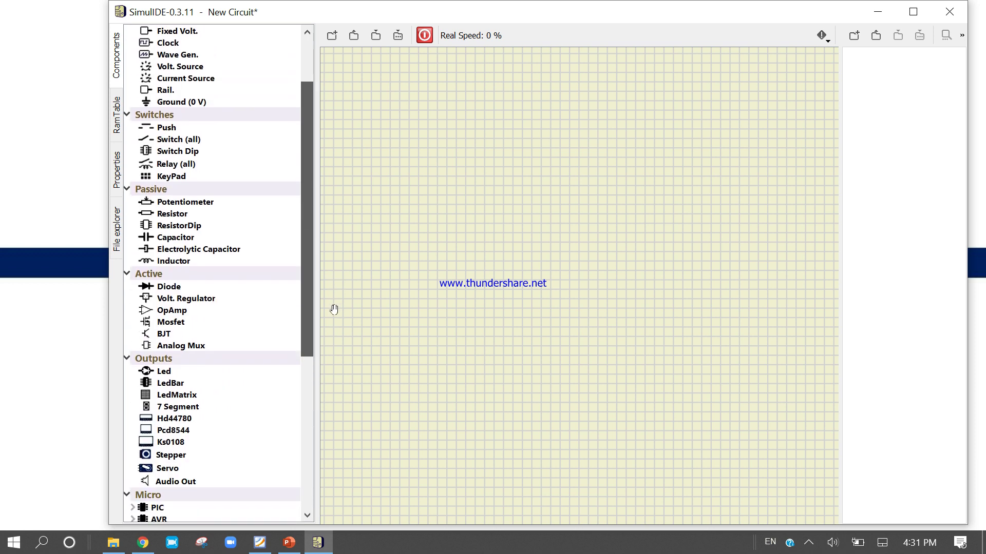
pyautogui.scroll(1, 331, 308)
pyautogui.moveTo(306, 298); pyautogui.dragTo(307, 252)
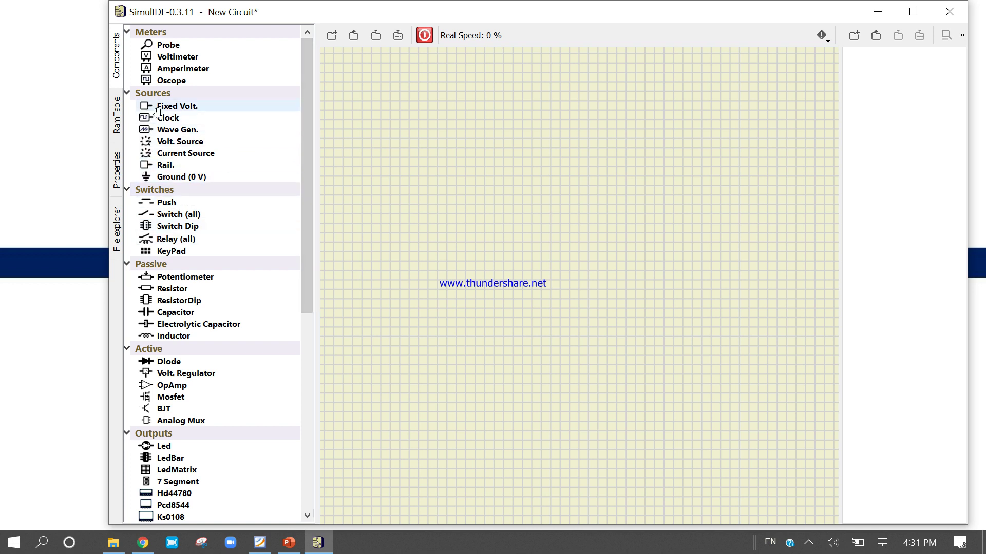
pyautogui.moveTo(154, 106); pyautogui.dragTo(393, 165)
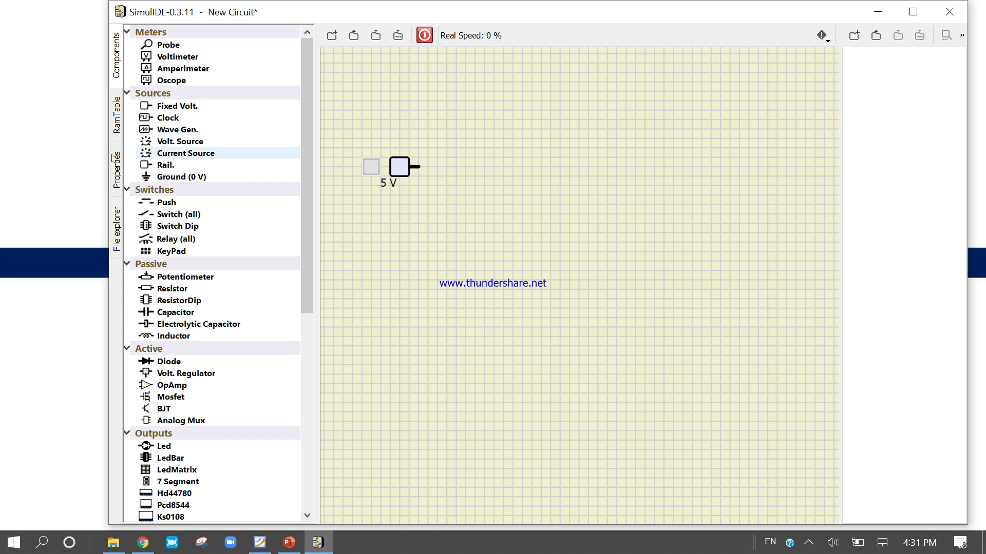
# Examine the fixed voltage source's properties, including its editable voltage value
pyautogui.click(117, 172)
pyautogui.click(401, 169)
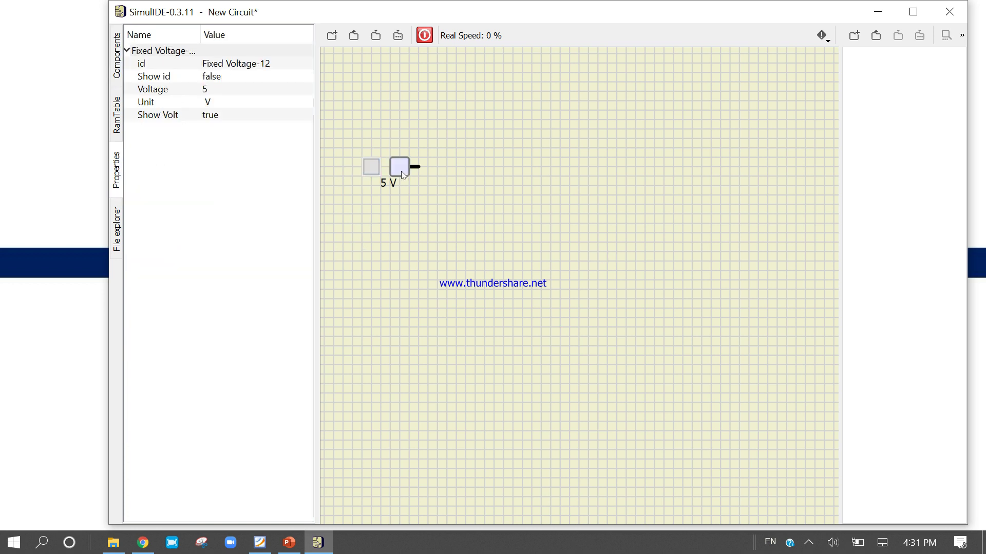
pyautogui.click(218, 91)
pyautogui.click(212, 91)
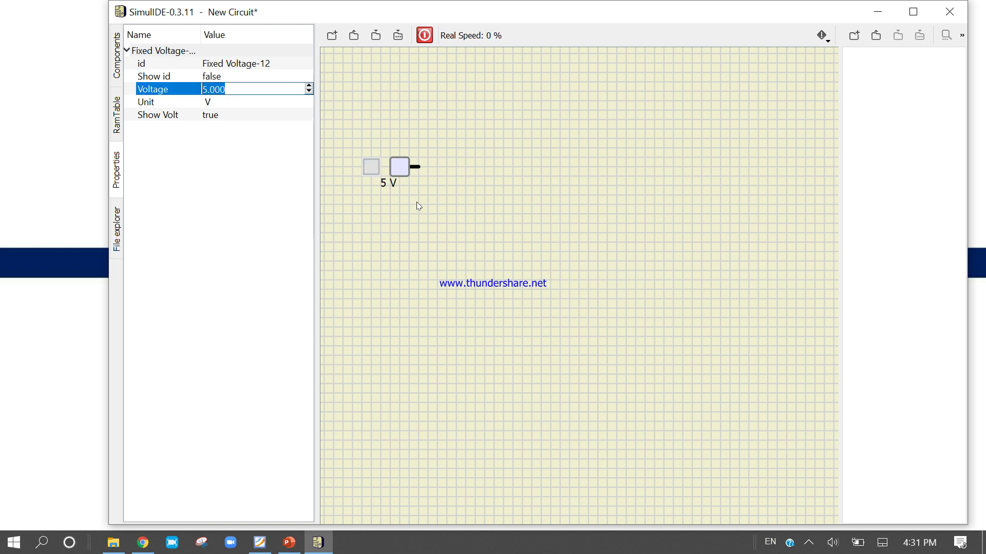
pyautogui.click(418, 205)
pyautogui.click(408, 175)
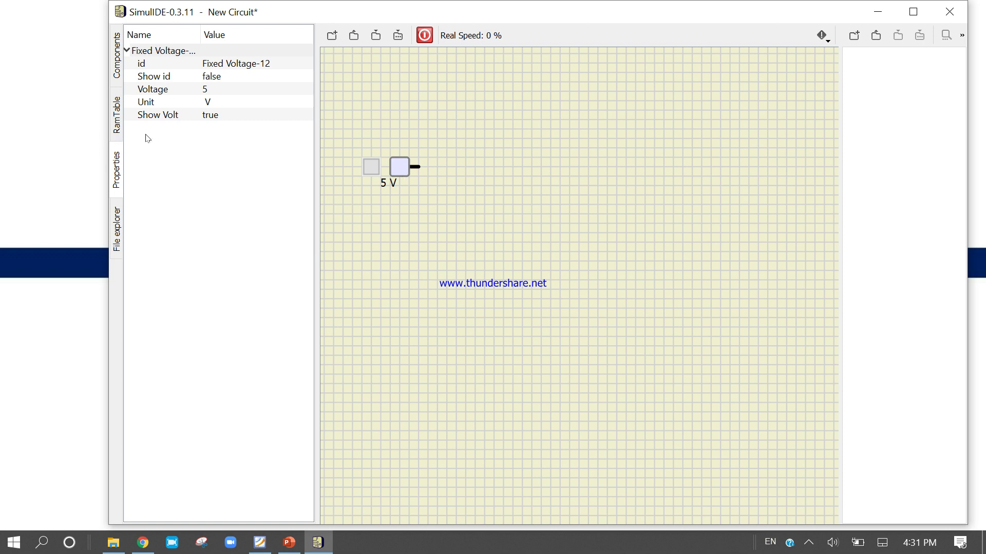
pyautogui.click(436, 209)
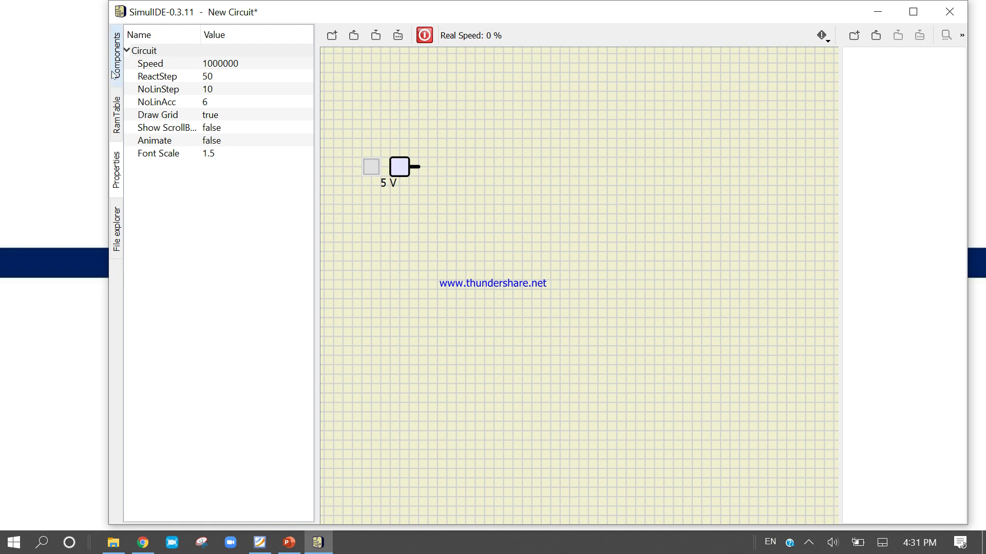
# Set the circuit's NoLinAcc property to 5
pyautogui.click(225, 100)
pyautogui.click(225, 100)
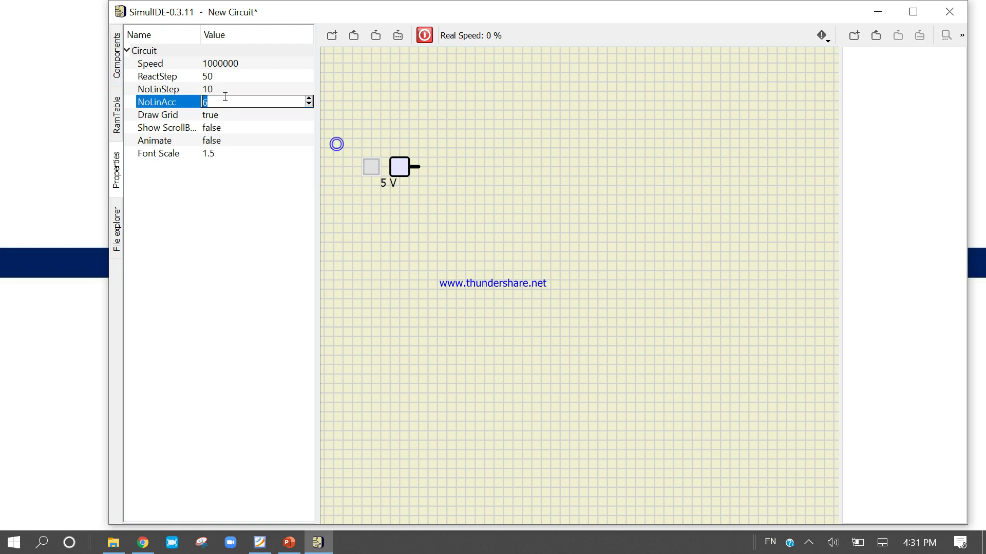
pyautogui.write('5')
pyautogui.click(432, 215)
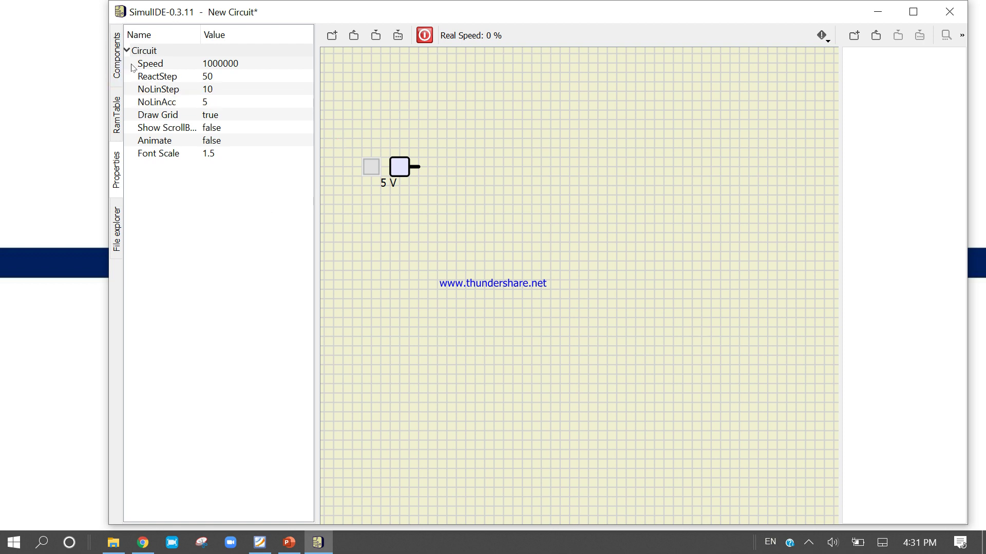
# Add a switch and an LED in a row, wiring the source to the switch and the switch to the LED
pyautogui.click(117, 56)
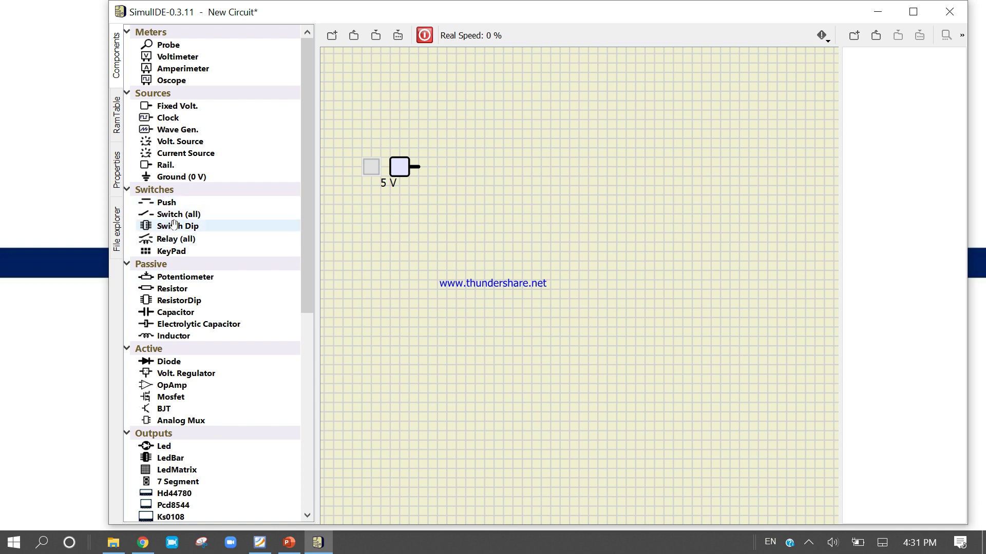
pyautogui.moveTo(185, 214); pyautogui.dragTo(418, 167)
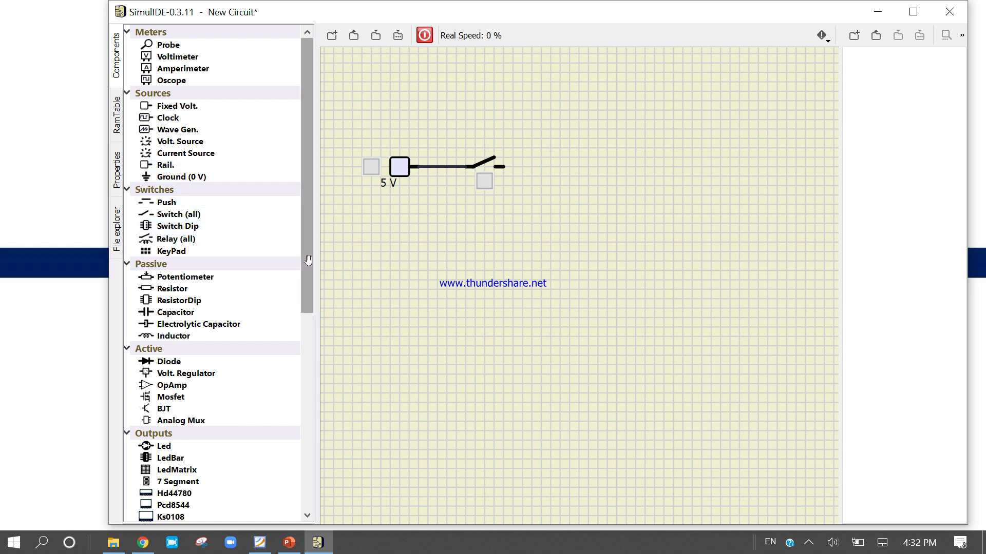
pyautogui.moveTo(303, 260); pyautogui.dragTo(300, 295)
pyautogui.moveTo(163, 384)
pyautogui.mouseDown()
pyautogui.moveTo(461, 297)
pyautogui.moveTo(583, 179)
pyautogui.moveTo(497, 167)
pyautogui.mouseUp()
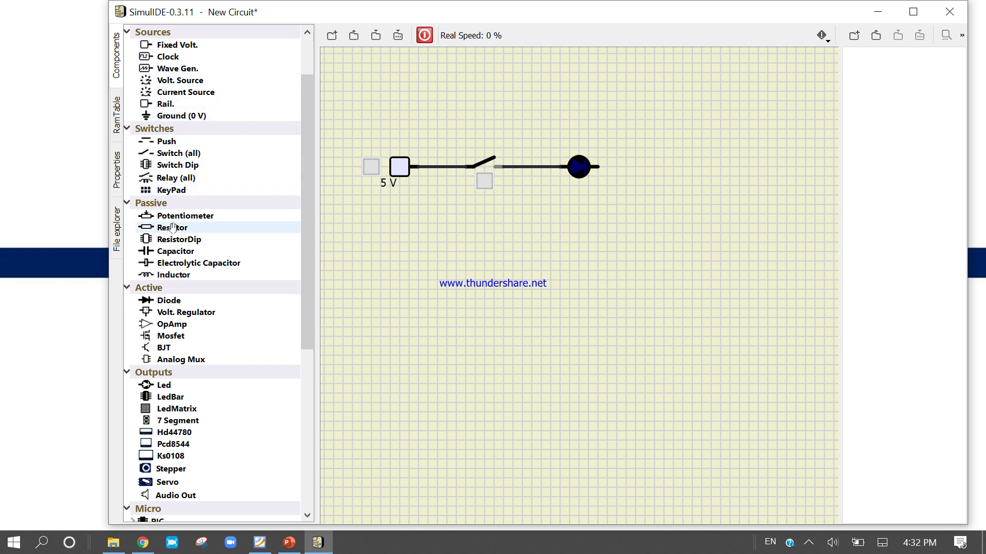
# Add a 100 Ω resistor and a ground, wiring the LED to the resistor and the resistor to the ground
pyautogui.moveTo(178, 231); pyautogui.dragTo(688, 168)
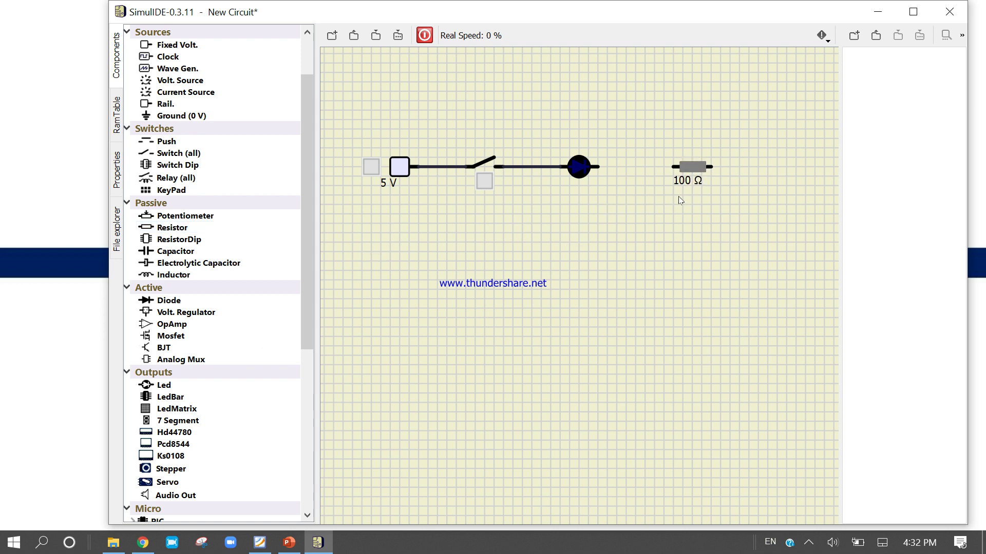
pyautogui.click(672, 168)
pyautogui.click(596, 167)
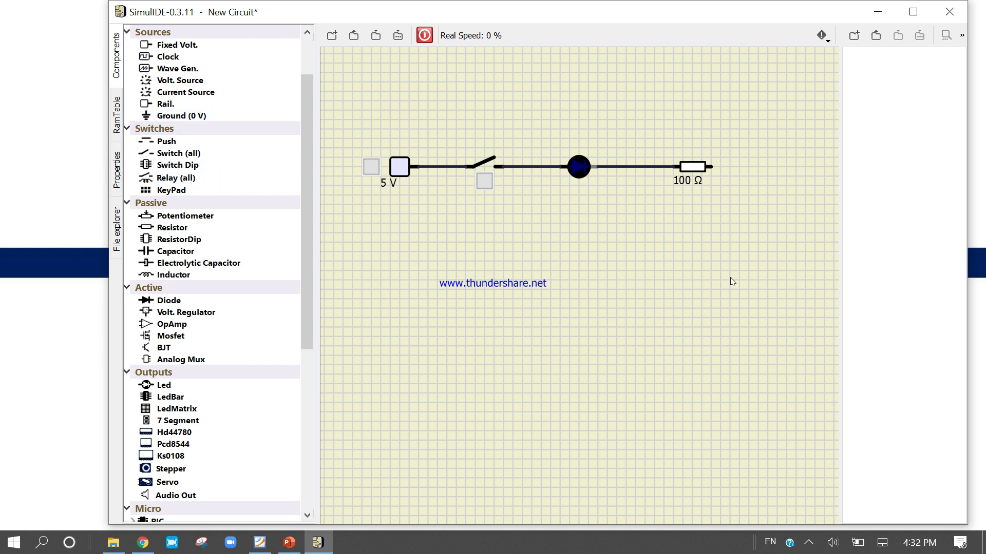
pyautogui.moveTo(175, 115); pyautogui.dragTo(749, 179)
pyautogui.click(749, 178)
pyautogui.click(711, 167)
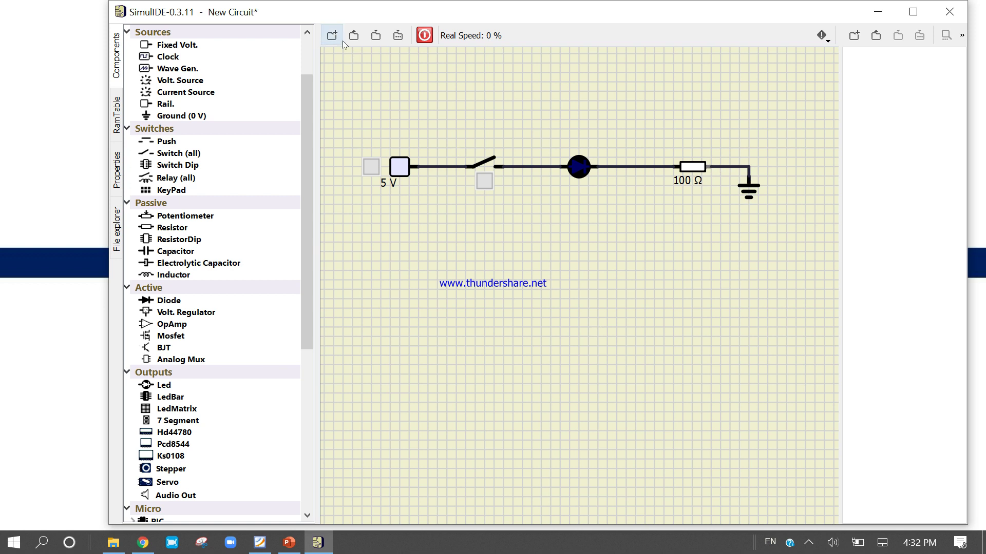
# Start the simulation, turn on the 5 V source and close the switch to light the LED
pyautogui.click(424, 35)
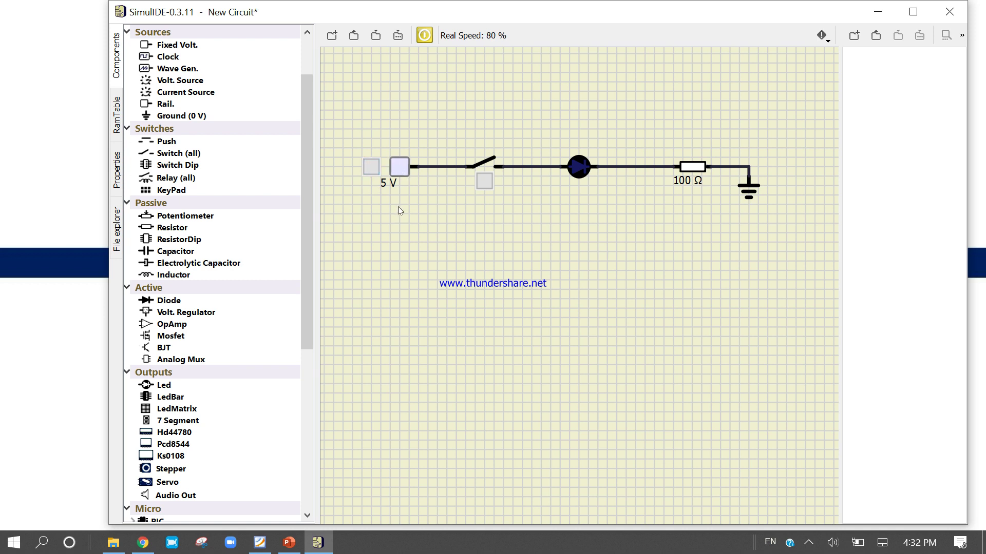
pyautogui.click(372, 167)
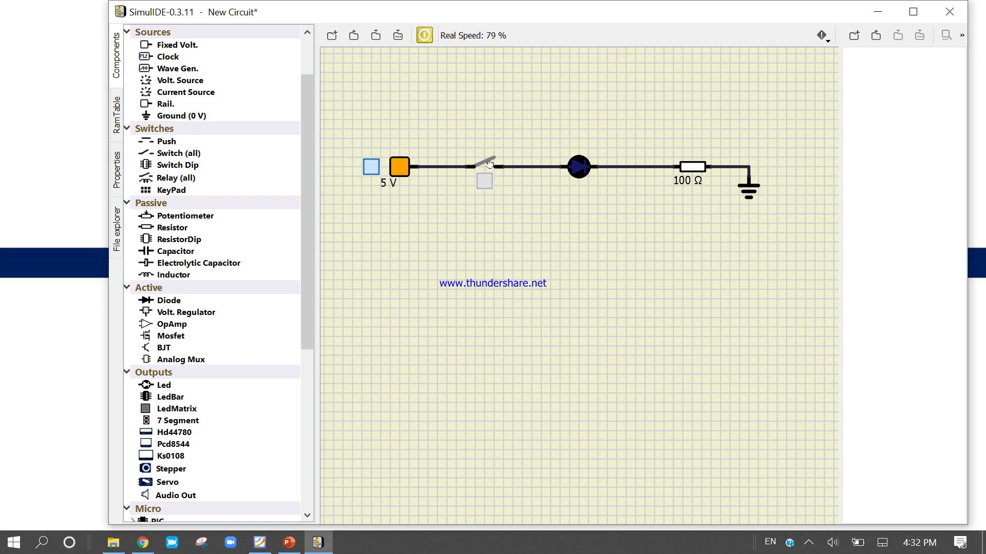
pyautogui.click(484, 182)
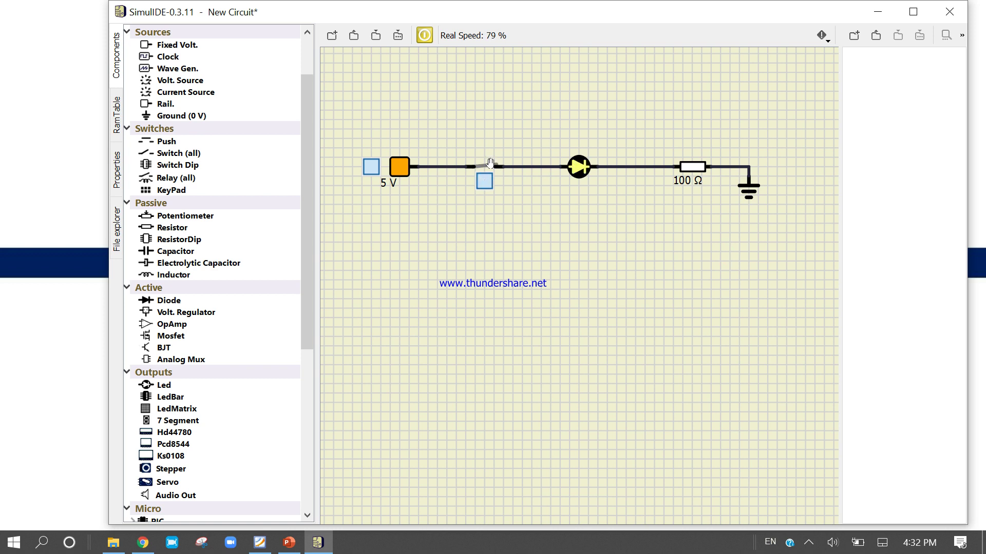
# Open and close the switch repeatedly to test the LED, leaving it closed, and stop the simulation
pyautogui.click(484, 183)
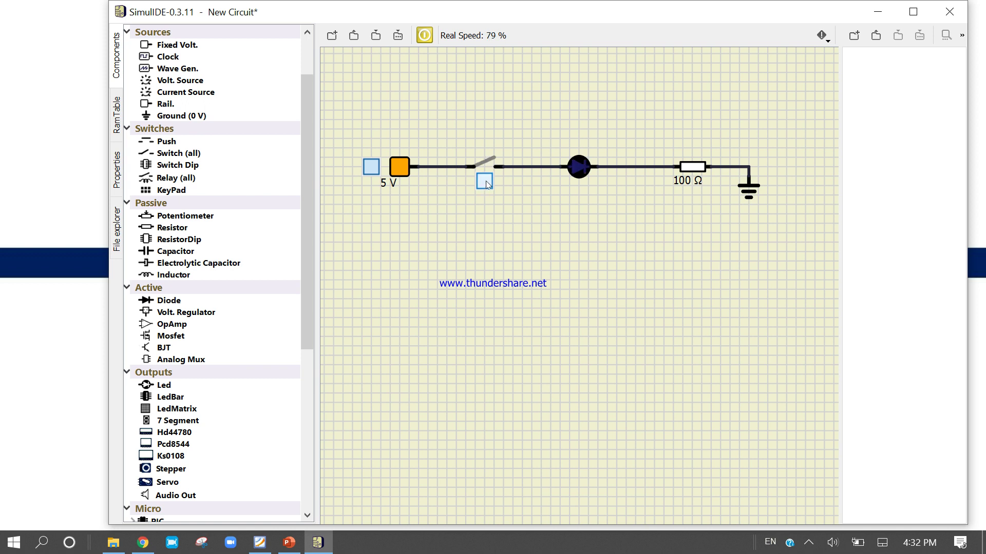
pyautogui.click(485, 181)
pyautogui.click(485, 181)
pyautogui.click(485, 181)
pyautogui.click(485, 181)
pyautogui.click(486, 182)
pyautogui.click(485, 182)
pyautogui.click(485, 182)
pyautogui.click(486, 182)
pyautogui.click(486, 182)
pyautogui.click(485, 182)
pyautogui.click(485, 181)
pyautogui.click(424, 35)
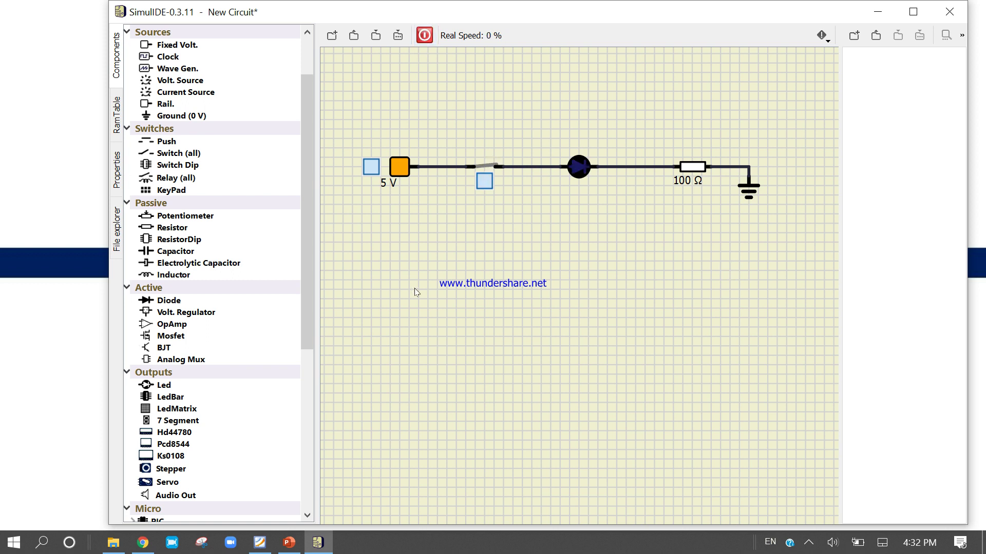
# Replace the fixed voltage source with an adjustable Volt. Source wired to the switch
pyautogui.moveTo(353, 126); pyautogui.dragTo(468, 214)
pyautogui.press('Delete')
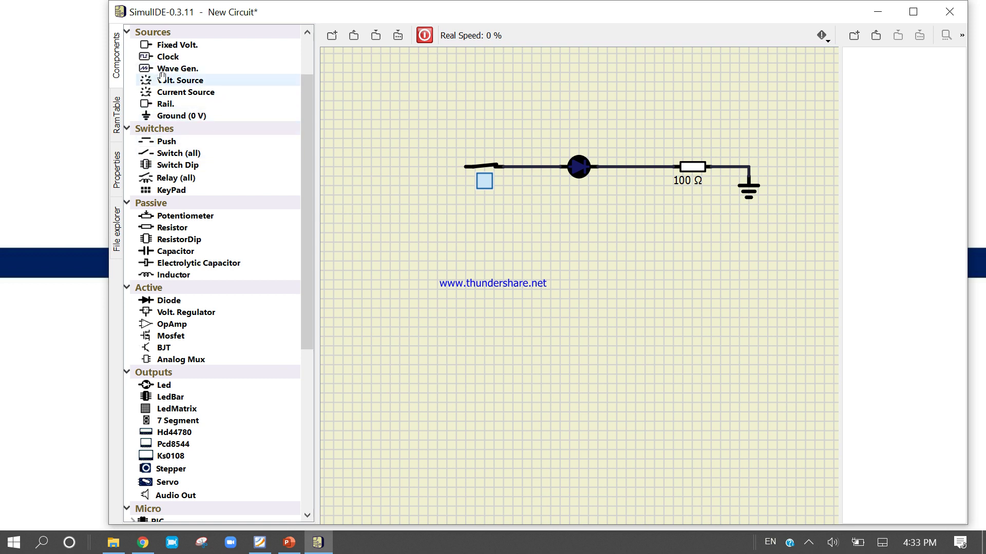
pyautogui.moveTo(165, 81); pyautogui.dragTo(468, 167)
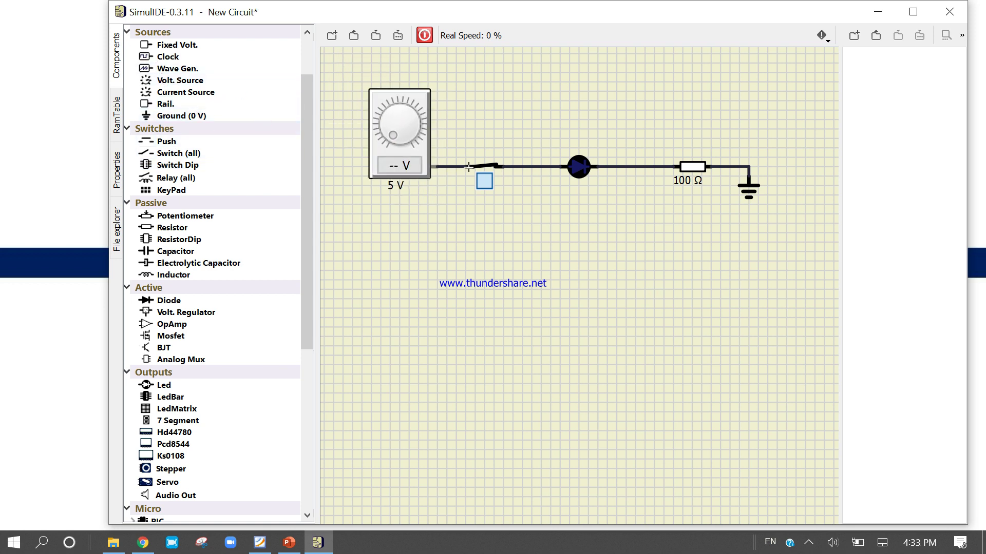
# Start the simulation, switch on the adjustable voltage source and turn its dial to about 2.61 V
pyautogui.click(424, 35)
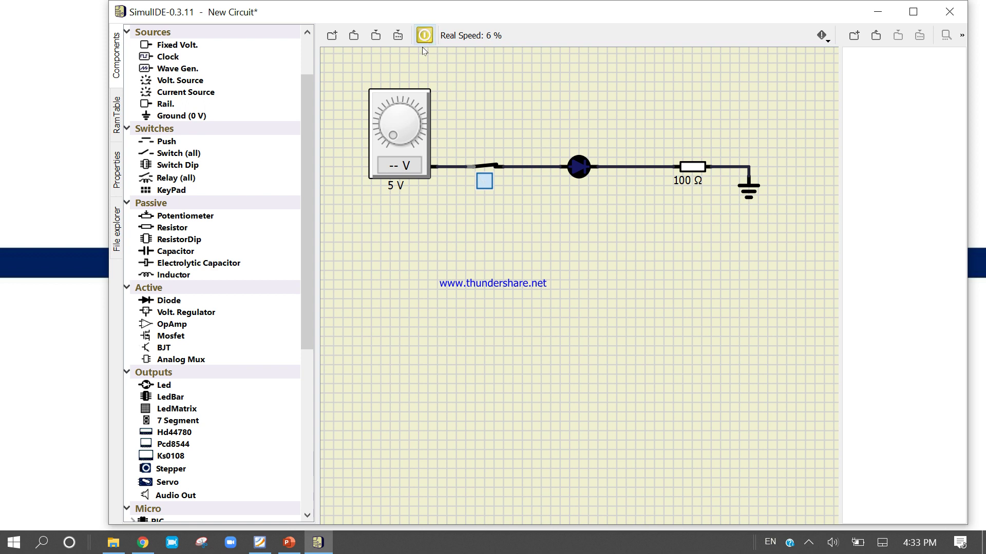
pyautogui.click(389, 133)
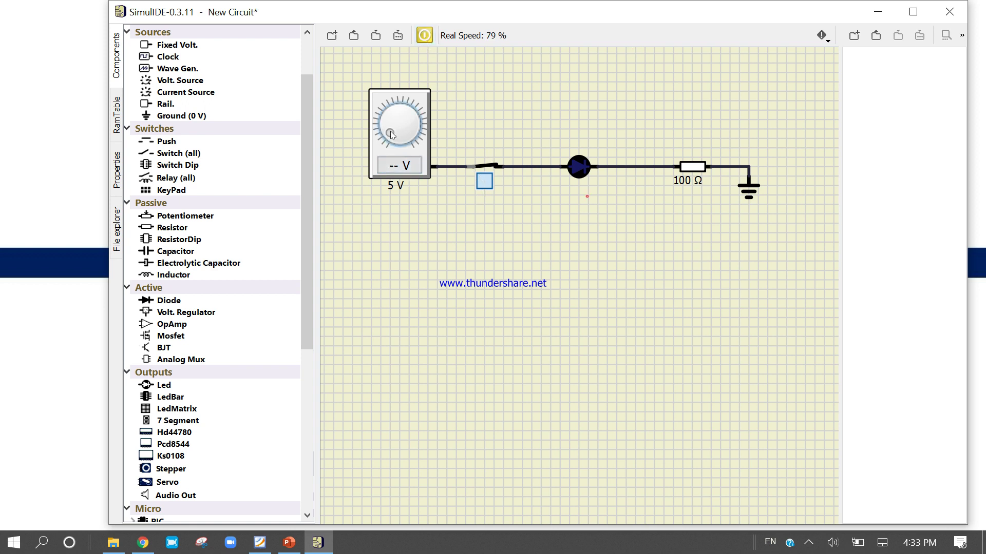
pyautogui.moveTo(389, 130); pyautogui.dragTo(404, 107)
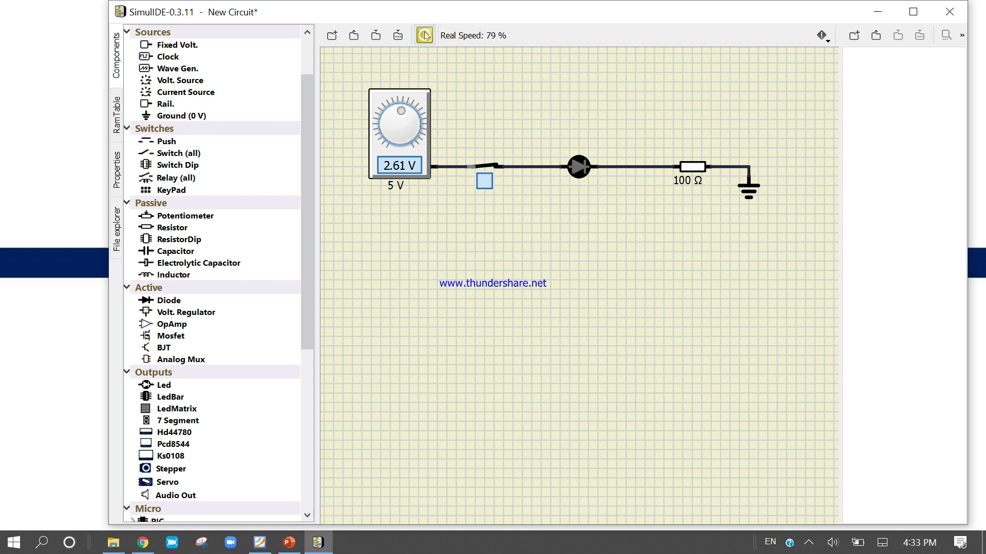
# Set the LED's threshold to 1.5
pyautogui.click(115, 171)
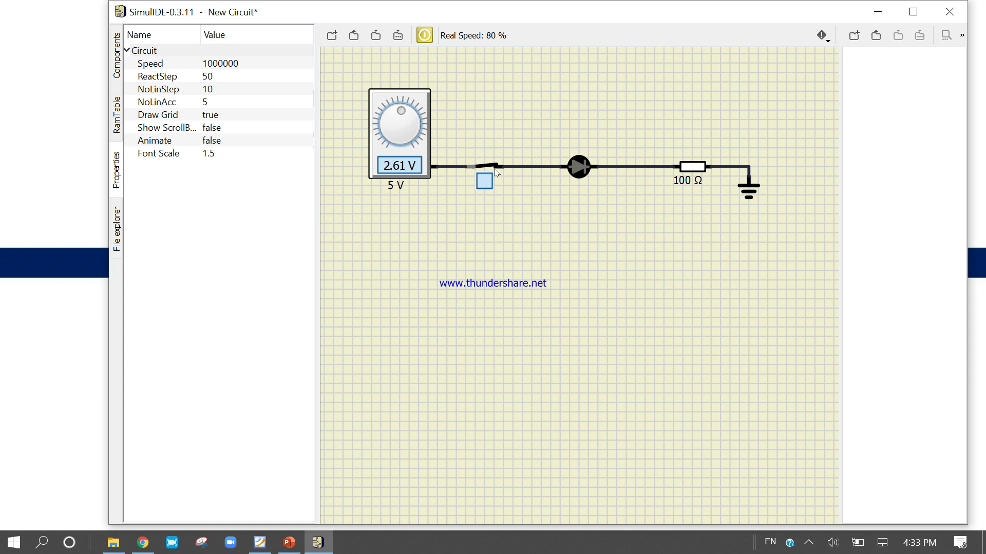
pyautogui.click(579, 166)
pyautogui.click(207, 105)
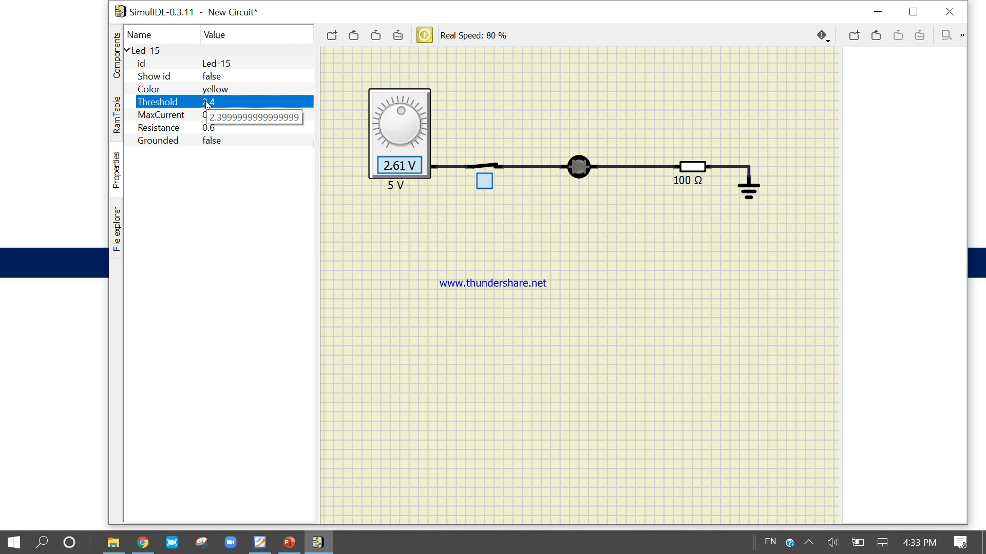
pyautogui.doubleClick(247, 105)
pyautogui.click(241, 103)
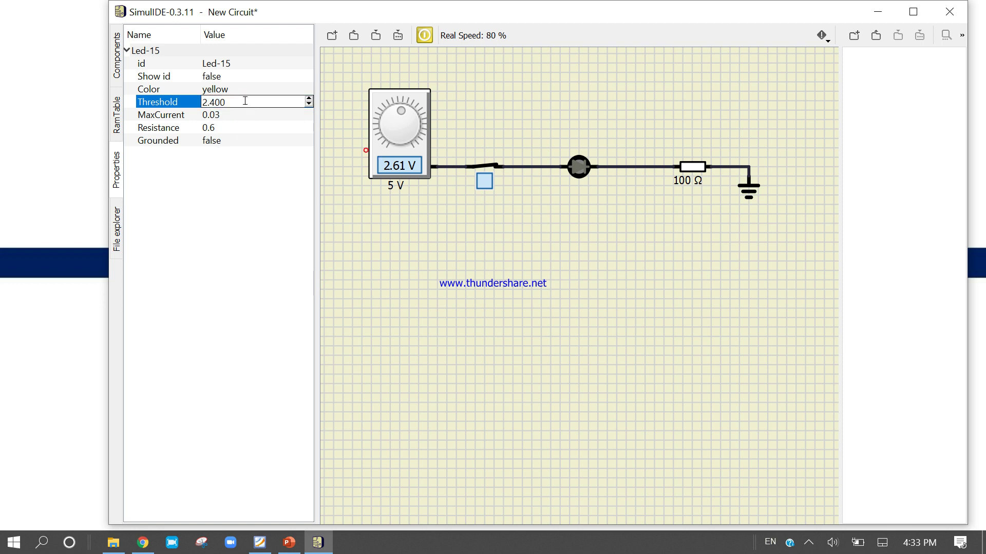
pyautogui.press('BackSpace')
pyautogui.press('BackSpace')
pyautogui.press('BackSpace')
pyautogui.press('BackSpace')
pyautogui.press('BackSpace')
pyautogui.write('1.50')
pyautogui.click(337, 292)
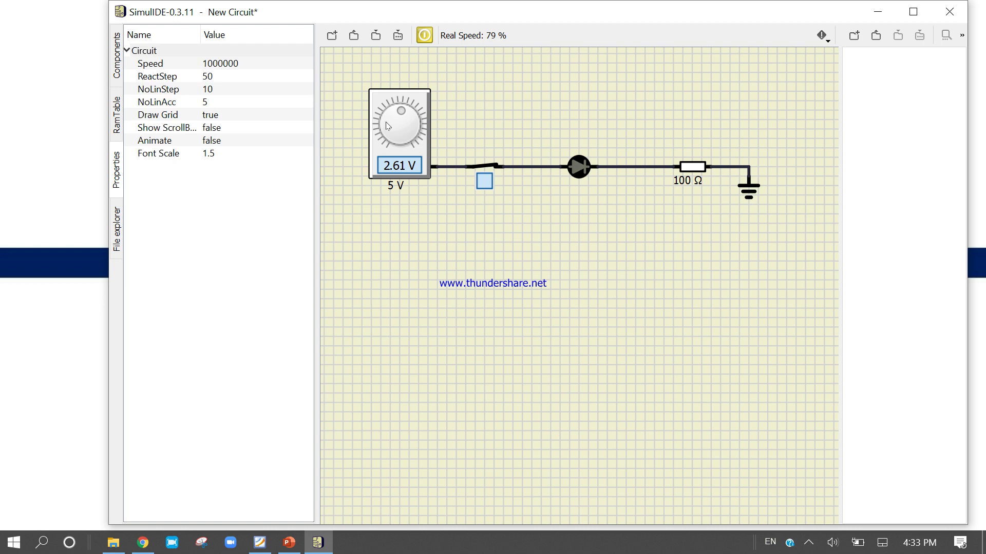
# Change the LED's color to green
pyautogui.click(585, 165)
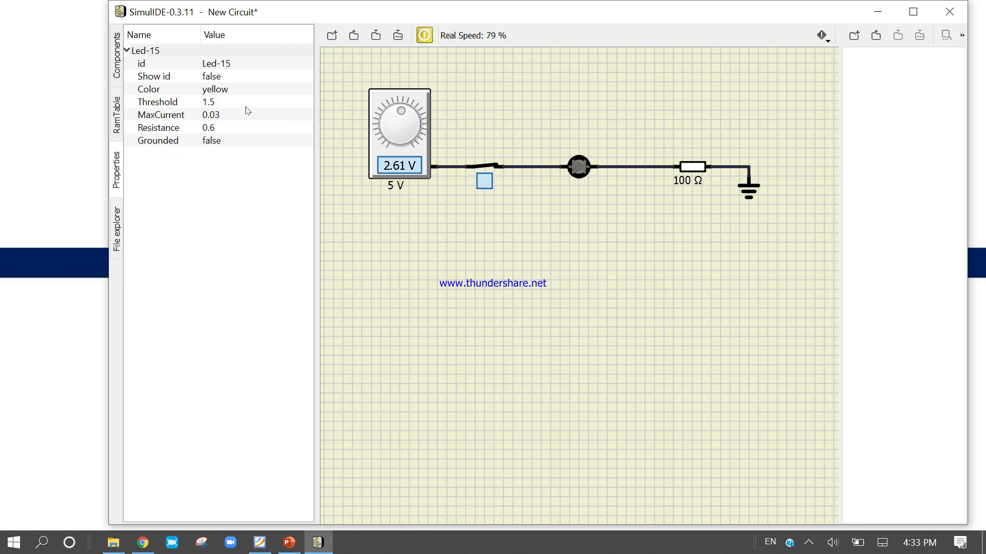
pyautogui.click(229, 90)
pyautogui.click(230, 91)
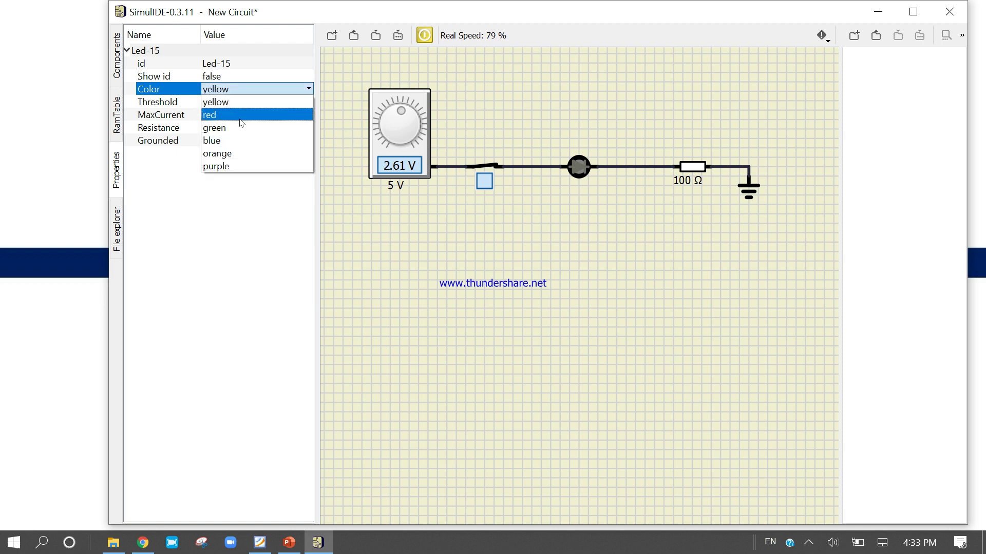
pyautogui.click(244, 128)
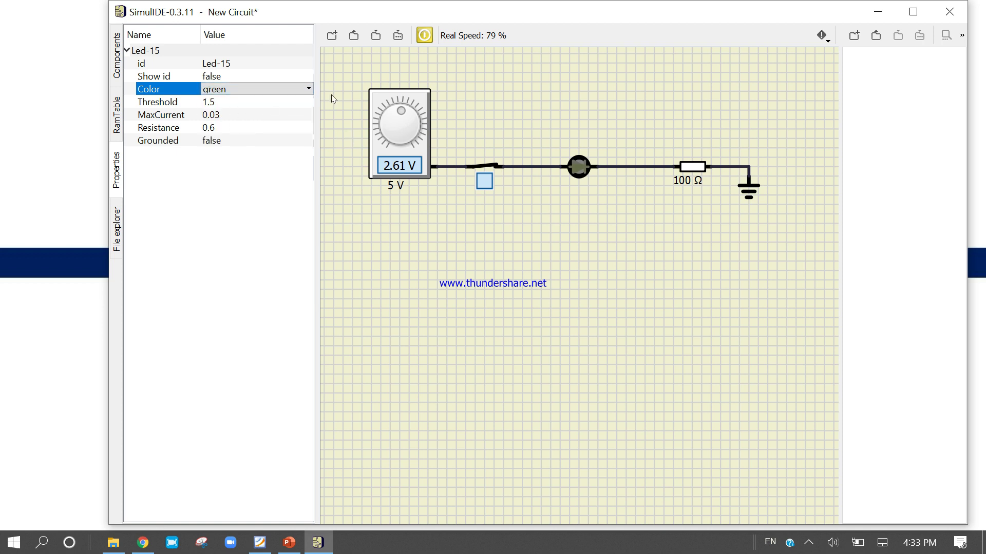
# Stop the simulation, turn the voltage source's dial down to 0 V, and restart the simulation
pyautogui.click(423, 36)
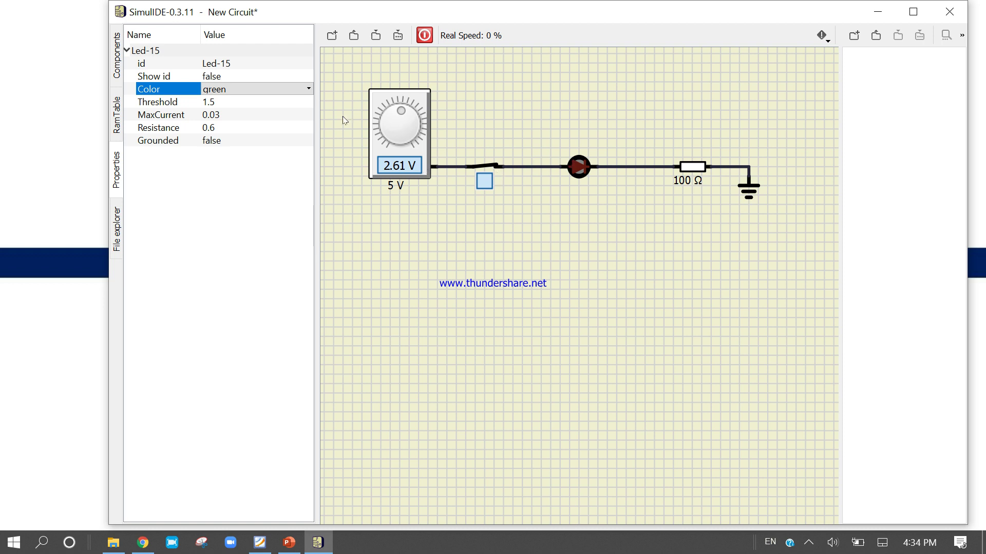
pyautogui.moveTo(400, 117); pyautogui.dragTo(395, 136)
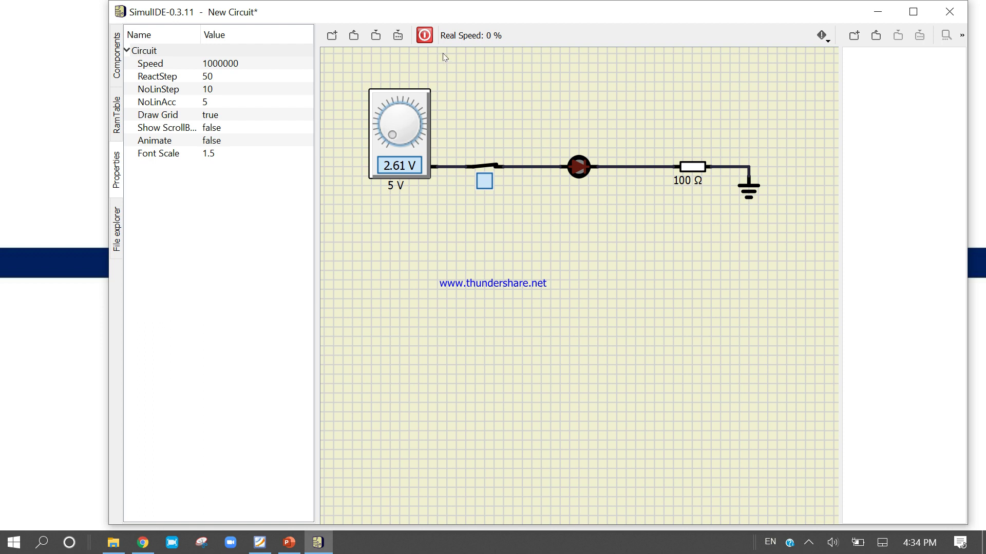
pyautogui.click(424, 35)
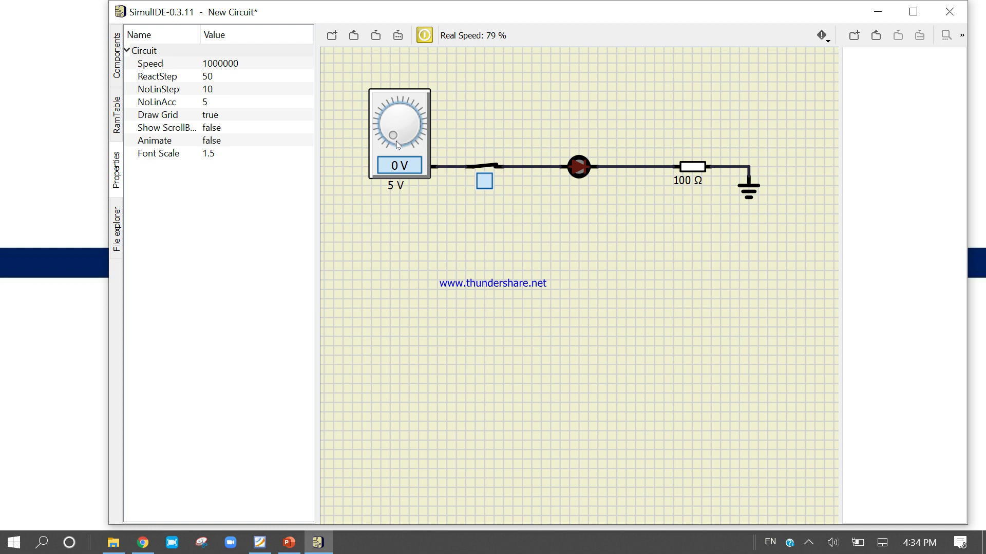
# Turn the voltage source's dial up to about 1.84 V and stop the simulation
pyautogui.click(116, 54)
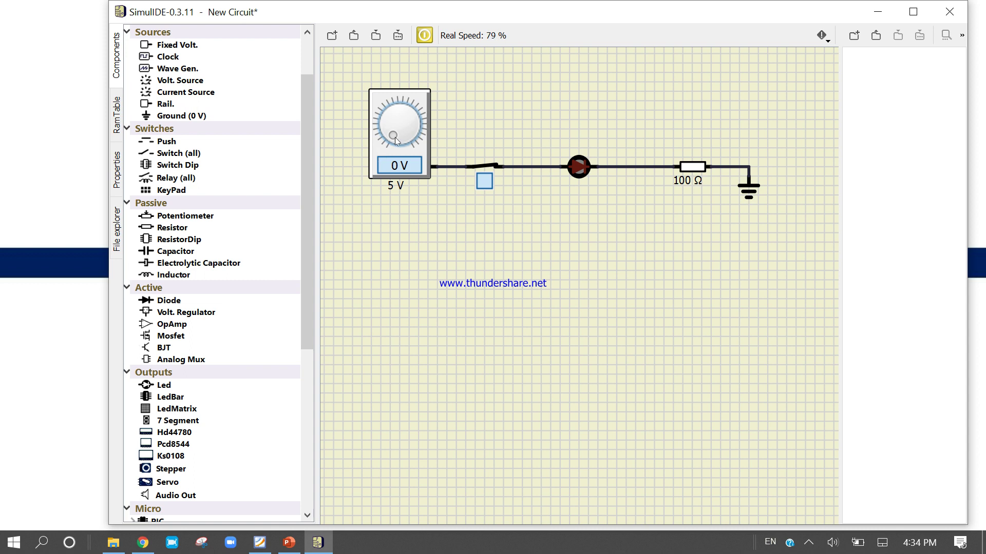
pyautogui.moveTo(396, 138); pyautogui.dragTo(380, 99)
pyautogui.click(429, 32)
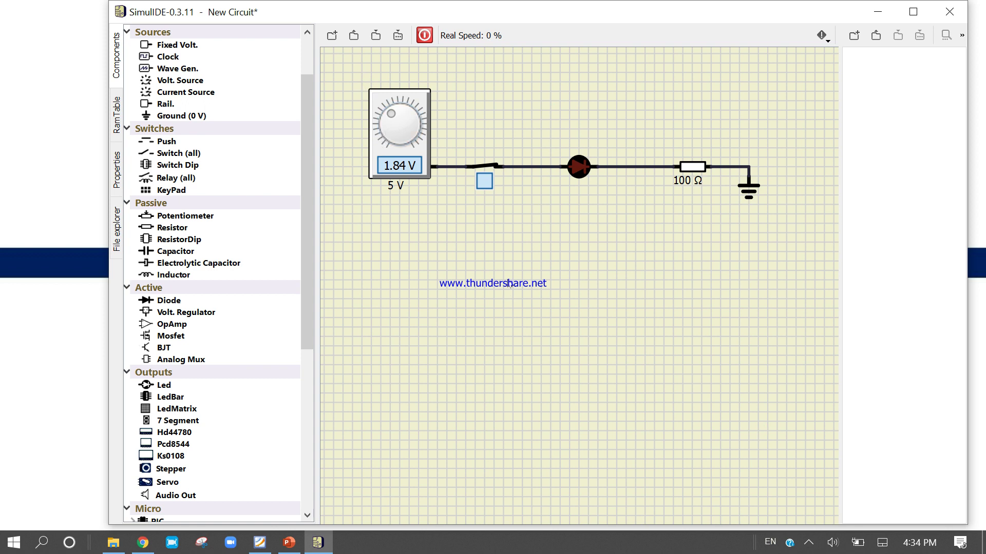
# Delete the whole LED circuit and place an Arduino Uno on the empty canvas
pyautogui.moveTo(346, 68); pyautogui.dragTo(802, 269)
pyautogui.press('Delete')
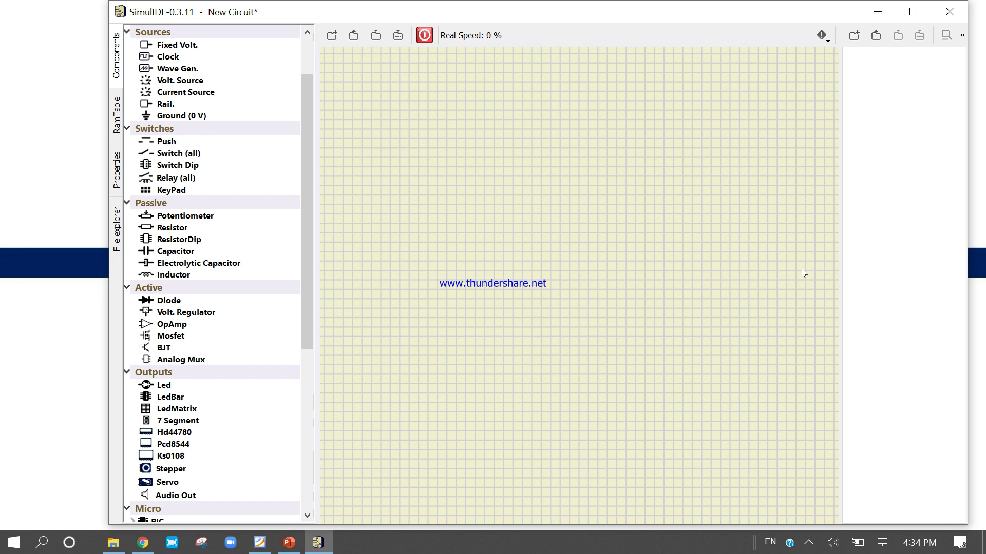
pyautogui.moveTo(303, 259); pyautogui.dragTo(307, 355)
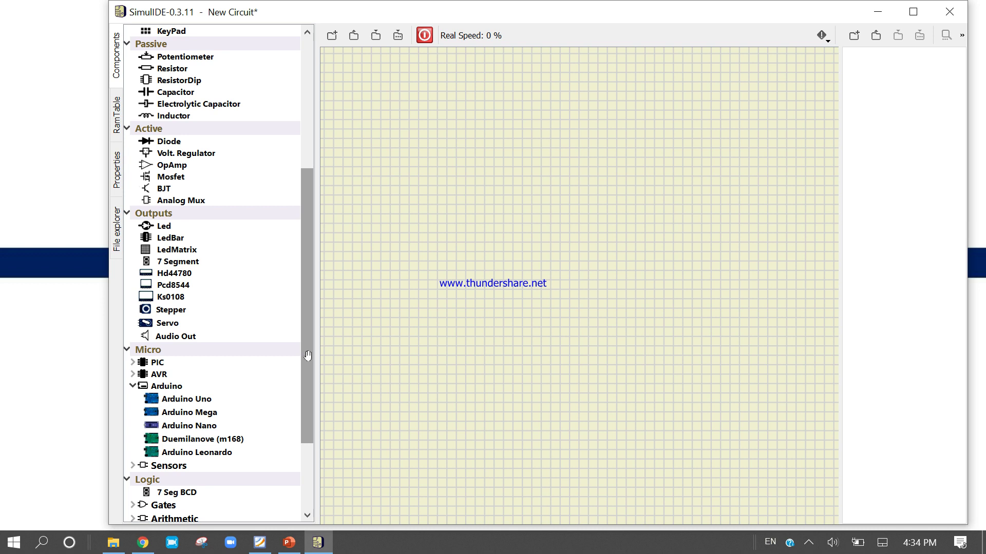
pyautogui.moveTo(308, 355); pyautogui.dragTo(295, 398)
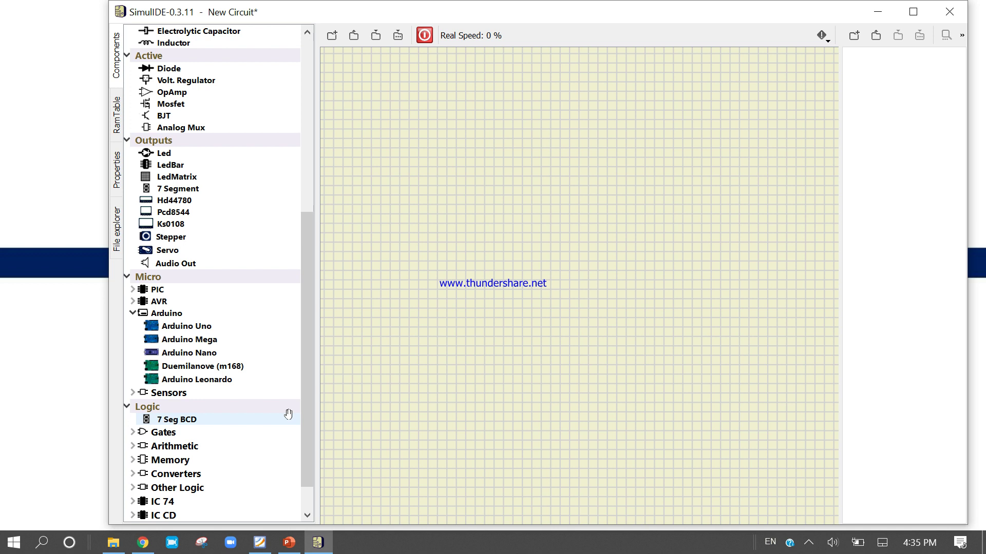
pyautogui.moveTo(220, 326); pyautogui.dragTo(497, 168)
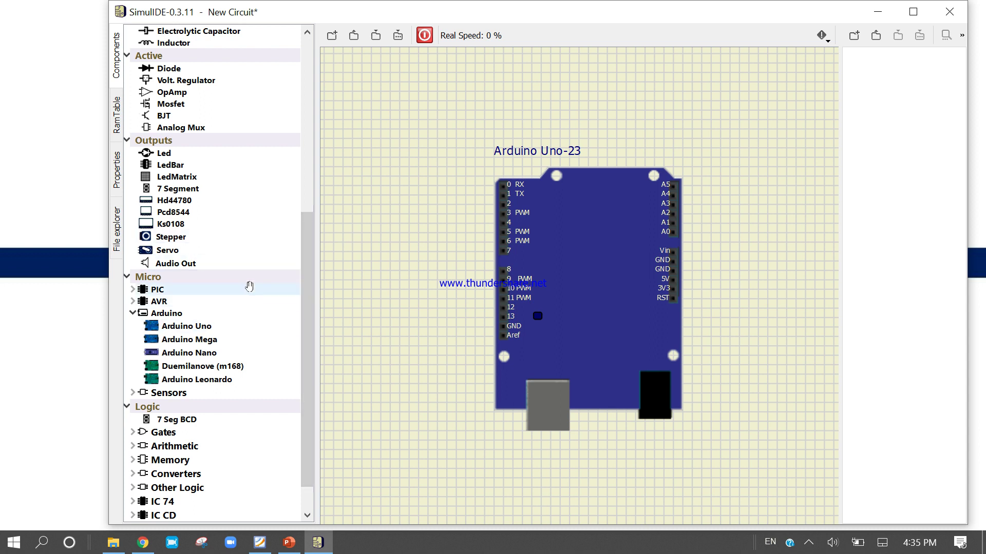
# Place an LED and a 100 Ω resistor above the Arduino Uno and align them in one row
pyautogui.moveTo(147, 153); pyautogui.dragTo(447, 138)
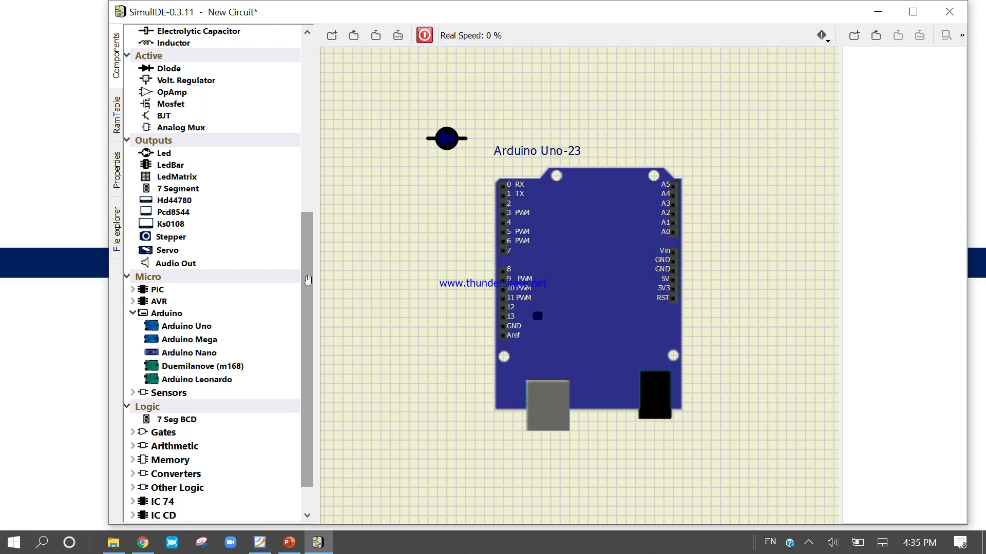
pyautogui.moveTo(307, 279); pyautogui.dragTo(307, 250)
pyautogui.moveTo(239, 69); pyautogui.dragTo(522, 121)
pyautogui.moveTo(447, 135); pyautogui.dragTo(447, 120)
# Wire Arduino pin 13 through the LED and resistor to the upper GND pin, and start the simulation
pyautogui.click(465, 120)
pyautogui.click(507, 119)
pyautogui.click(545, 121)
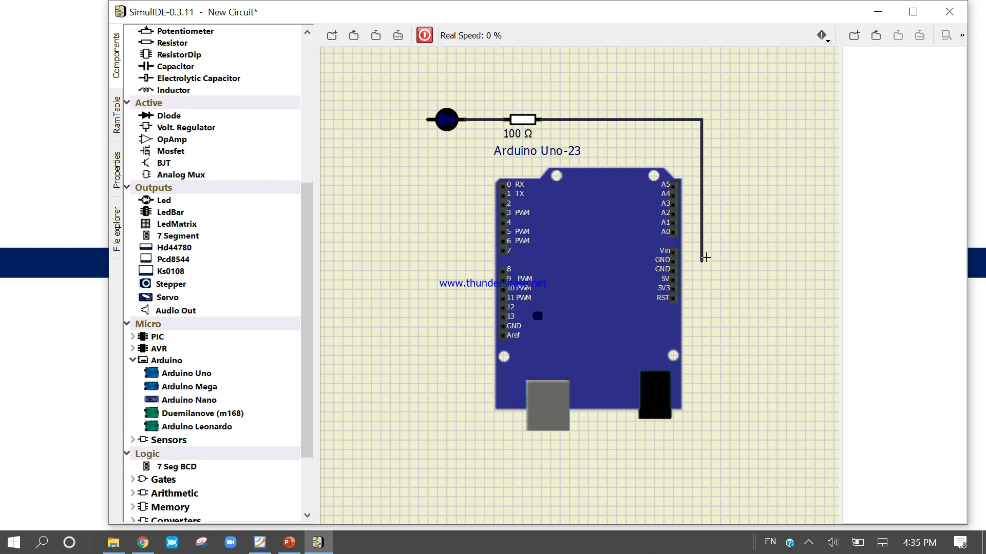
pyautogui.click(671, 269)
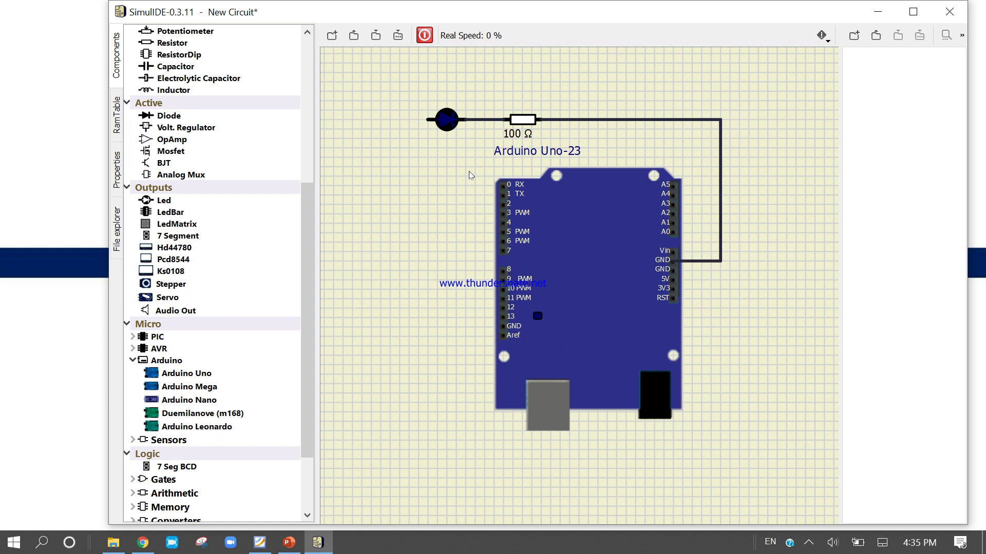
pyautogui.click(424, 118)
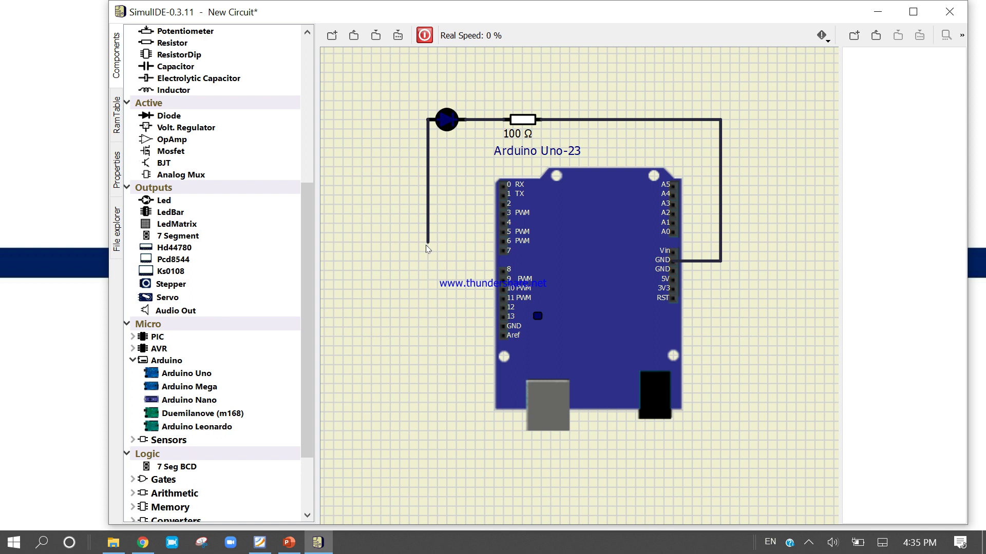
pyautogui.click(501, 317)
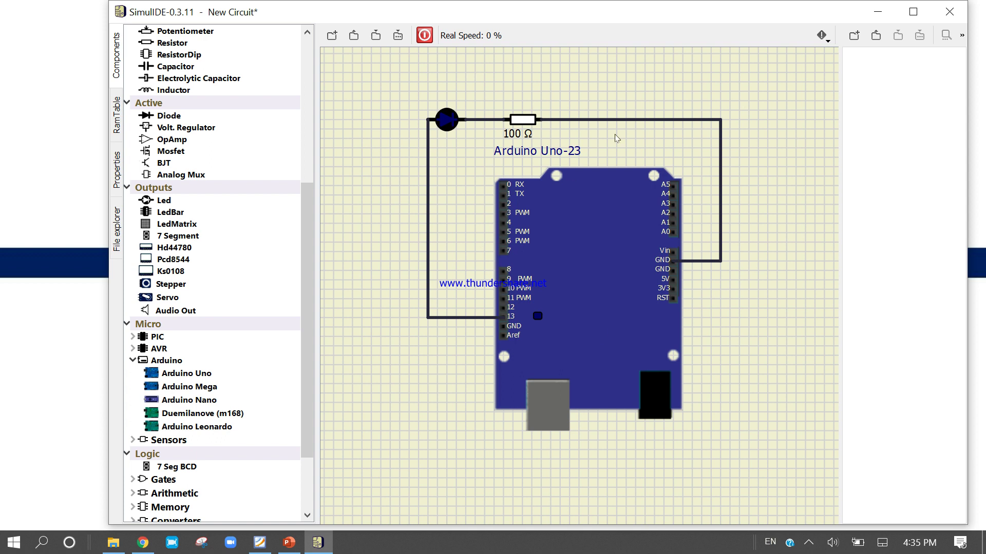
pyautogui.click(424, 34)
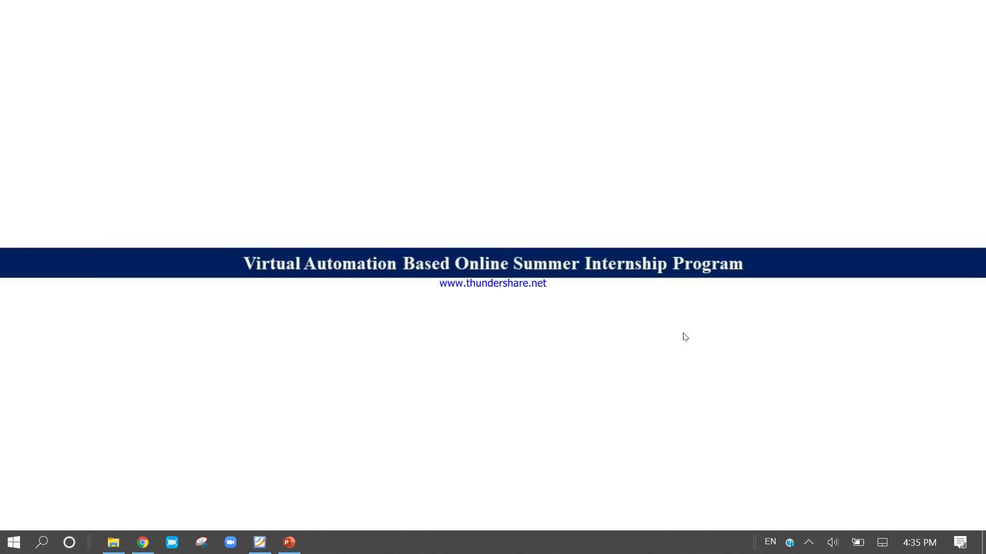
# Relaunch SimulIDE from the bin folder in File Explorer and minimize the folder window
pyautogui.click(114, 542)
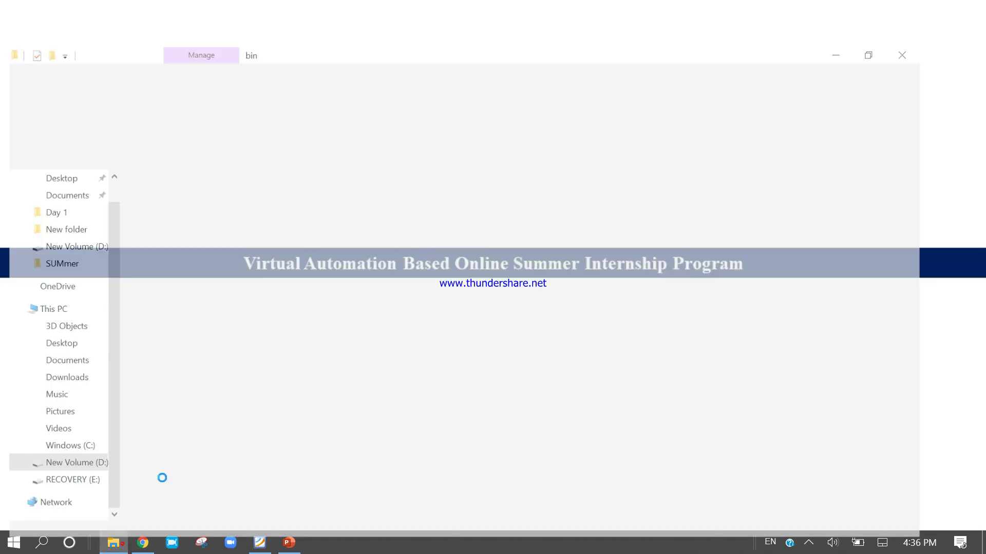
pyautogui.doubleClick(198, 471)
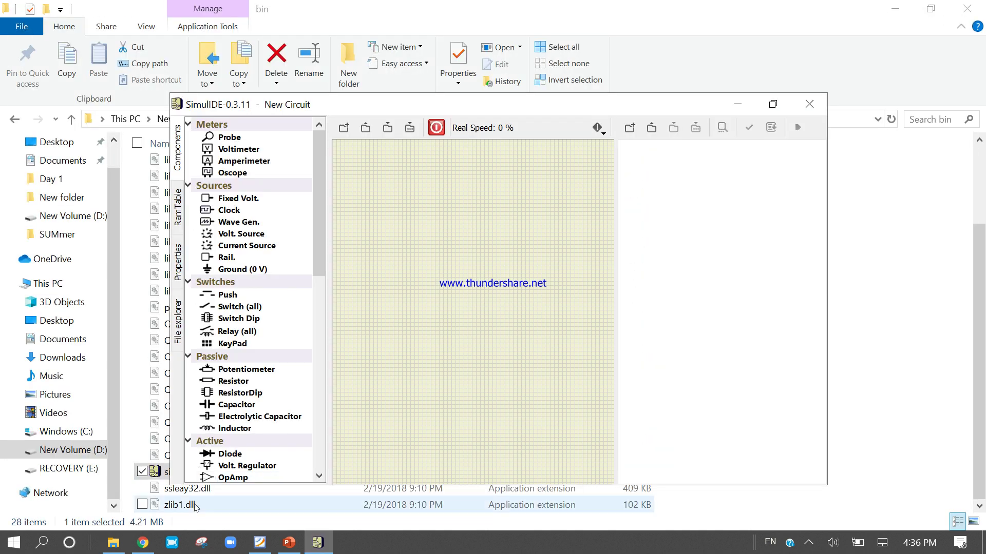
pyautogui.click(895, 6)
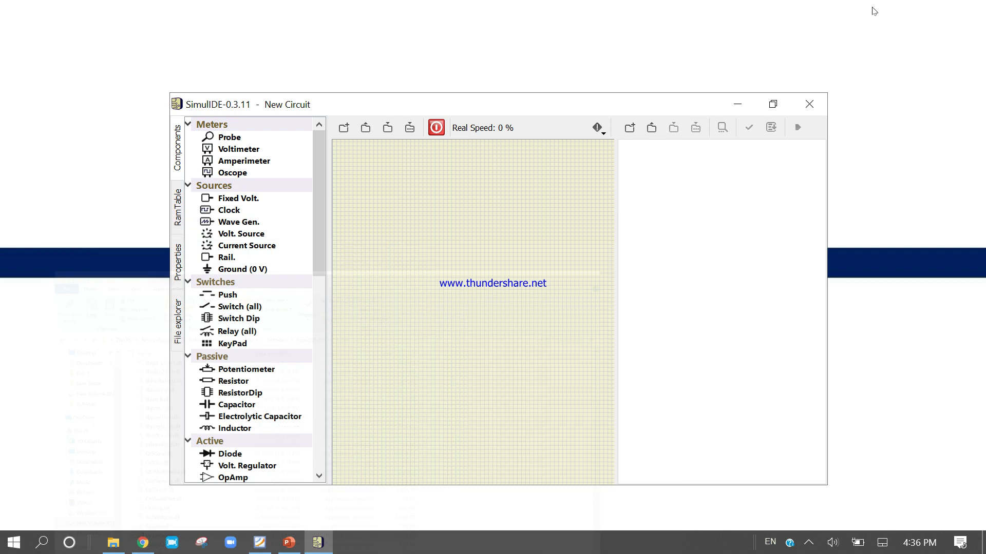
# Move and enlarge the SimulIDE window, and minimize it
pyautogui.moveTo(316, 110); pyautogui.dragTo(284, 37)
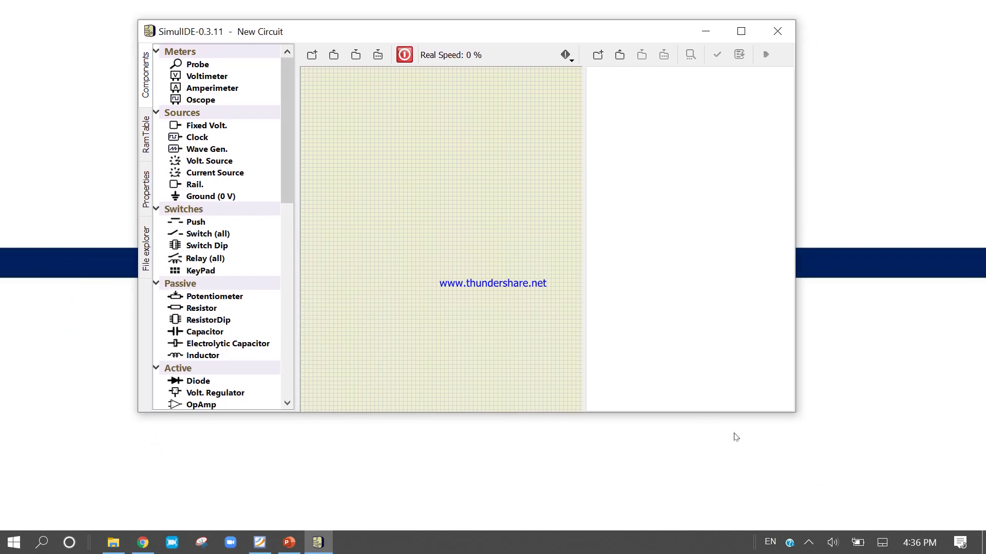
pyautogui.moveTo(854, 458); pyautogui.dragTo(923, 510)
pyautogui.moveTo(324, 289); pyautogui.dragTo(308, 302)
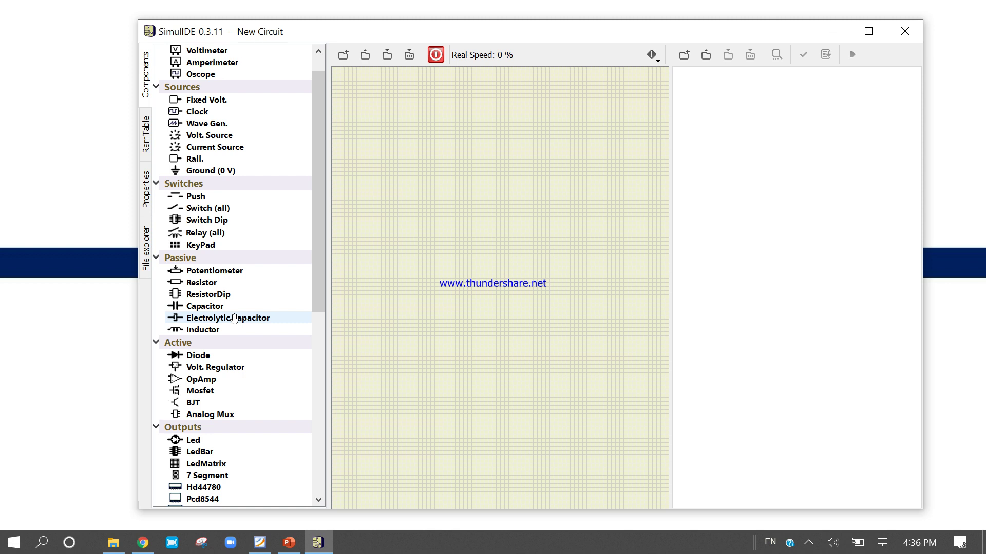
pyautogui.click(829, 30)
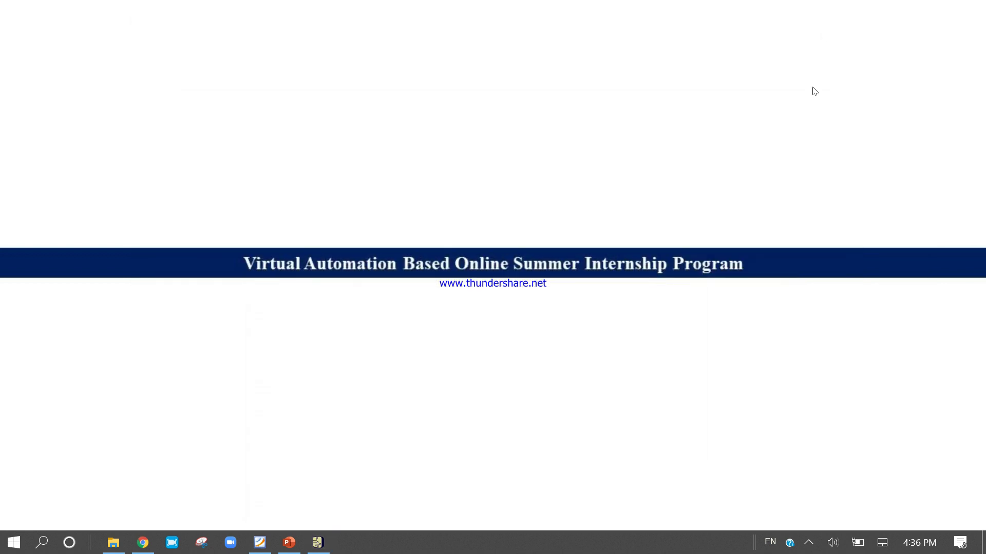